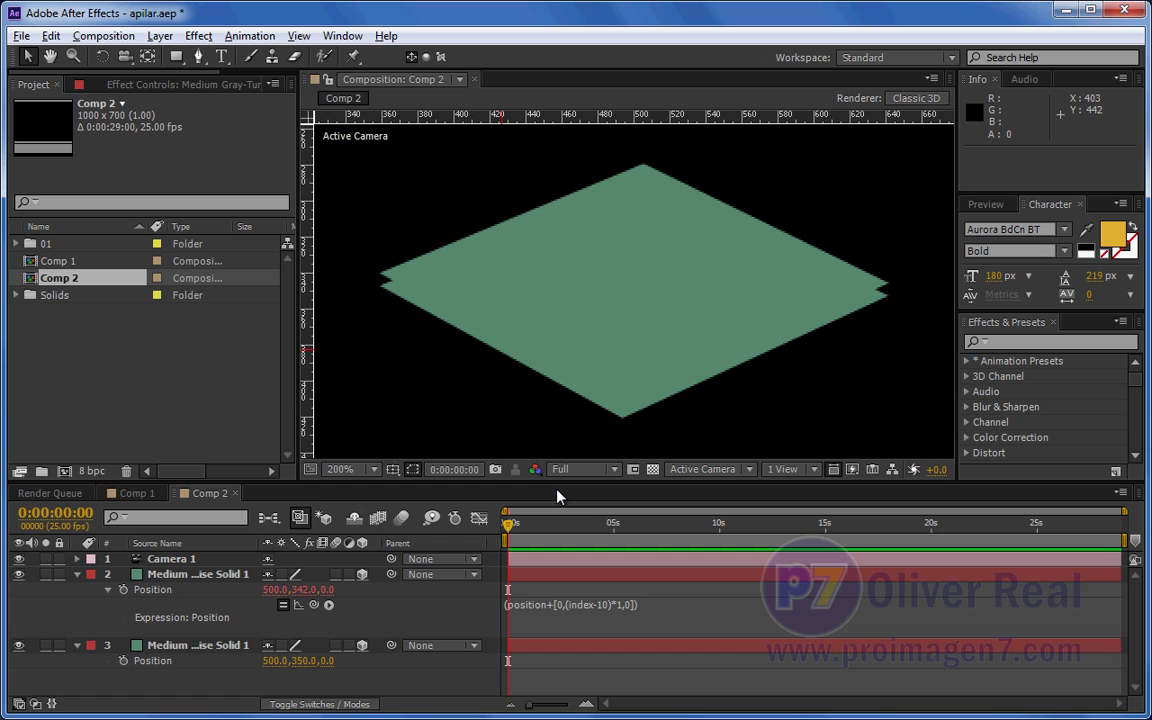
# Step: Select the expression plane and orbit Comp 2's camera downward to view both planes from below
pyautogui.click(531, 607)
pyautogui.click(125, 57)
pyautogui.moveTo(609, 347)
pyautogui.mouseDown()
pyautogui.moveTo(575, 166)
pyautogui.moveTo(576, 105)
pyautogui.mouseUp()
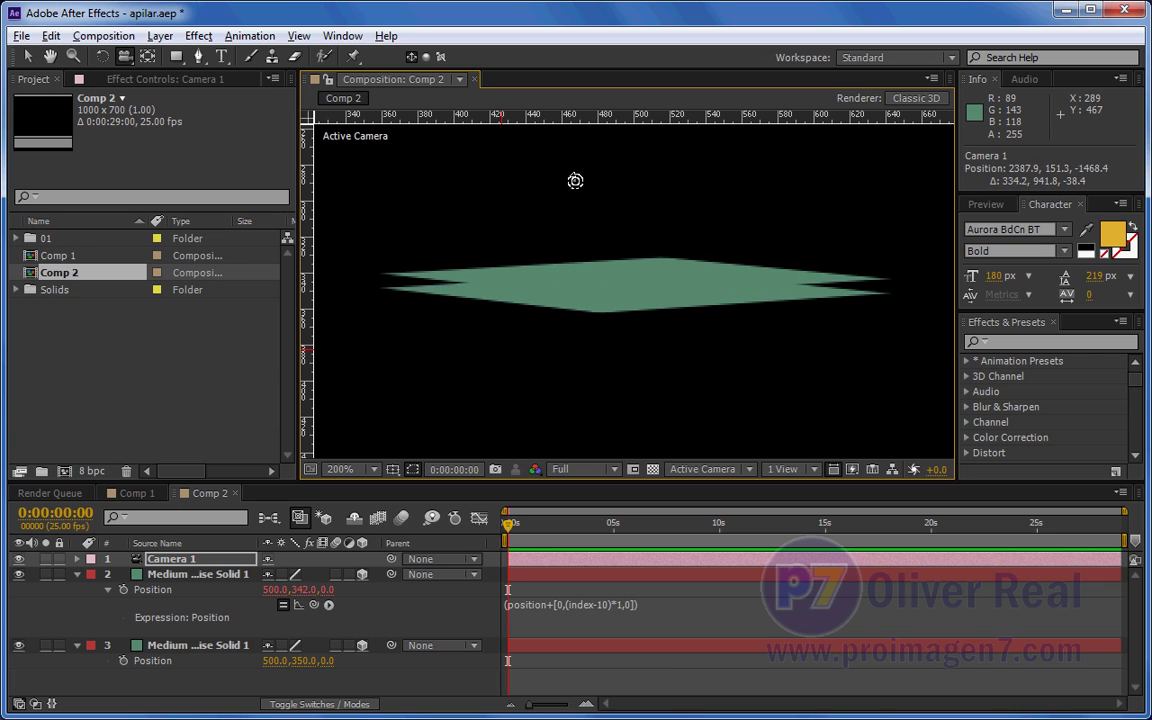
pyautogui.click(152, 648)
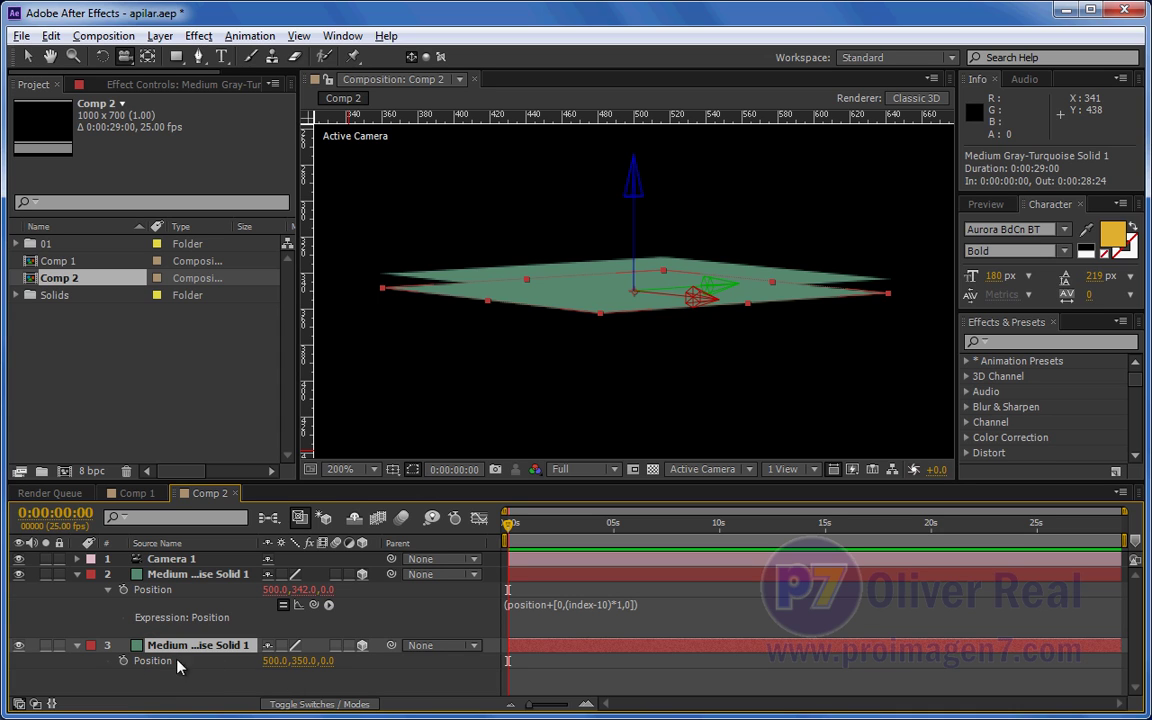
pyautogui.click(195, 575)
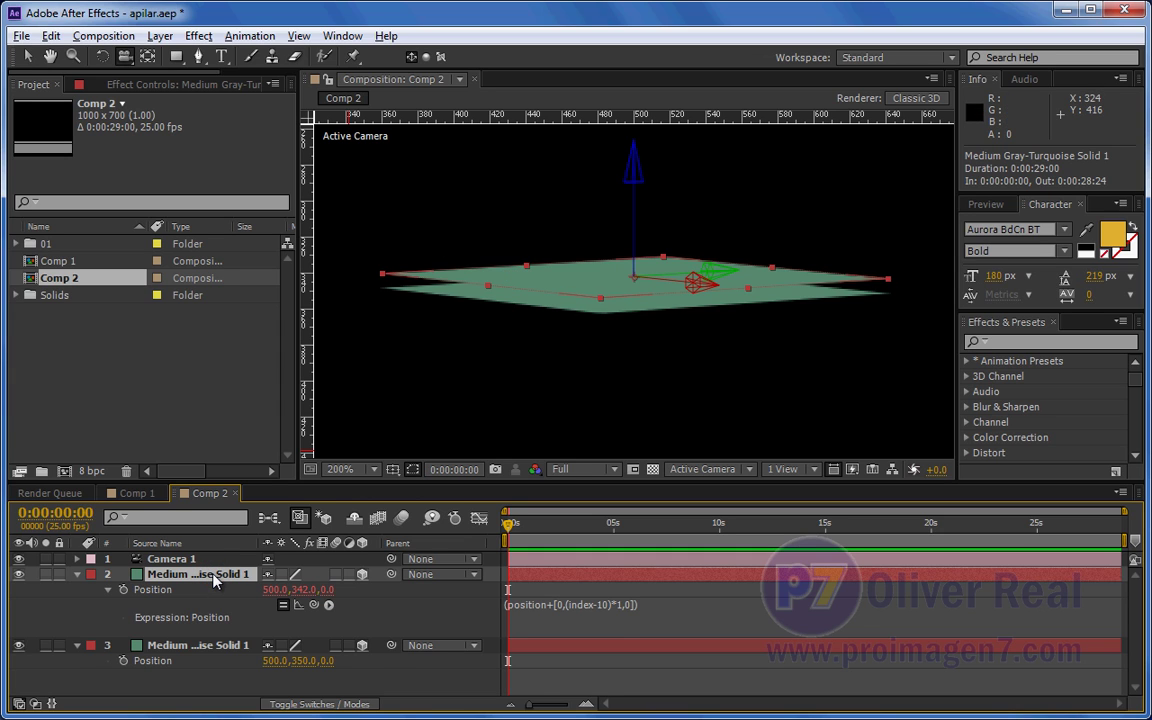
# Step: Duplicate the expression plane twice and orbit the camera until the planes are edge-on
pyautogui.hotkey('ctrl', 'd')
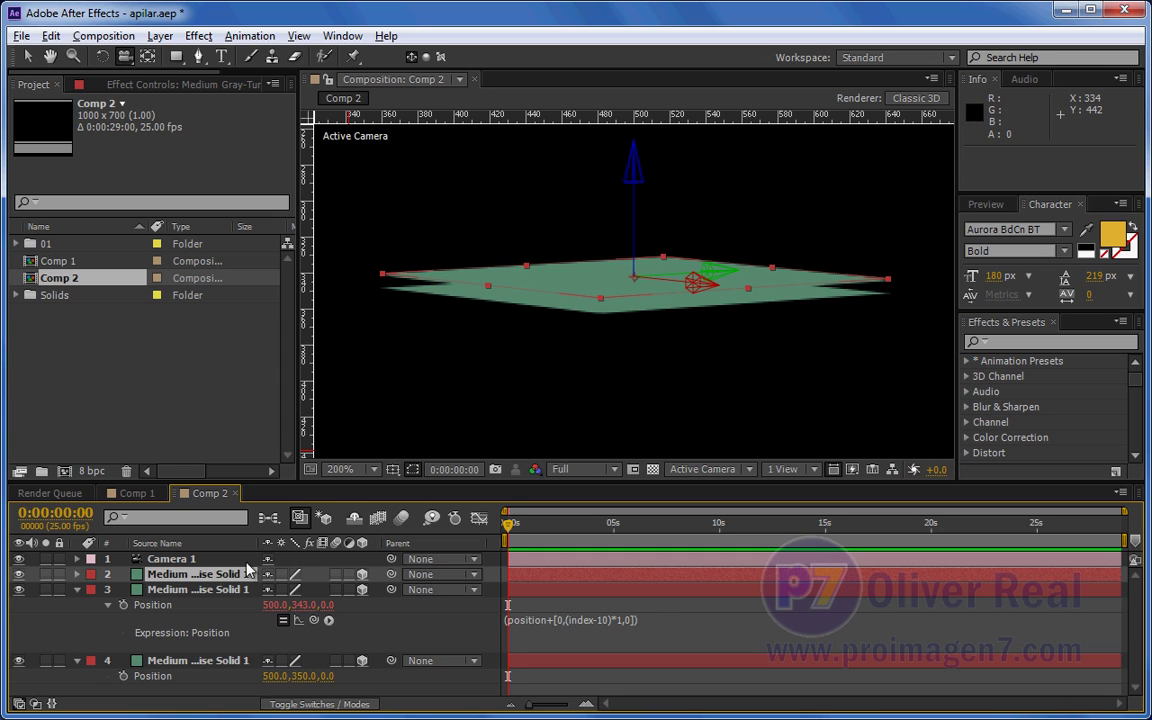
pyautogui.hotkey('ctrl', 'd')
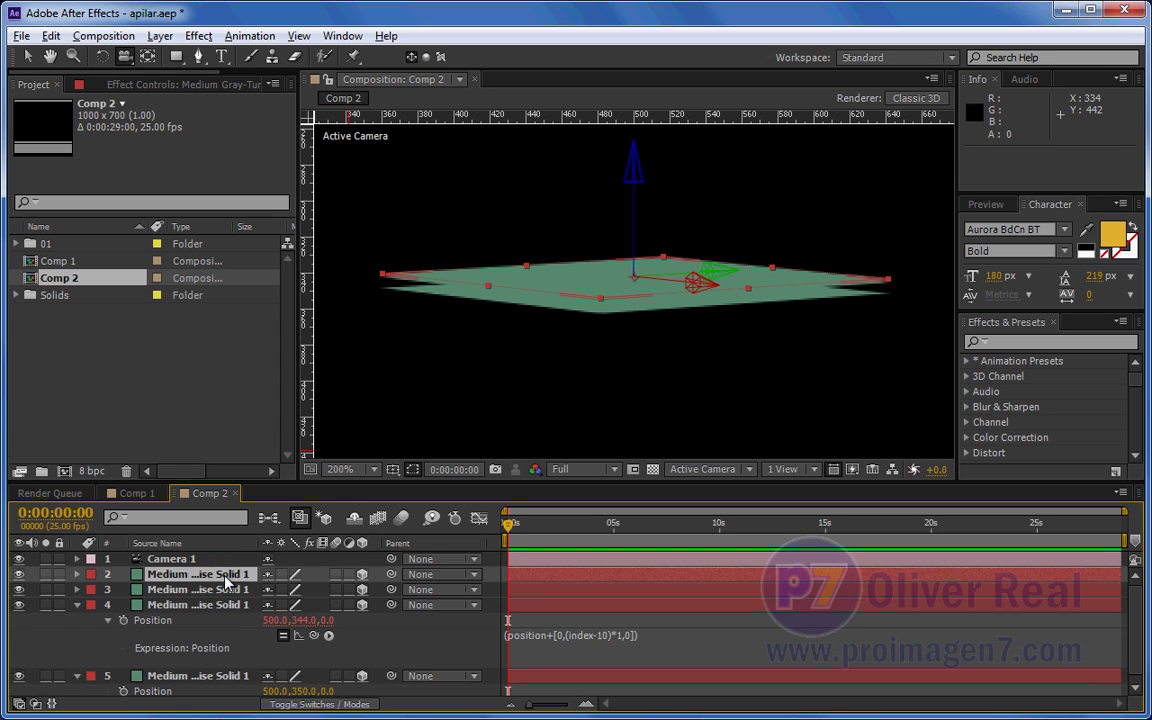
pyautogui.moveTo(545, 298)
pyautogui.mouseDown()
pyautogui.moveTo(552, 259)
pyautogui.moveTo(398, 277)
pyautogui.mouseUp()
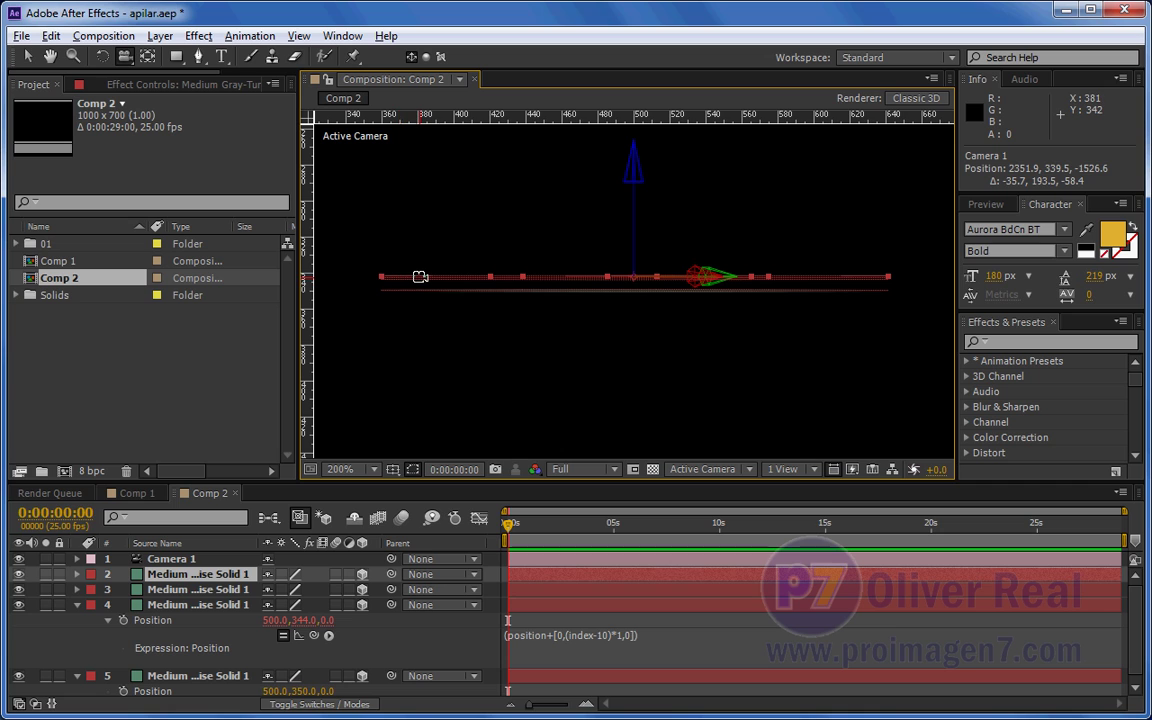
# Step: Duplicate the top plane once more, then delete the duplicates, keeping only the original two planes
pyautogui.click(222, 573)
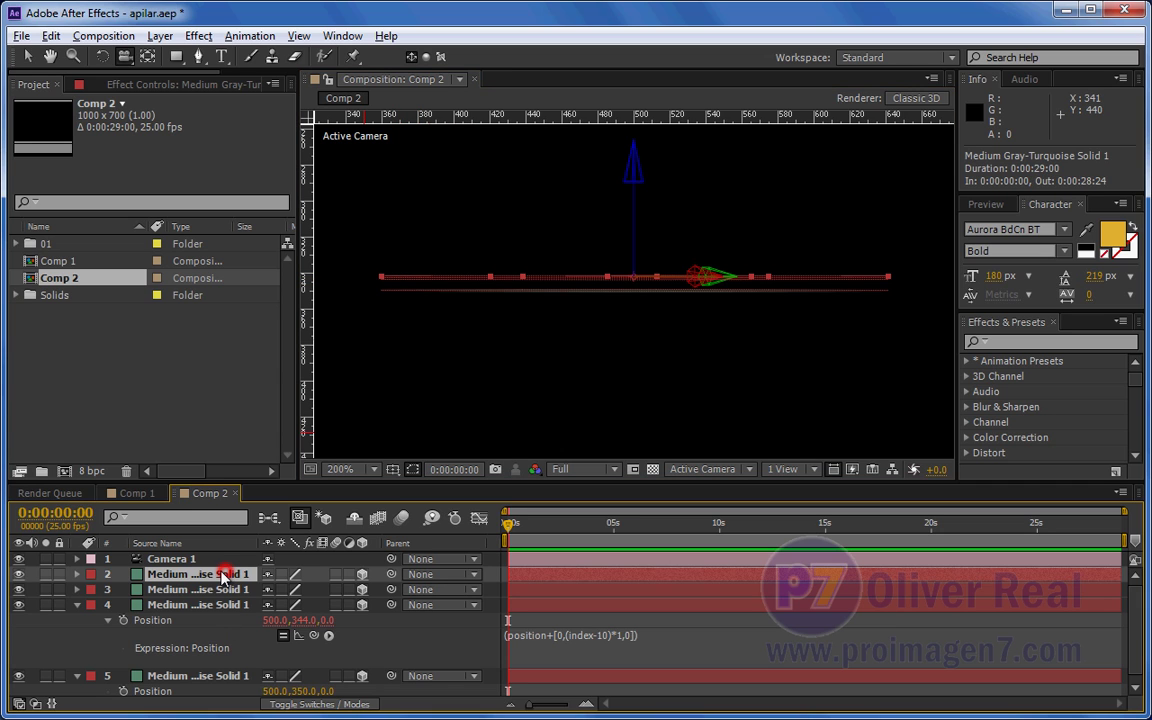
pyautogui.hotkey('ctrl', 'd')
pyautogui.hotkey('ctrl', 'd')
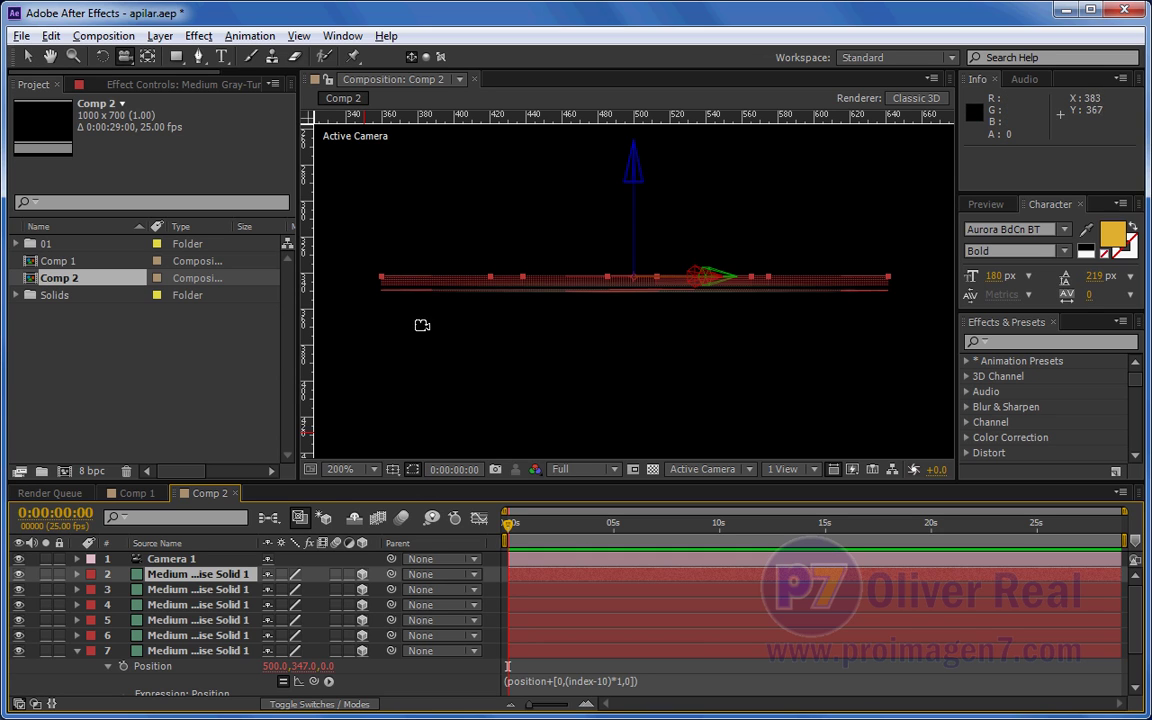
pyautogui.click(210, 577)
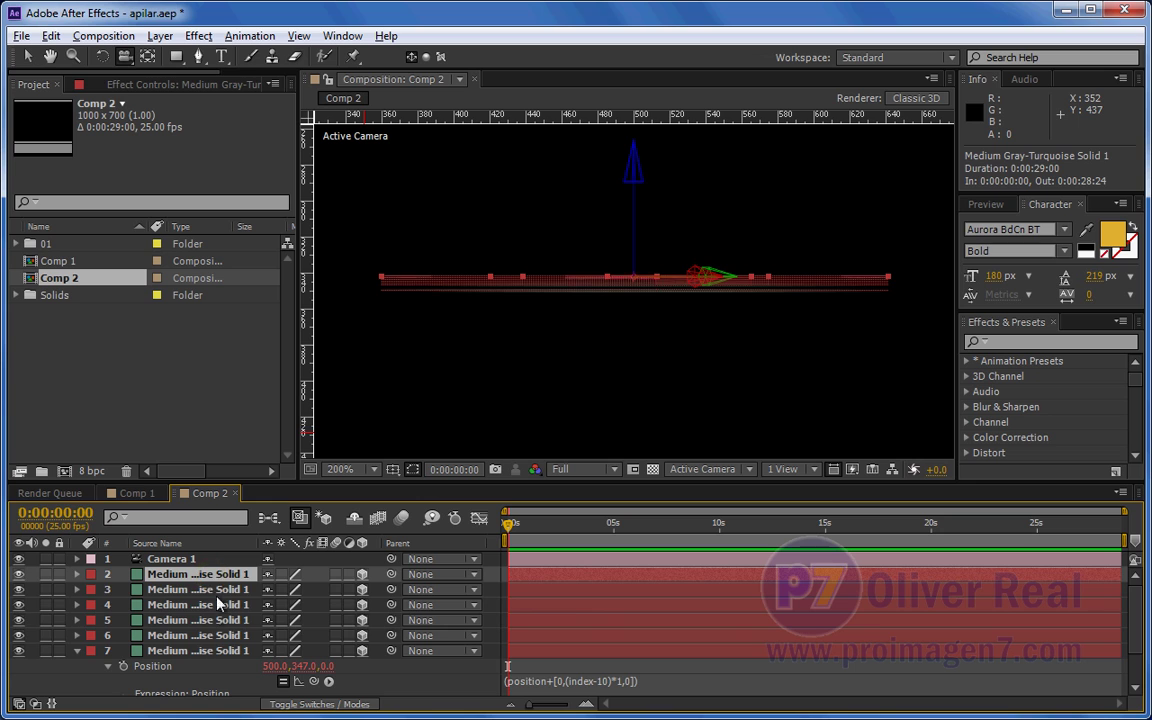
pyautogui.keyDown('shift'); pyautogui.click(216, 630); pyautogui.keyUp('shift')
pyautogui.press('p')
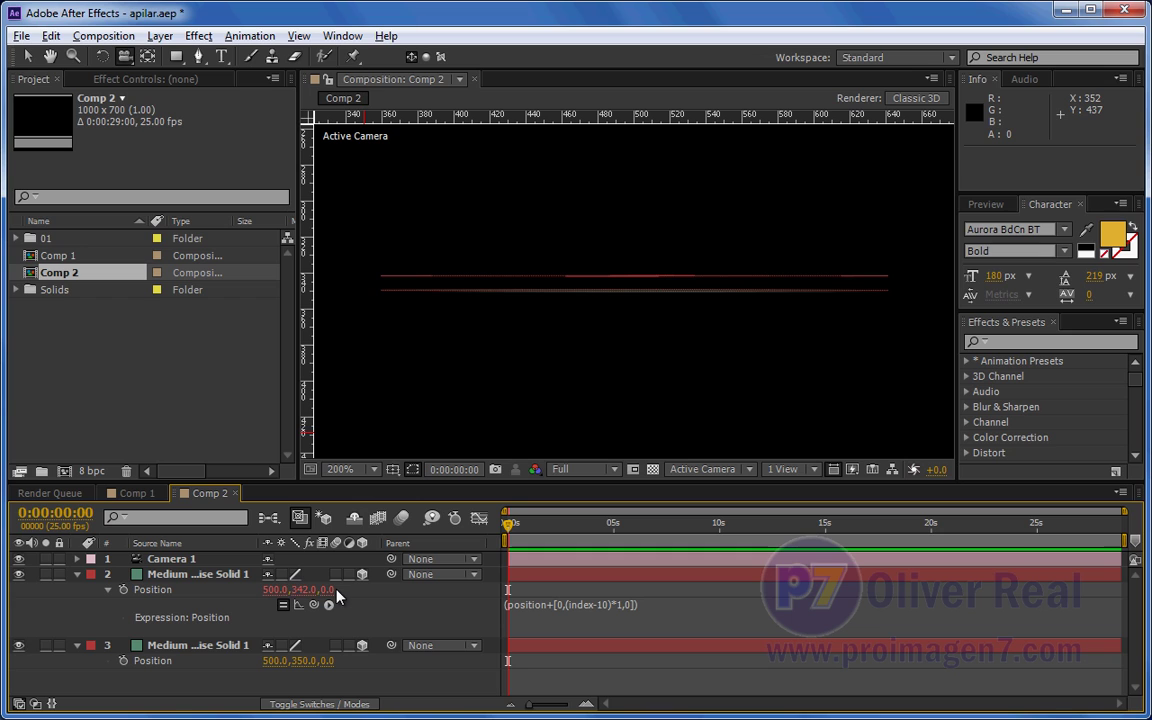
pyautogui.moveTo(276, 596); pyautogui.dragTo(267, 598)
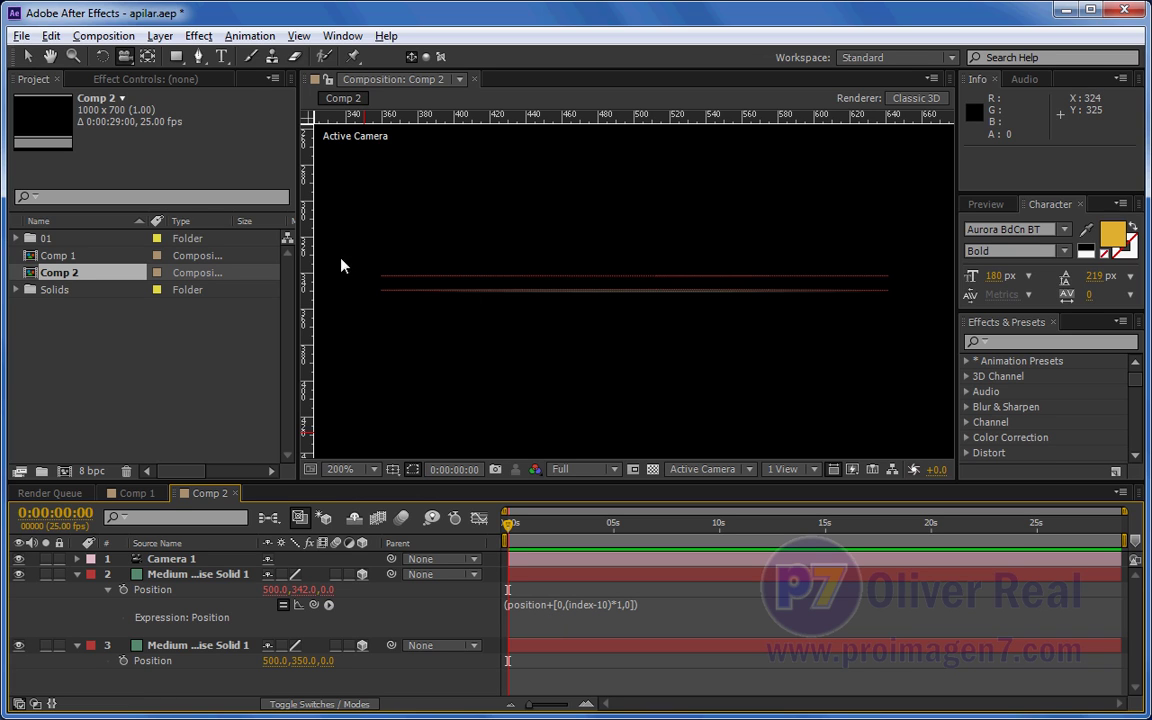
pyautogui.click(31, 56)
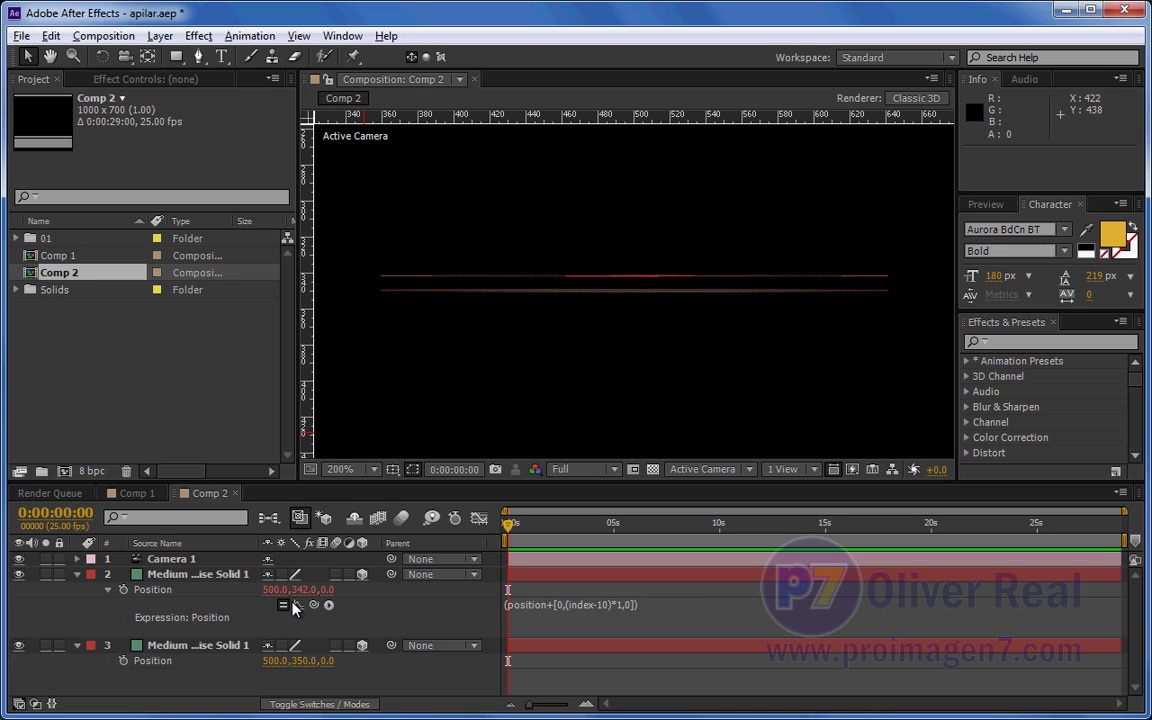
# Step: Duplicate Comp 2's top expression plane into a third plane, show its Position, then switch to Comp 1
pyautogui.click(205, 576)
pyautogui.hotkey('ctrl', 'd')
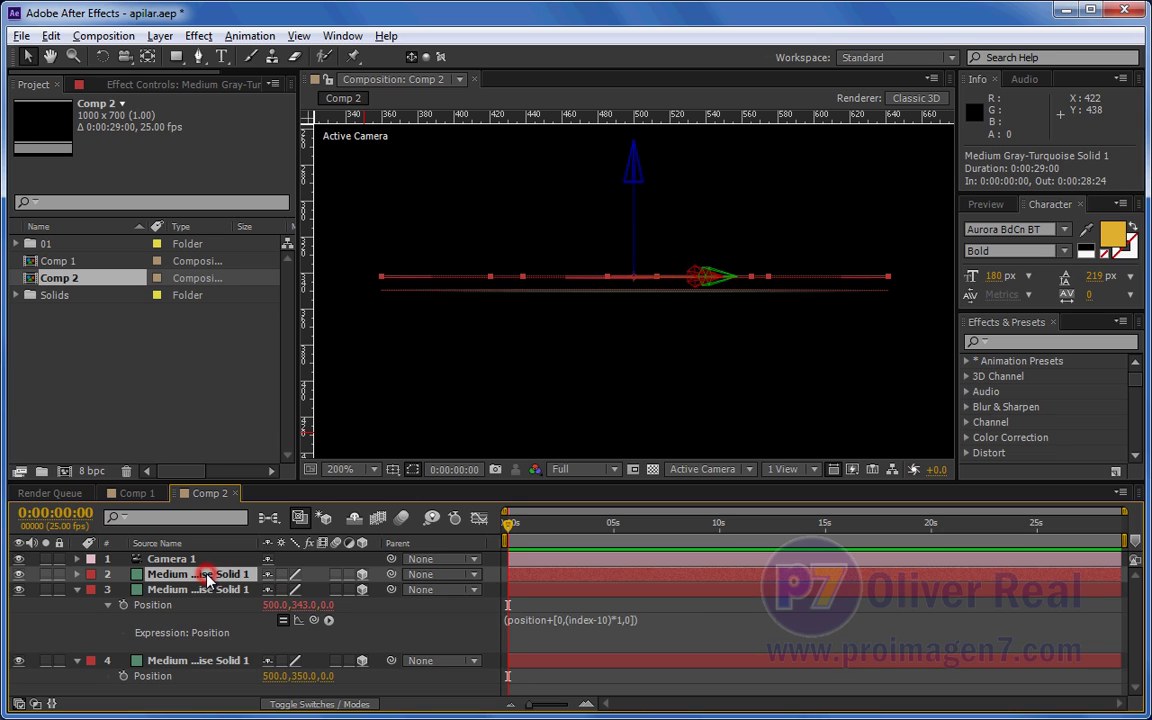
pyautogui.press('p')
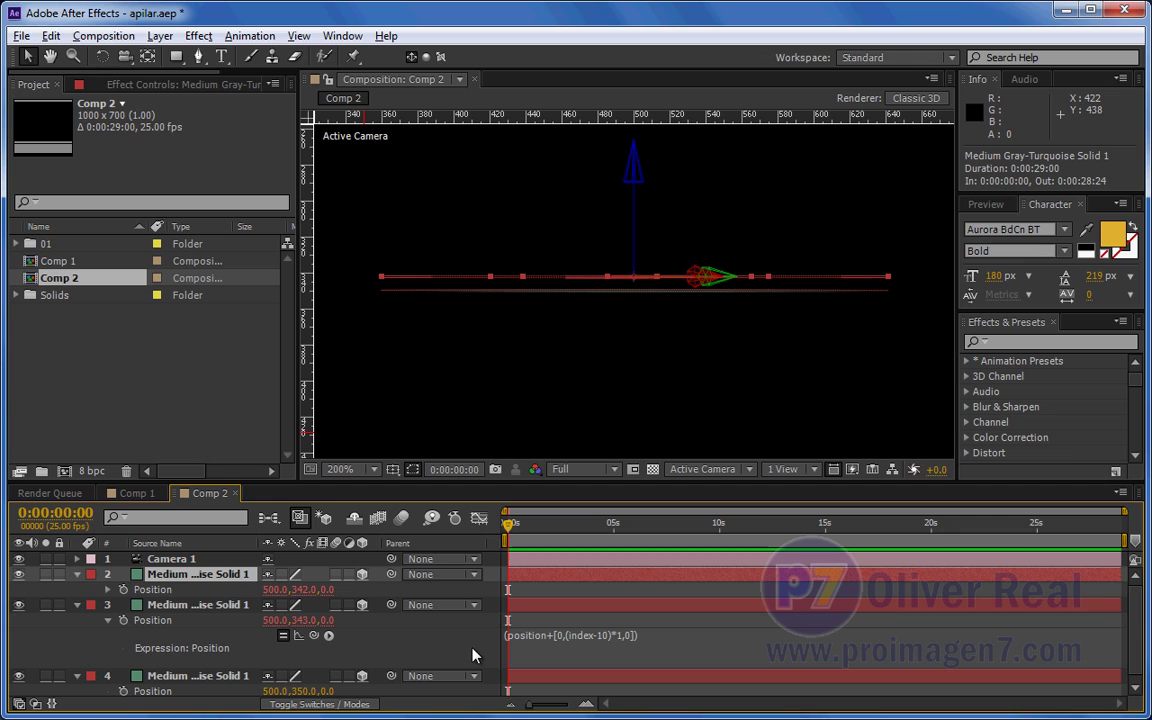
pyautogui.click(131, 496)
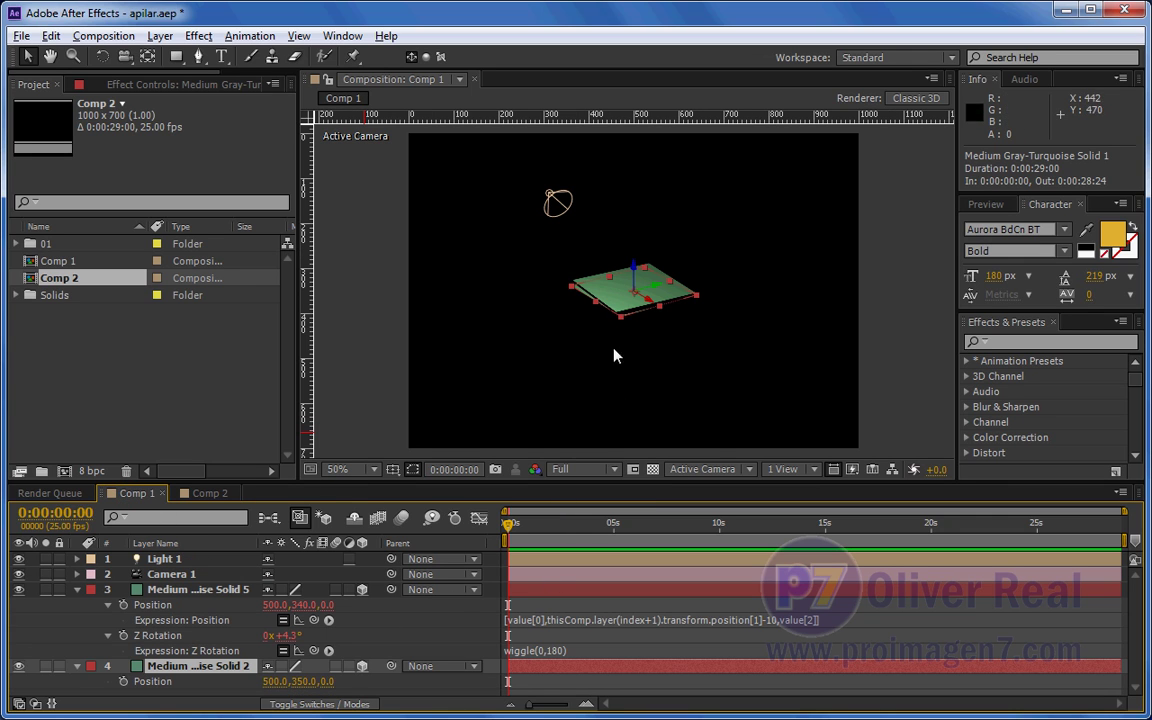
pyautogui.click(212, 591)
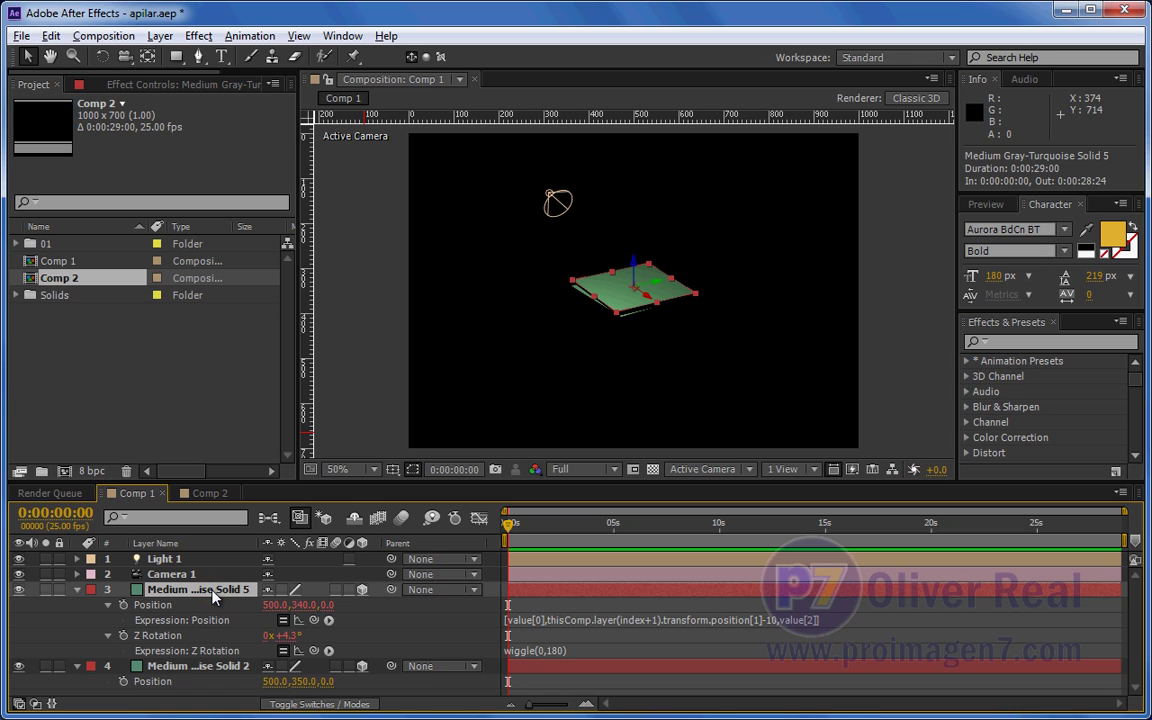
pyautogui.hotkey('ctrl', 'd')
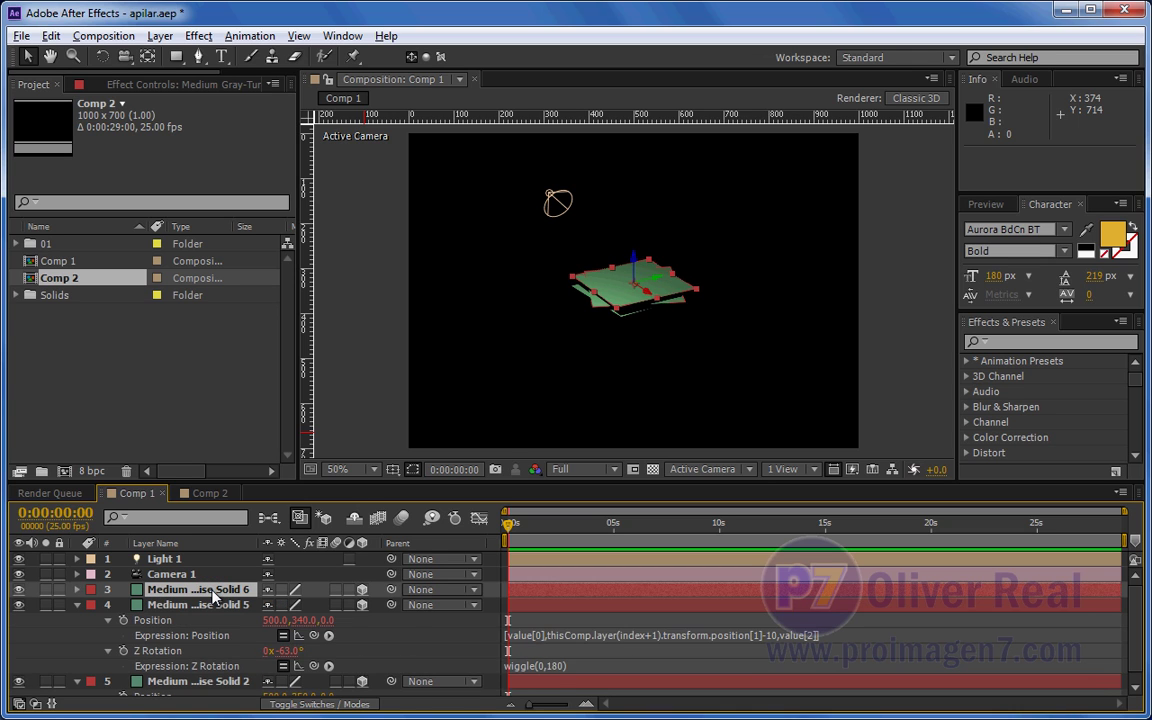
pyautogui.hotkey('ctrl', 'd')
pyautogui.hotkey('ctrl', 'd')
pyautogui.hotkey('ctrl', 'd')
pyautogui.hotkey('ctrl', 'd')
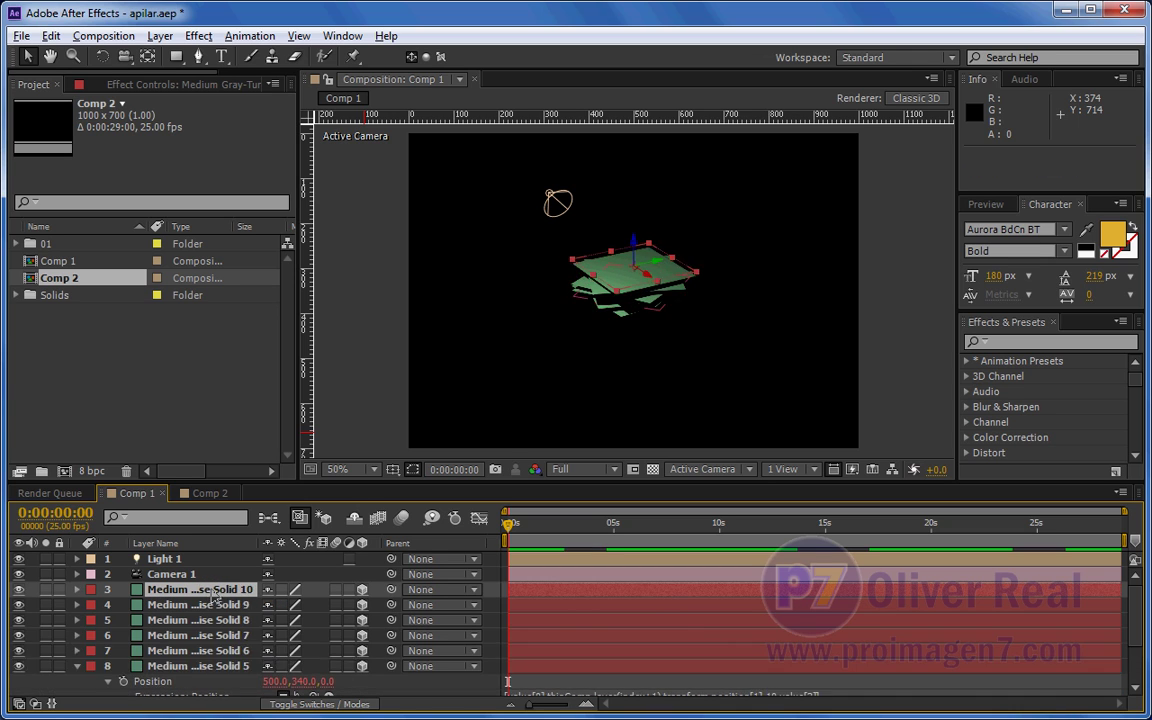
pyautogui.hotkey('ctrl', 'd')
pyautogui.hotkey('ctrl', 'd')
pyautogui.hotkey('ctrl', 'd')
pyautogui.hotkey('ctrl', 'd')
pyautogui.hotkey('ctrl', 'd')
pyautogui.hotkey('ctrl', 'd')
pyautogui.hotkey('ctrl', 'd')
pyautogui.hotkey('ctrl', 'd')
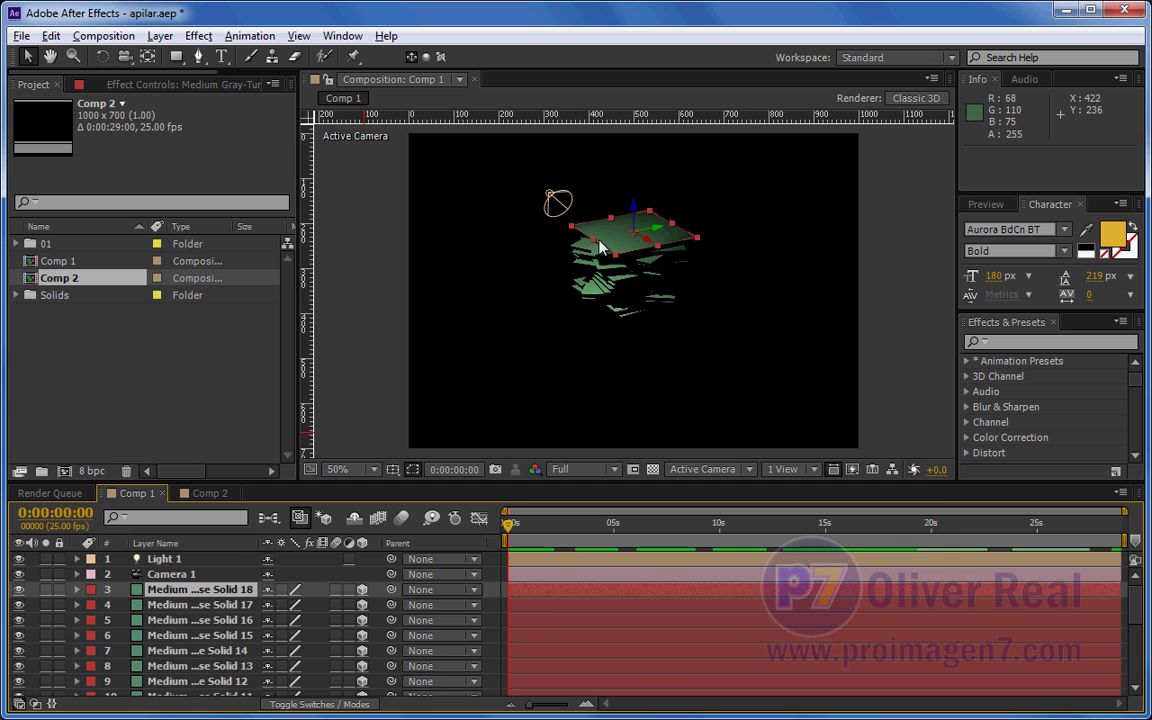
pyautogui.click(241, 589)
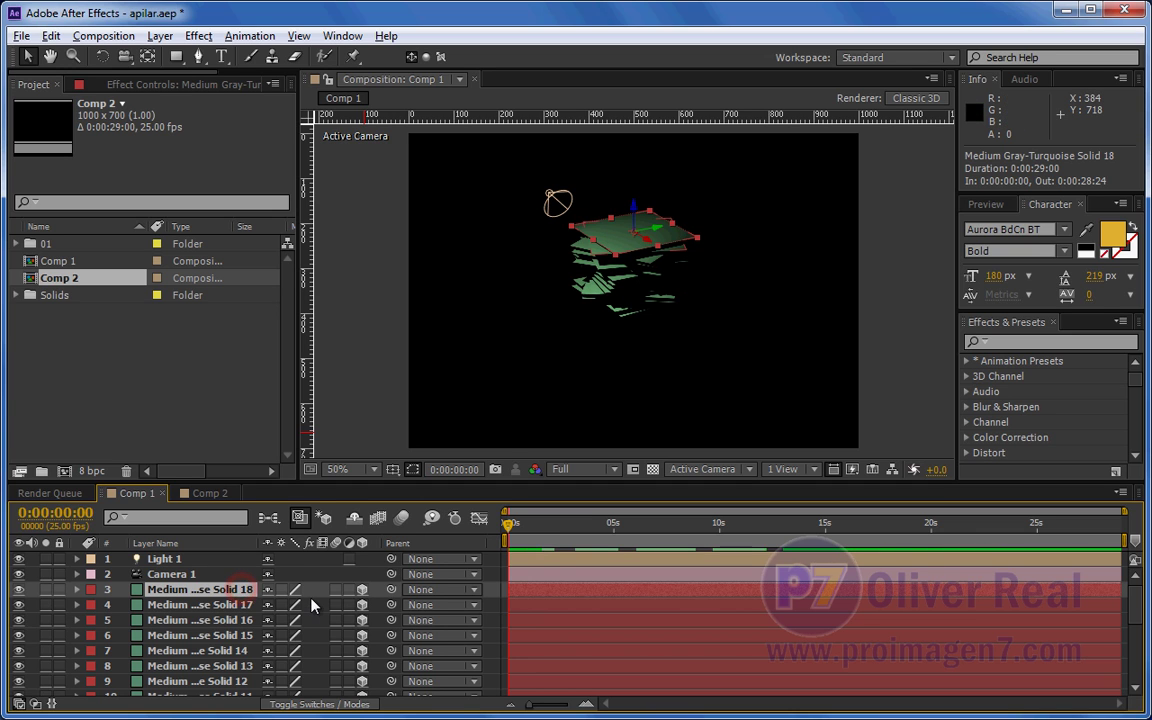
pyautogui.press('e')
pyautogui.press('e')
pyautogui.scroll(-5, 250, 595)
pyautogui.keyDown('shift'); pyautogui.click(240, 580); pyautogui.keyUp('shift')
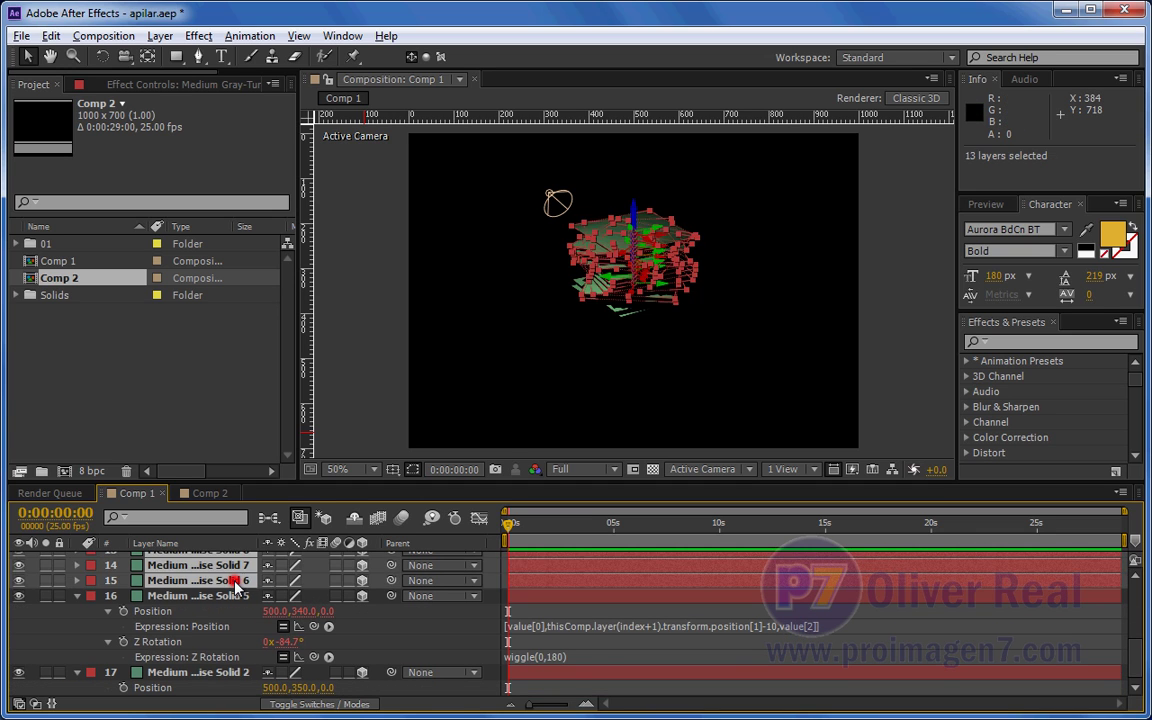
pyautogui.press('Delete')
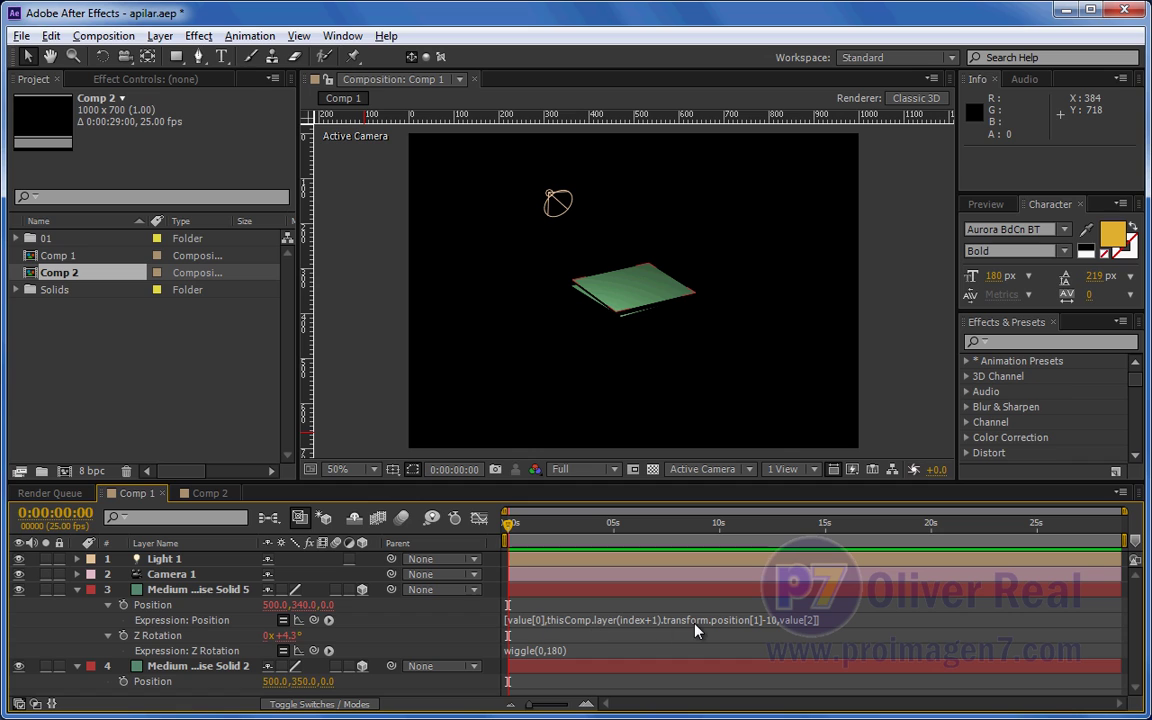
# Step: Drag down the bottom edge of Solid 5's Position expression field in Comp 1 to enlarge it
pyautogui.moveTo(693, 628); pyautogui.dragTo(693, 636)
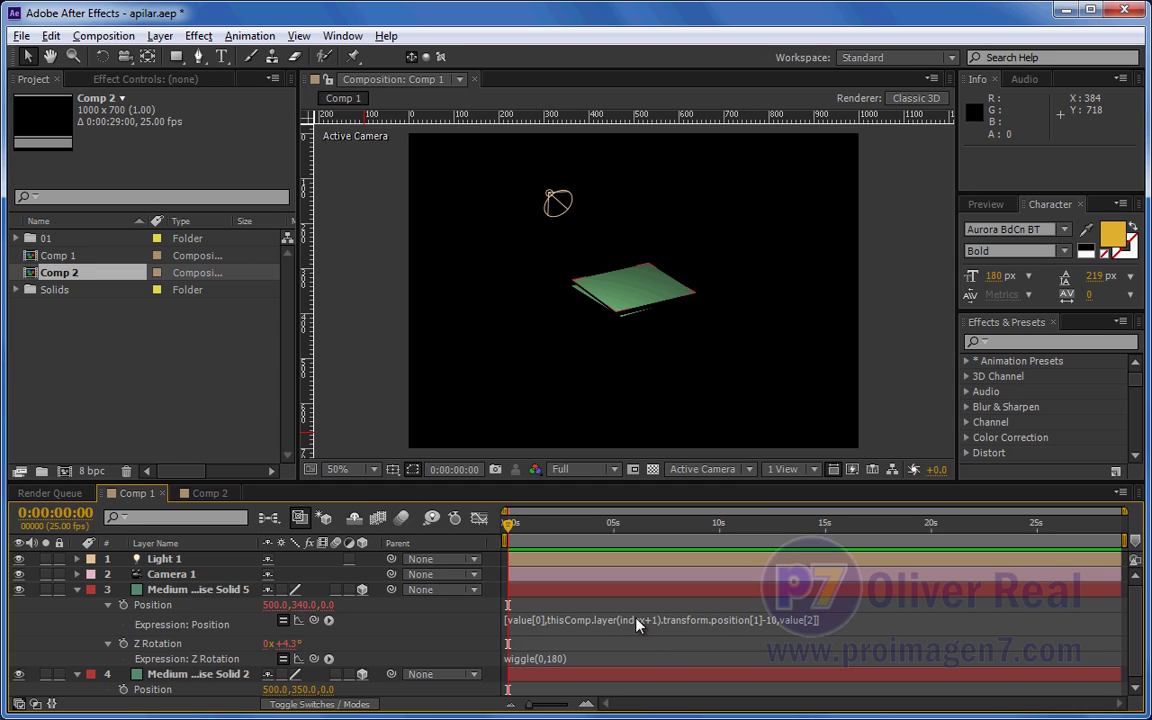
# Step: Set layer 3's Position Y to 340
pyautogui.click(302, 605)
pyautogui.write('340')
pyautogui.press('Return')
# Step: Move layer 4 to Y 350 and commit layer 3's expression placing it 10 px above the layer below
pyautogui.moveTo(296, 692); pyautogui.dragTo(302, 701)
pyautogui.moveTo(303, 693); pyautogui.dragTo(313, 693)
pyautogui.click(577, 620)
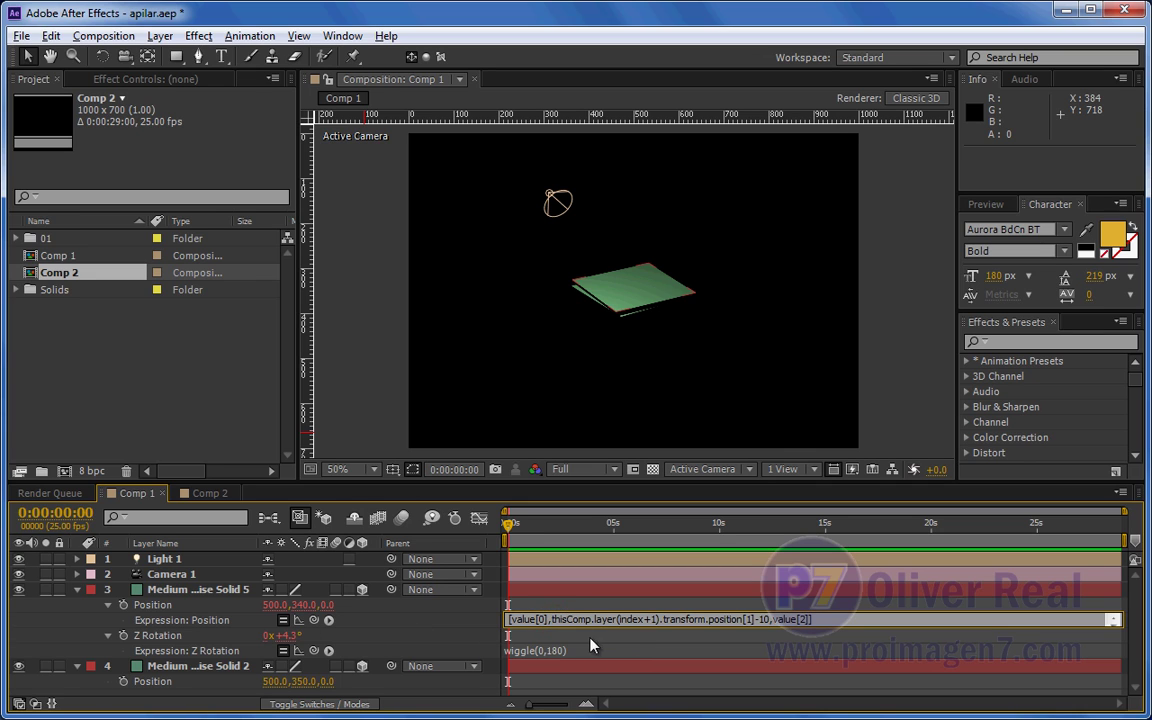
pyautogui.click(613, 639)
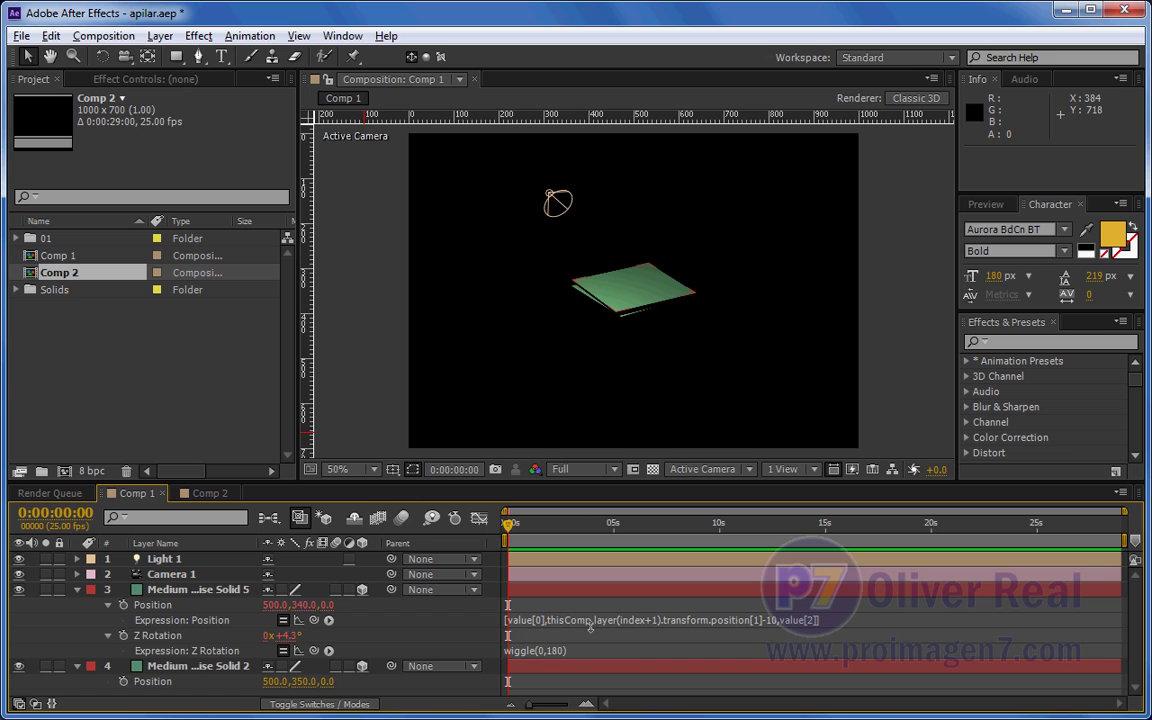
# Step: Rewrite Solid 5's Position Y to reference Medium Gray-Turquoise Solid 2's Y position by layer name
pyautogui.click(580, 620)
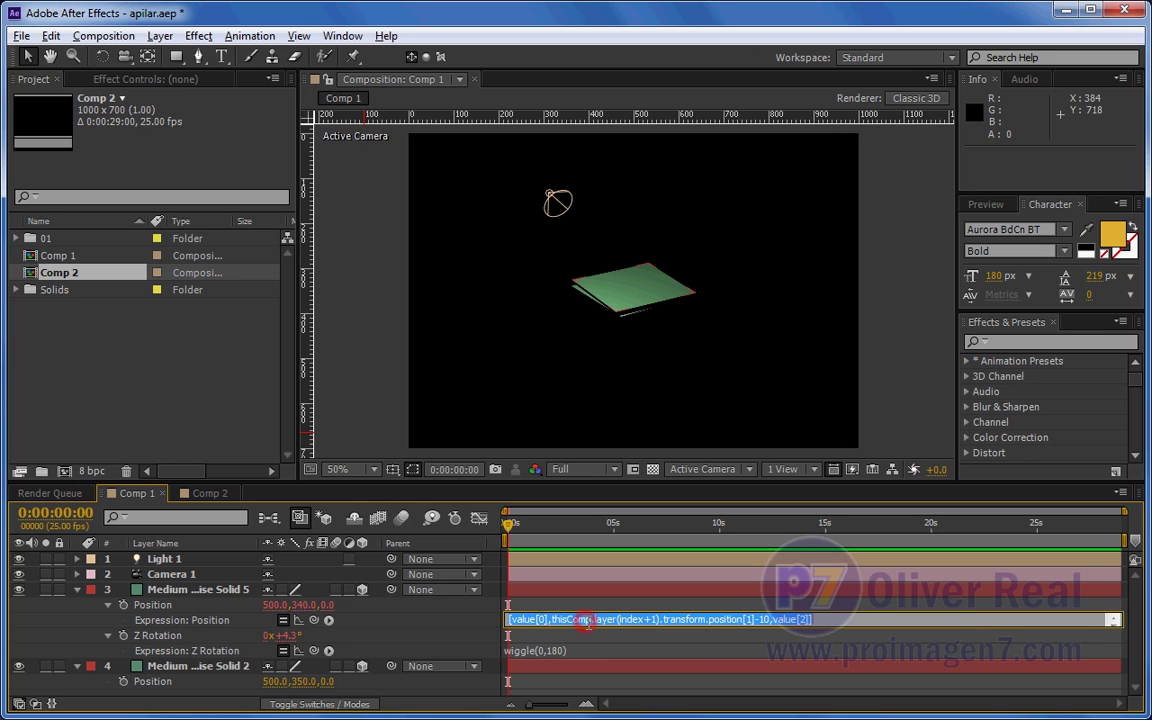
pyautogui.click(552, 620)
pyautogui.press('Delete')
pyautogui.press('Delete')
pyautogui.press('Delete')
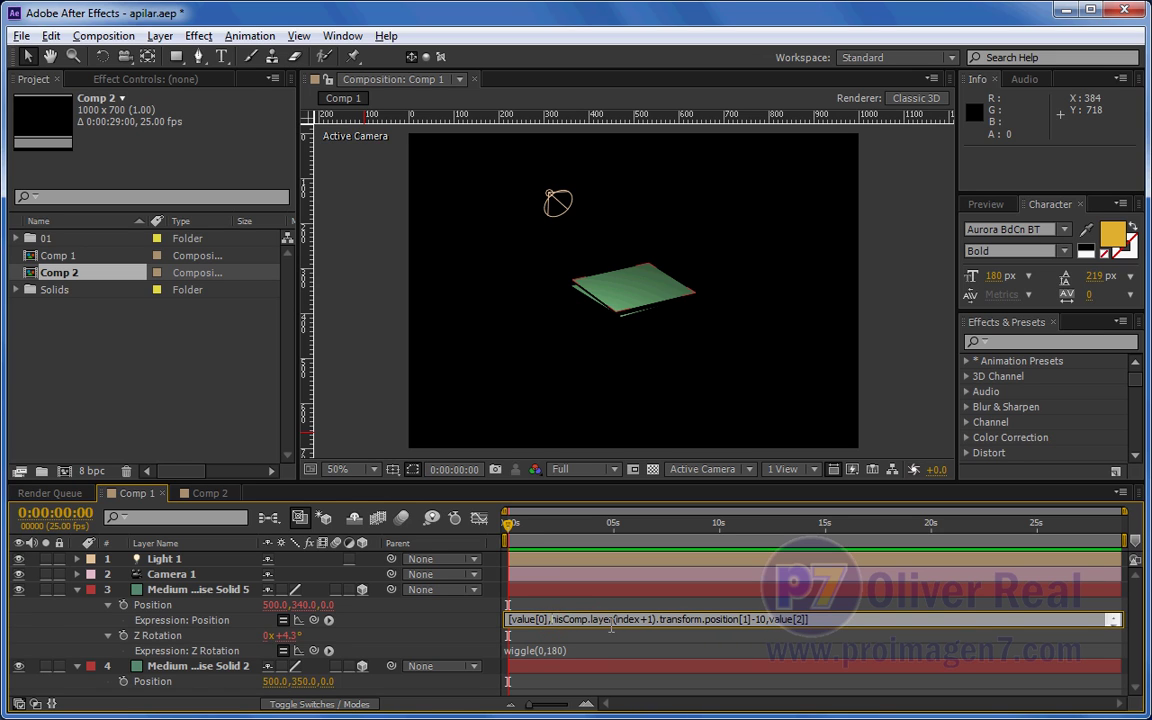
pyautogui.press('Delete')
pyautogui.press('Delete')
pyautogui.press('Delete')
pyautogui.press('Delete')
pyautogui.press('Delete')
pyautogui.press('Delete')
pyautogui.press('Delete')
pyautogui.press('Delete')
pyautogui.press('Delete')
pyautogui.press('Delete')
pyautogui.press('Delete')
pyautogui.press('Delete')
pyautogui.press('Delete')
pyautogui.press('Delete')
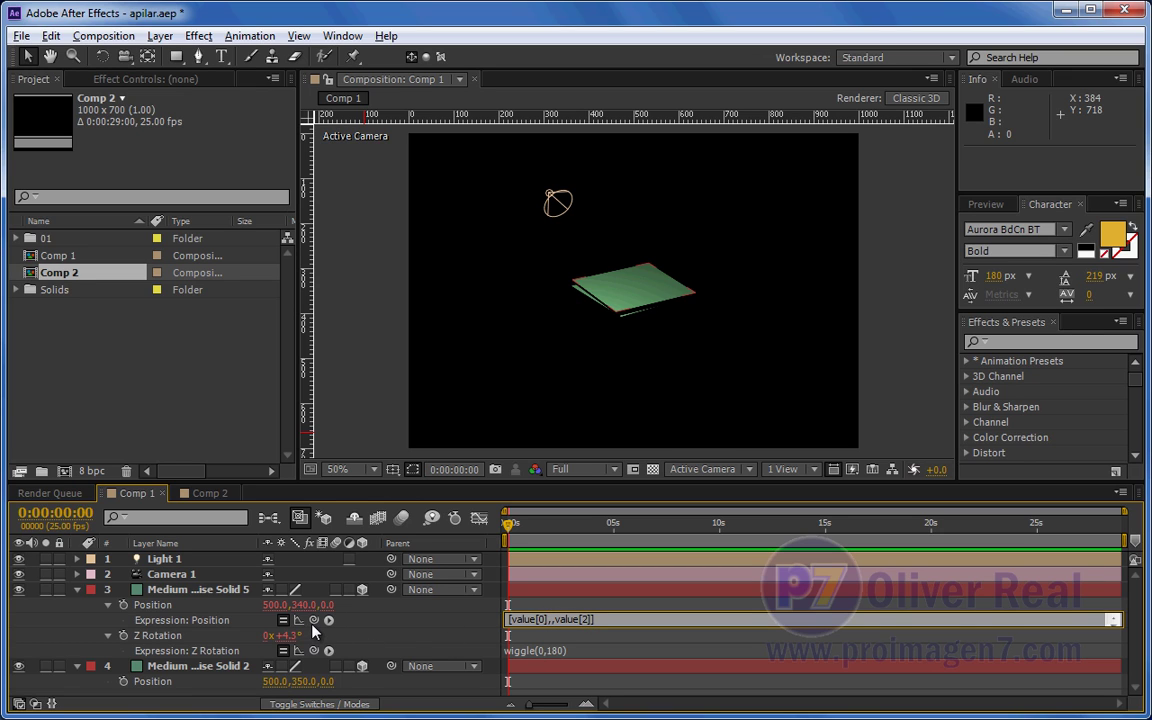
pyautogui.moveTo(313, 620)
pyautogui.mouseDown()
pyautogui.moveTo(273, 669)
pyautogui.moveTo(303, 683)
pyautogui.mouseUp()
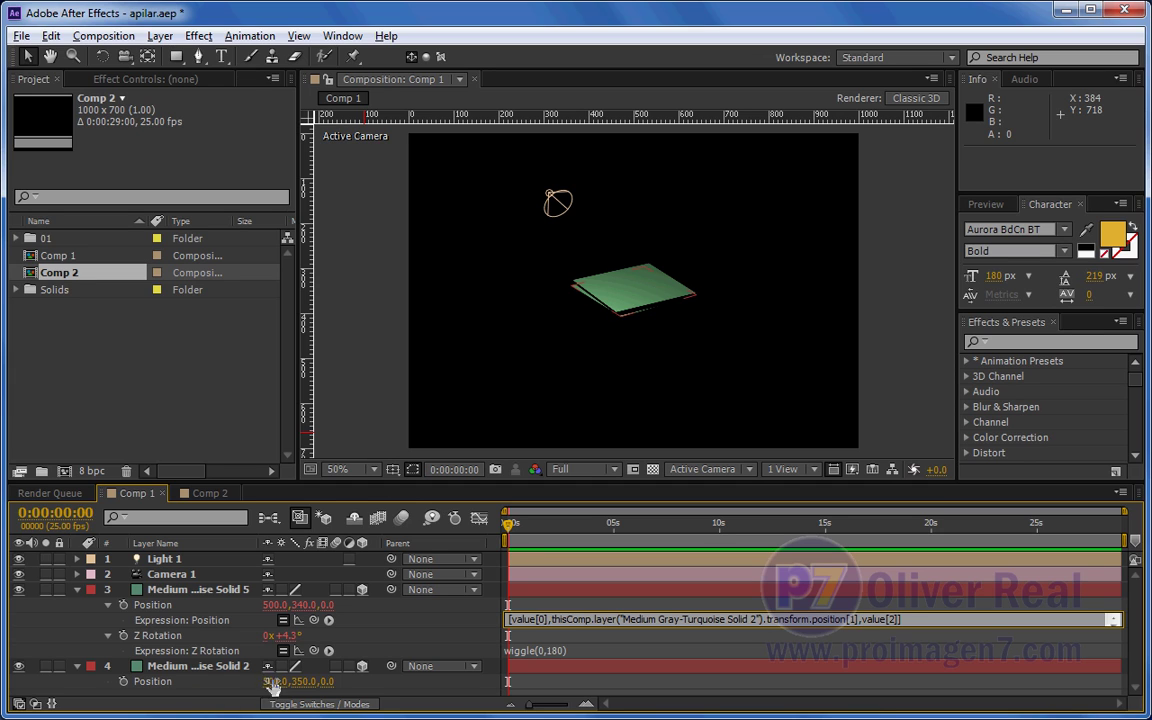
# Step: Test the link, then swap the layer name for index+1 and append -10 to position[1]
pyautogui.moveTo(301, 690); pyautogui.dragTo(306, 686)
pyautogui.click(623, 619)
pyautogui.press('Delete')
pyautogui.press('Delete')
pyautogui.press('Delete')
pyautogui.press('Delete')
pyautogui.press('Delete')
pyautogui.press('Delete')
pyautogui.press('Delete')
pyautogui.press('Delete')
pyautogui.press('Delete')
pyautogui.press('Delete')
pyautogui.press('Delete')
pyautogui.press('Delete')
pyautogui.press('Delete')
pyautogui.press('Delete')
pyautogui.press('Delete')
pyautogui.press('Delete')
pyautogui.press('Delete')
pyautogui.press('Delete')
pyautogui.press('Delete')
pyautogui.press('Delete')
pyautogui.press('Delete')
pyautogui.press('Delete')
pyautogui.press('Delete')
pyautogui.press('Delete')
pyautogui.press('Delete')
pyautogui.press('Delete')
pyautogui.press('Delete')
pyautogui.press('Delete')
pyautogui.press('Delete')
pyautogui.press('Delete')
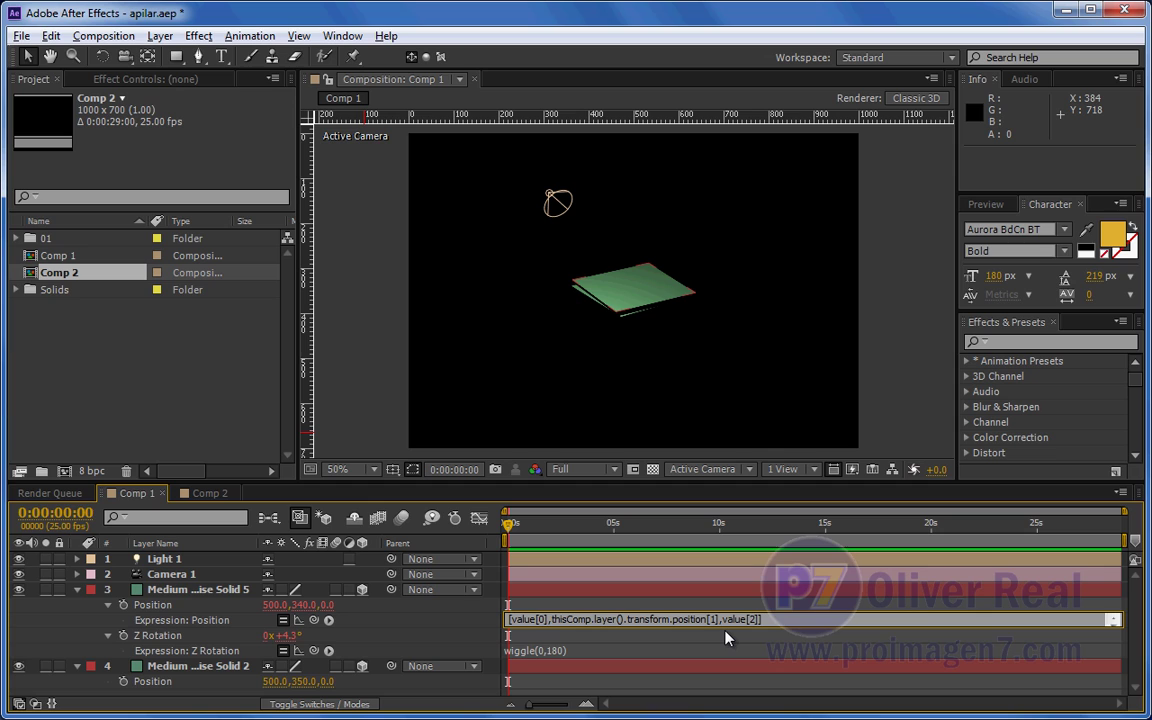
pyautogui.write('index')
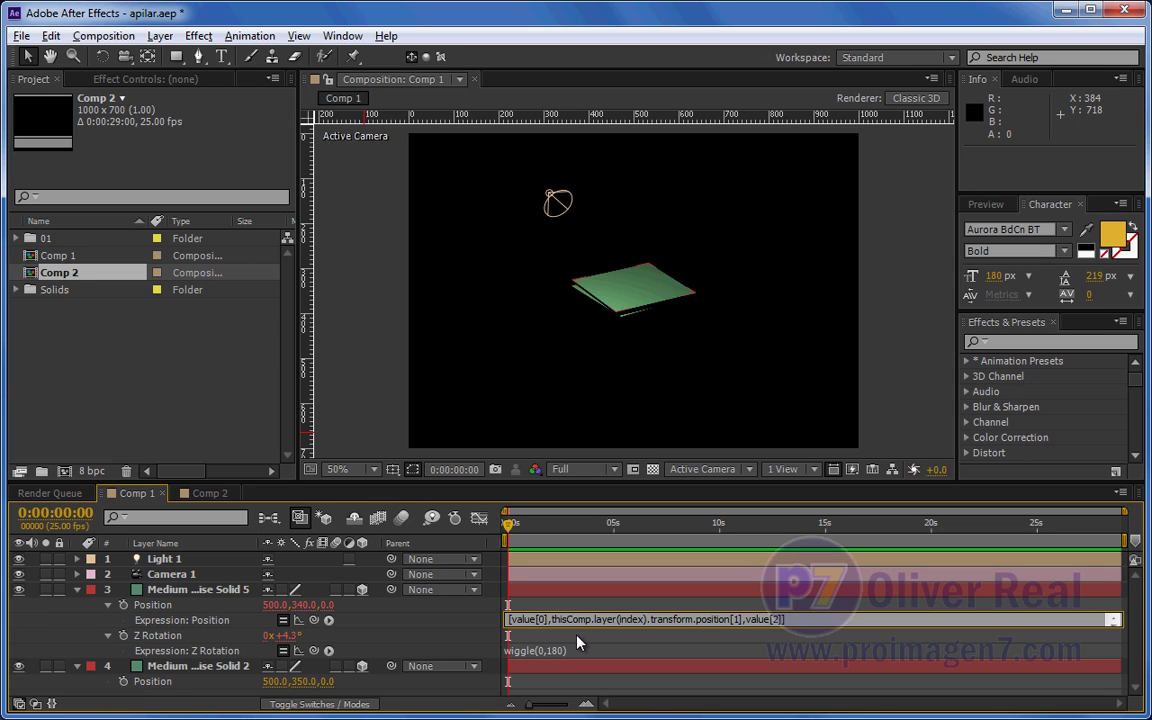
pyautogui.write('+1')
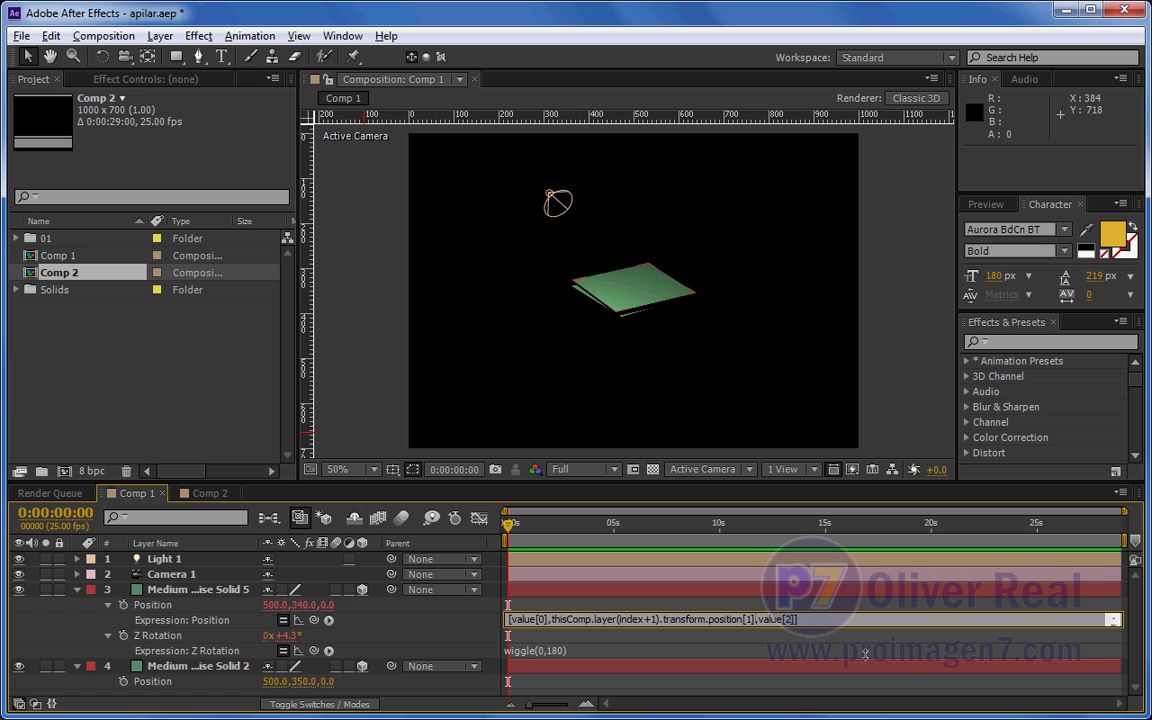
pyautogui.write('-10')
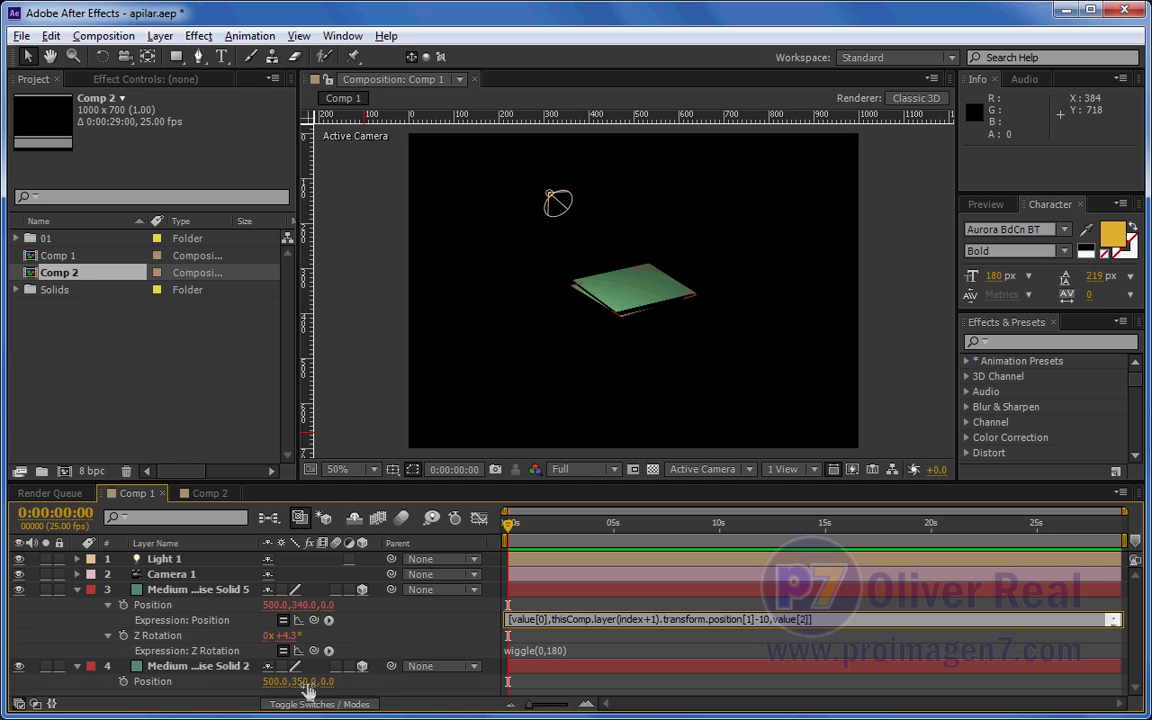
pyautogui.click(711, 645)
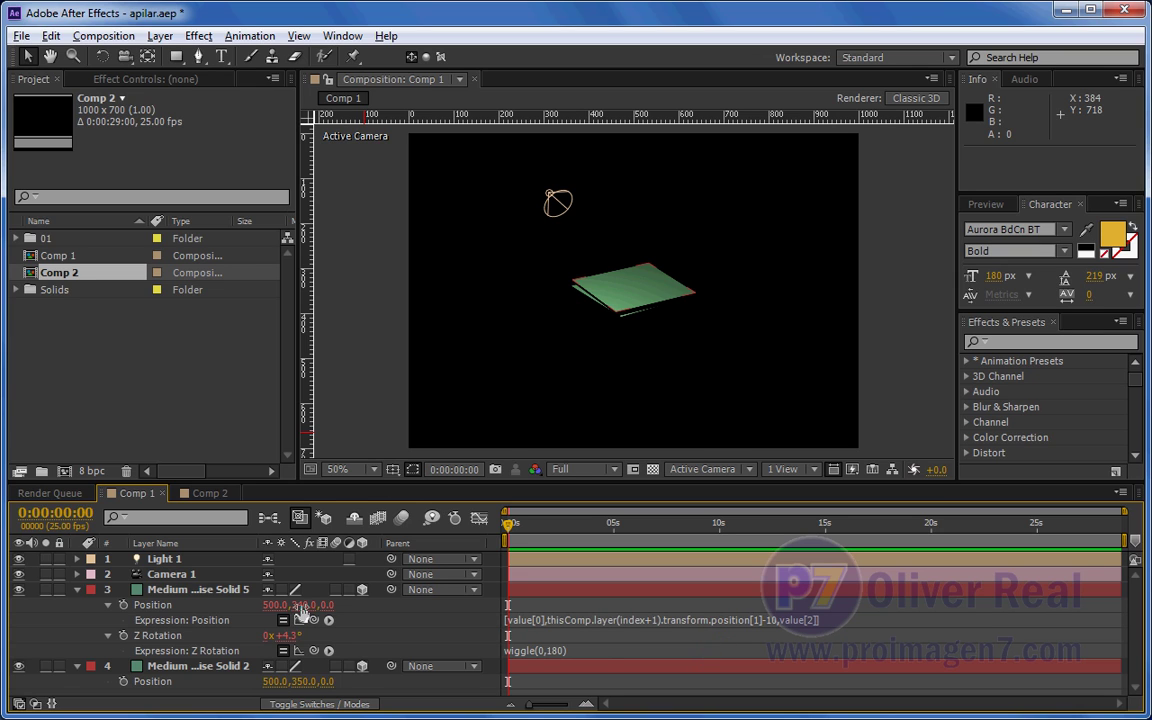
pyautogui.click(770, 621)
pyautogui.click(757, 620)
pyautogui.press('BackSpace')
pyautogui.write('+')
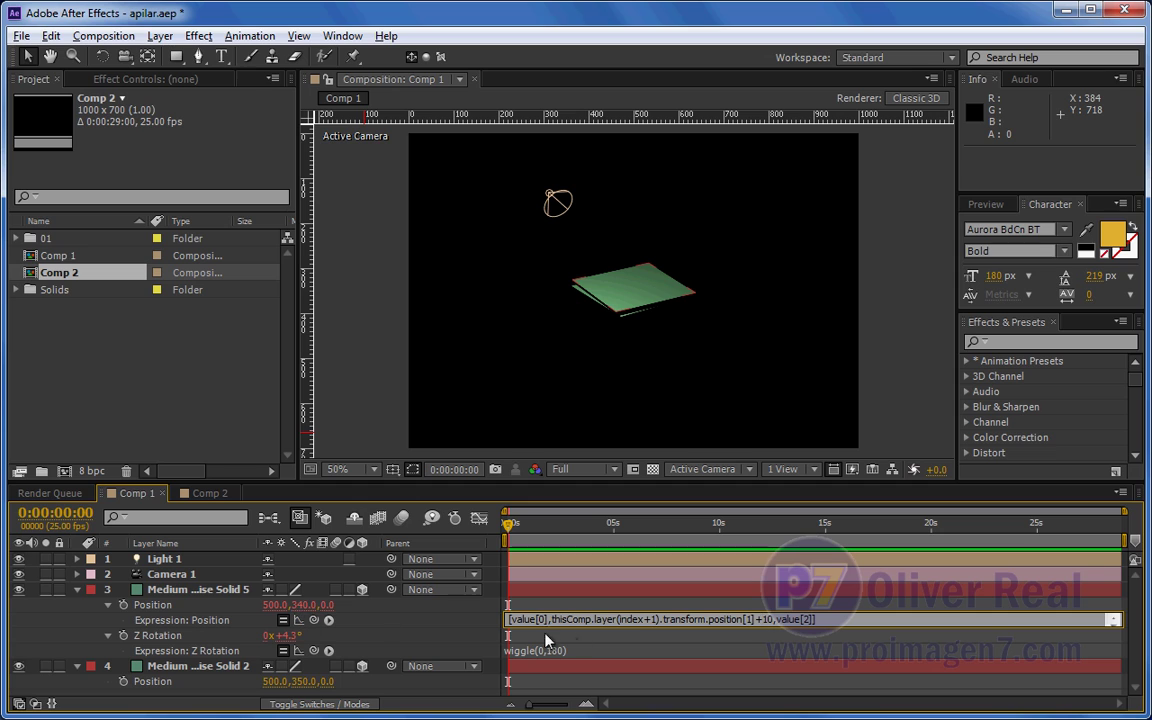
pyautogui.click(588, 643)
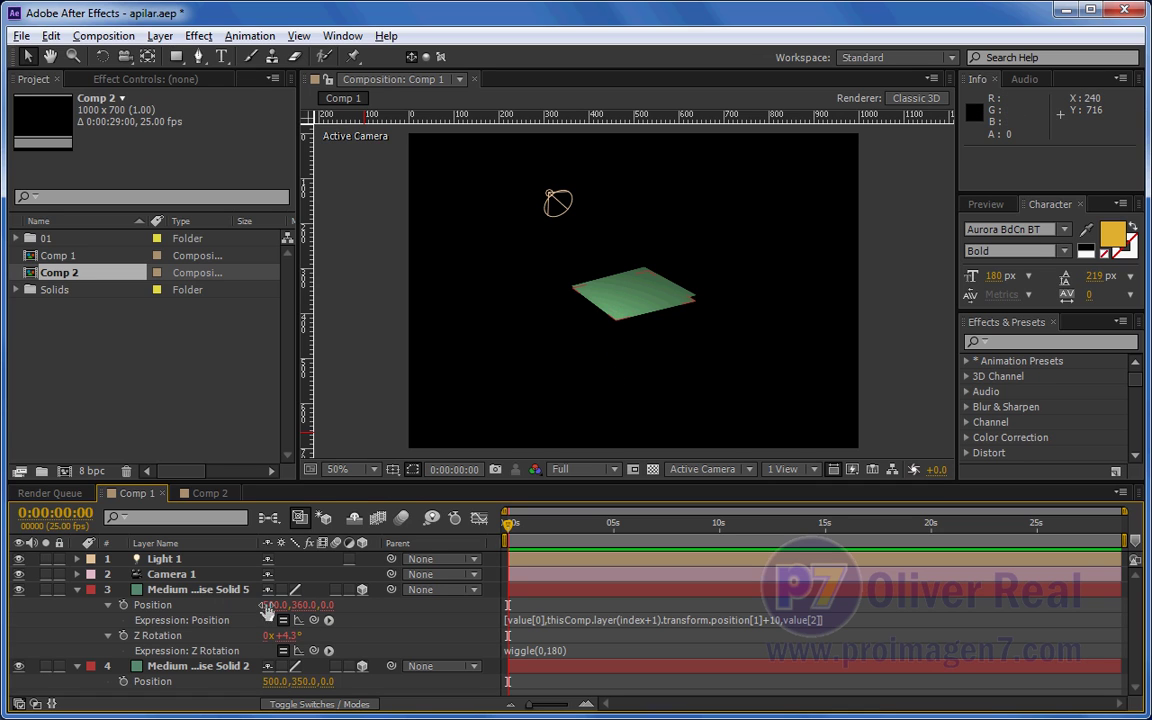
pyautogui.click(768, 620)
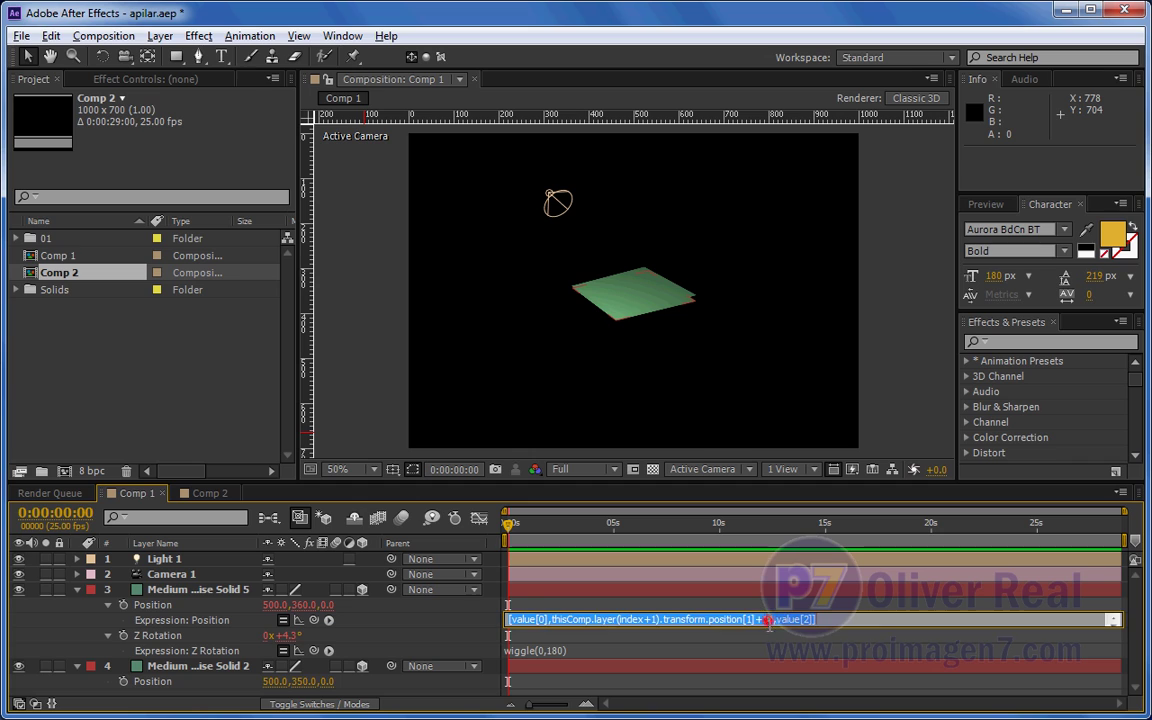
pyautogui.click(770, 620)
pyautogui.press('BackSpace')
pyautogui.press('BackSpace')
pyautogui.write('-10')
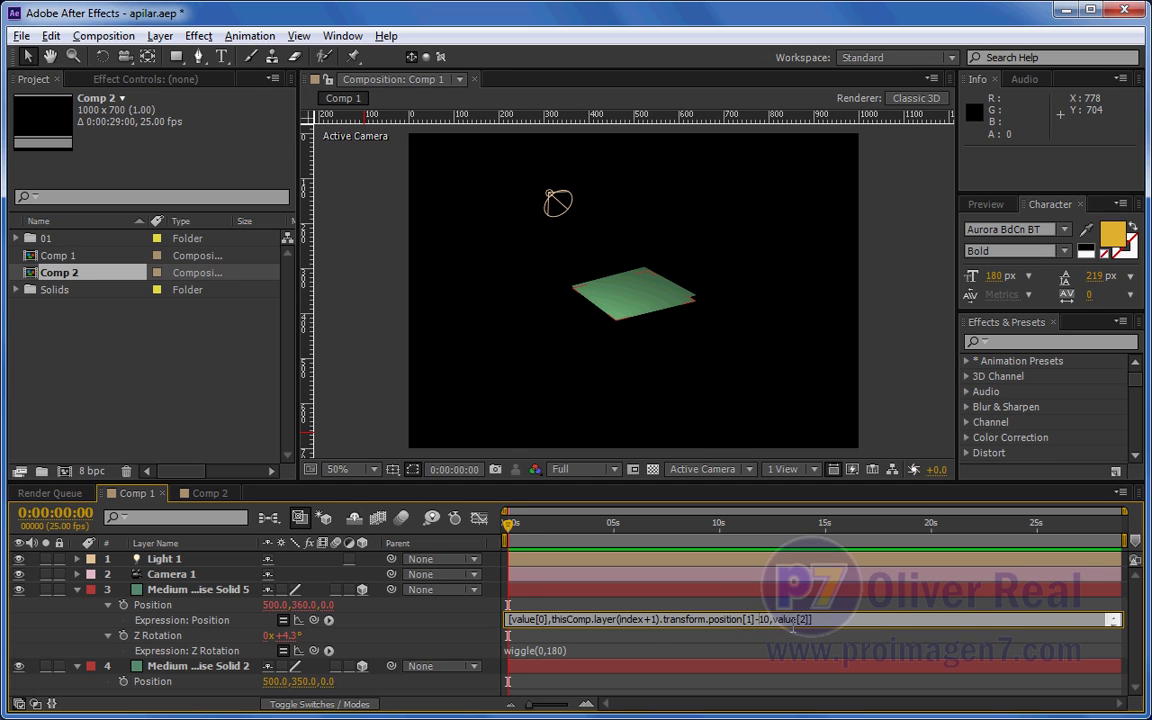
# Step: Commit the -10 expression and check Solid 5 sits at 500,340 above Solid 2 at 500,350
pyautogui.click(785, 640)
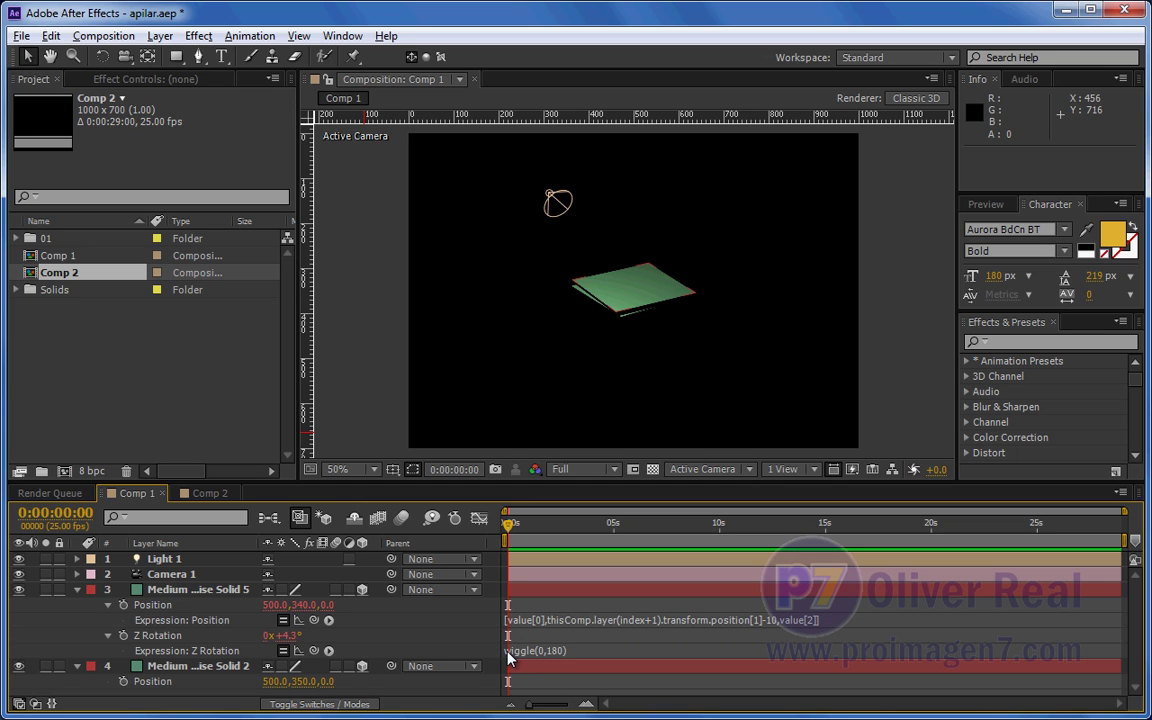
pyautogui.click(511, 565)
pyautogui.click(582, 663)
pyautogui.click(538, 421)
pyautogui.click(520, 653)
pyautogui.click(556, 266)
pyautogui.click(230, 596)
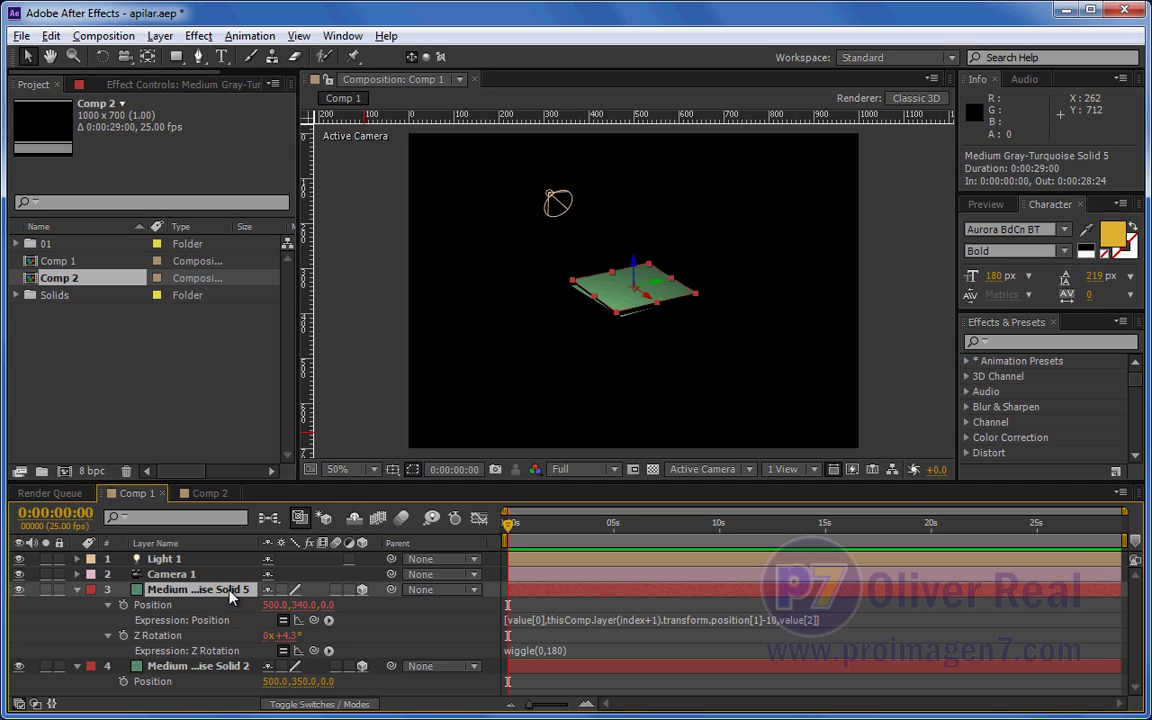
pyautogui.hotkey('ctrl', 'd')
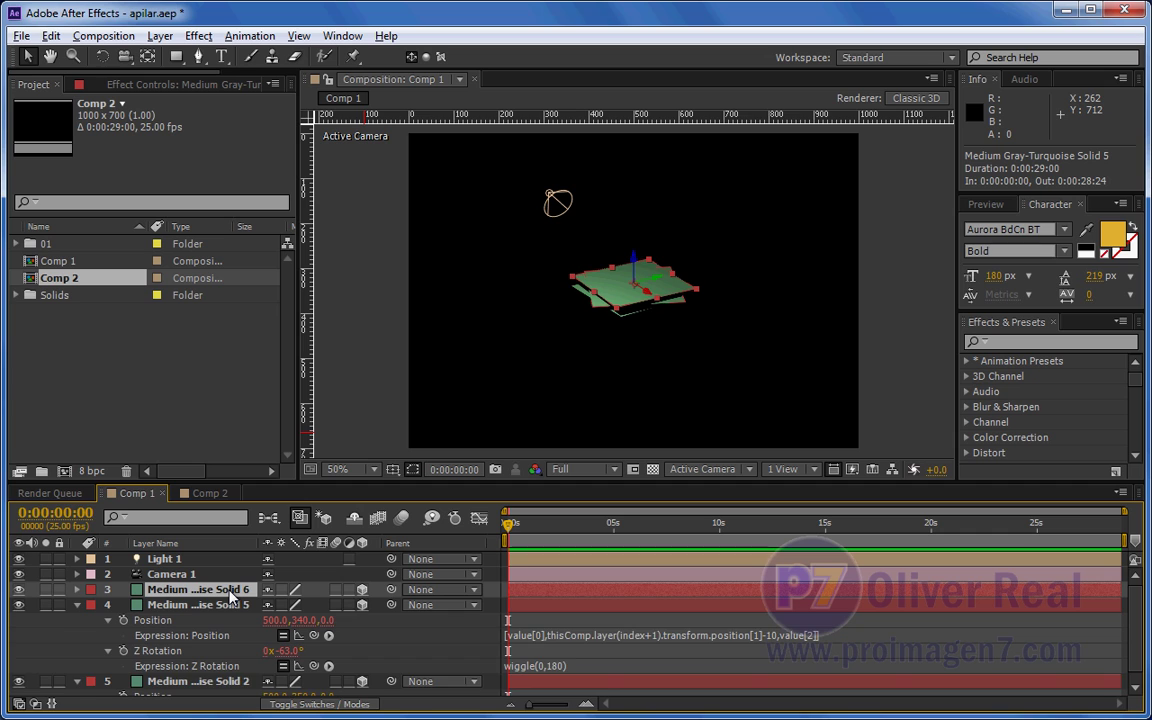
pyautogui.hotkey('ctrl', 'd')
pyautogui.hotkey('ctrl', 'd')
pyautogui.hotkey('ctrl', 'd')
pyautogui.hotkey('ctrl', 'd')
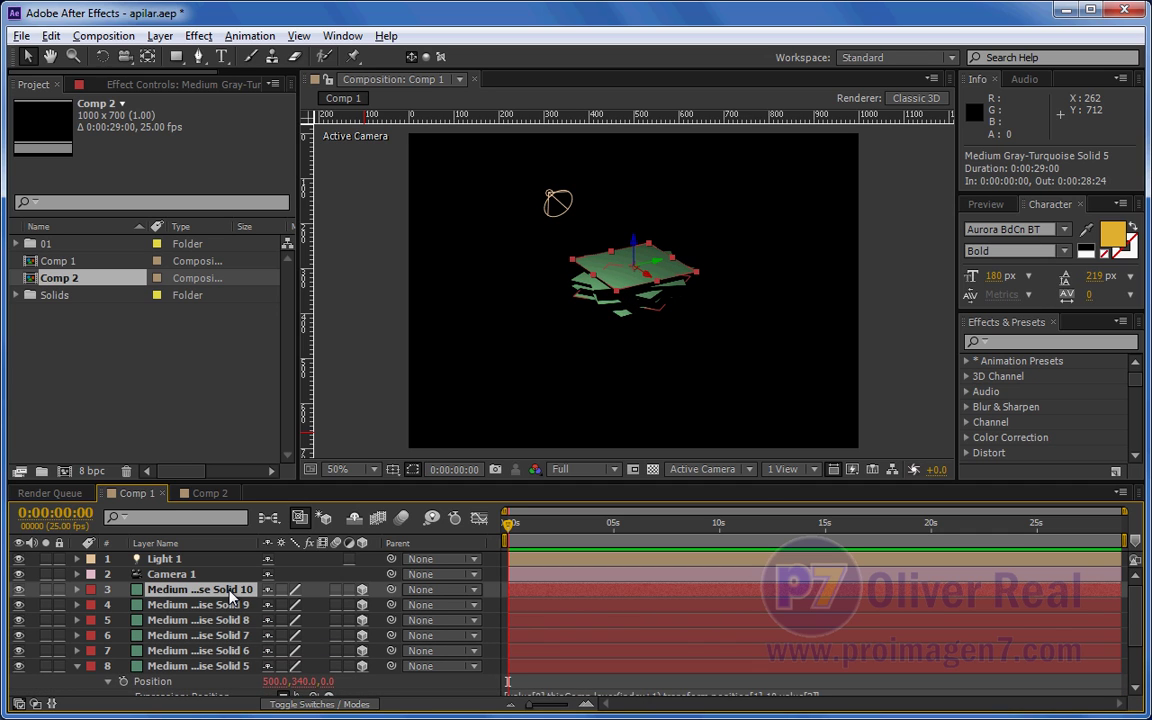
pyautogui.hotkey('ctrl', 'd')
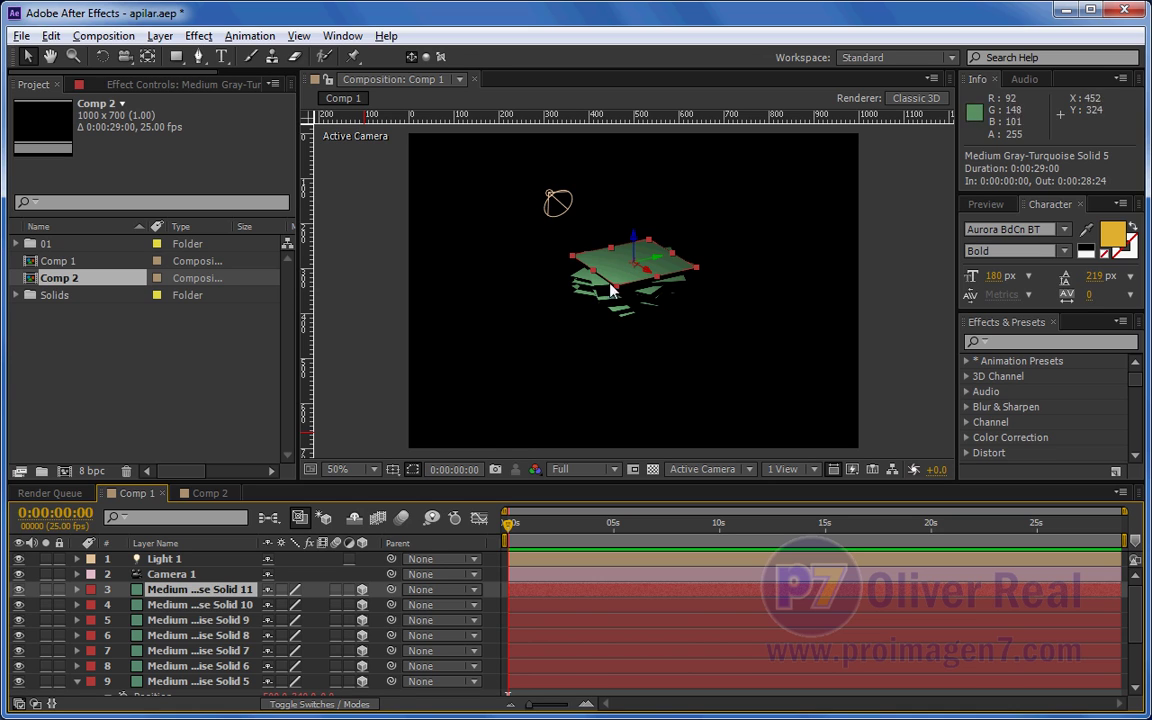
pyautogui.hotkey('ctrl', 'd')
pyautogui.hotkey('ctrl', 'd')
pyautogui.hotkey('ctrl', 'd')
pyautogui.hotkey('ctrl', 'd')
pyautogui.hotkey('ctrl', 'd')
pyautogui.hotkey('ctrl', 'd')
pyautogui.hotkey('ctrl', 'd')
pyautogui.hotkey('ctrl', 'd')
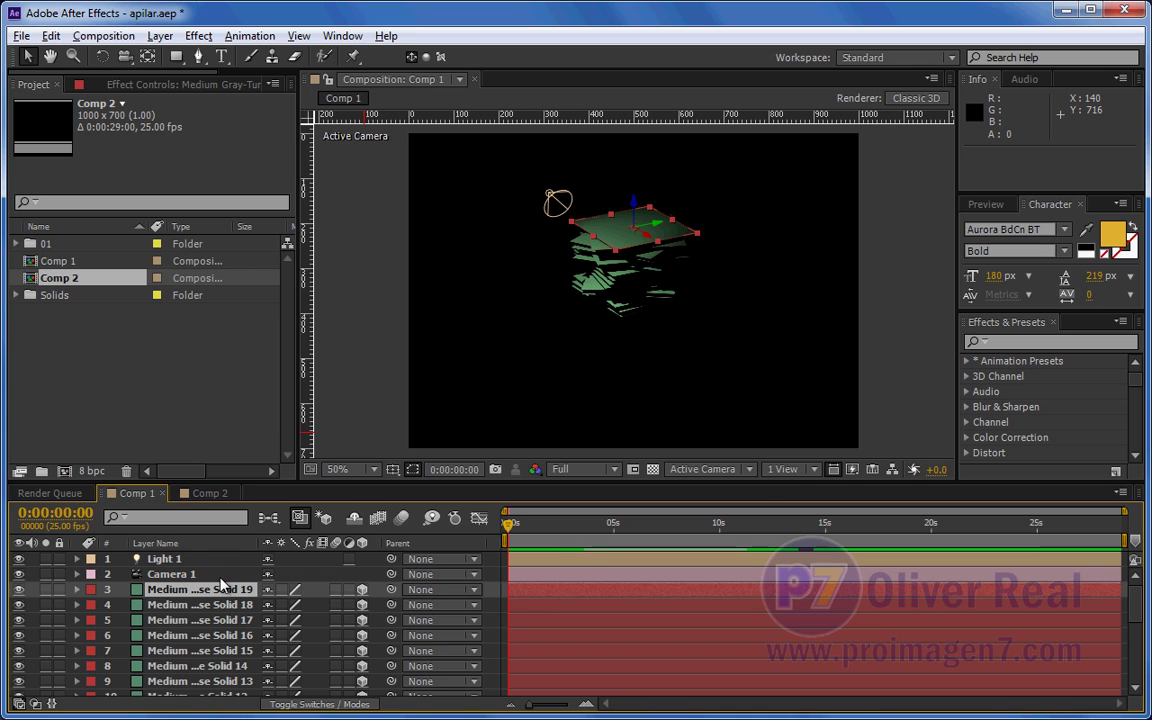
pyautogui.scroll(-4, 230, 610)
pyautogui.scroll(-3, 225, 605)
pyautogui.scroll(-2, 220, 598)
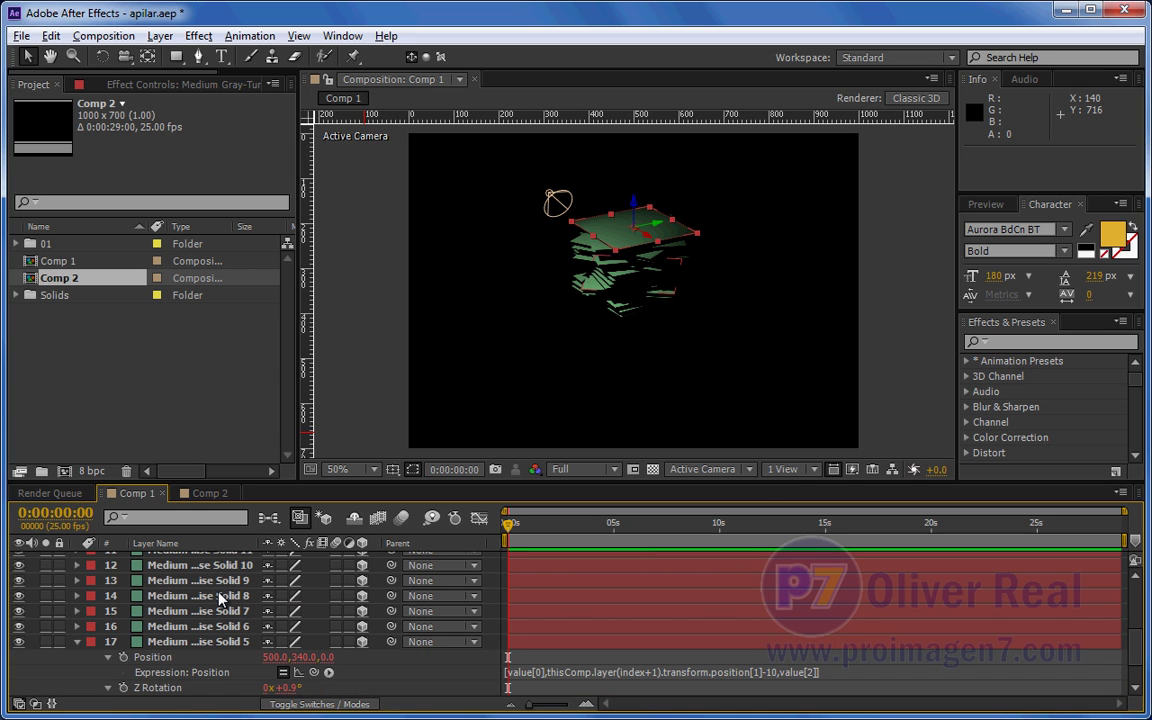
pyautogui.keyDown('shift'); pyautogui.click(208, 626); pyautogui.keyUp('shift')
pyautogui.press('Delete')
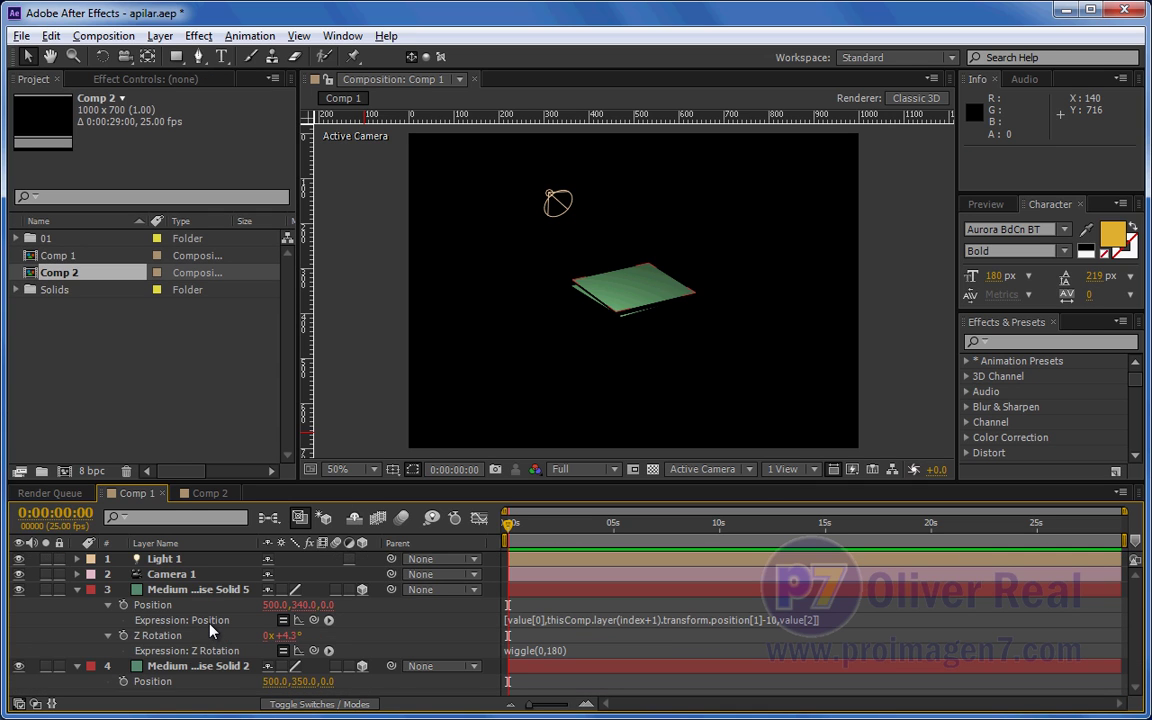
# Step: Back out of New Composition, then expand folder 01 and select _U6Y3994.jpg
pyautogui.click(104, 35)
pyautogui.click(121, 58)
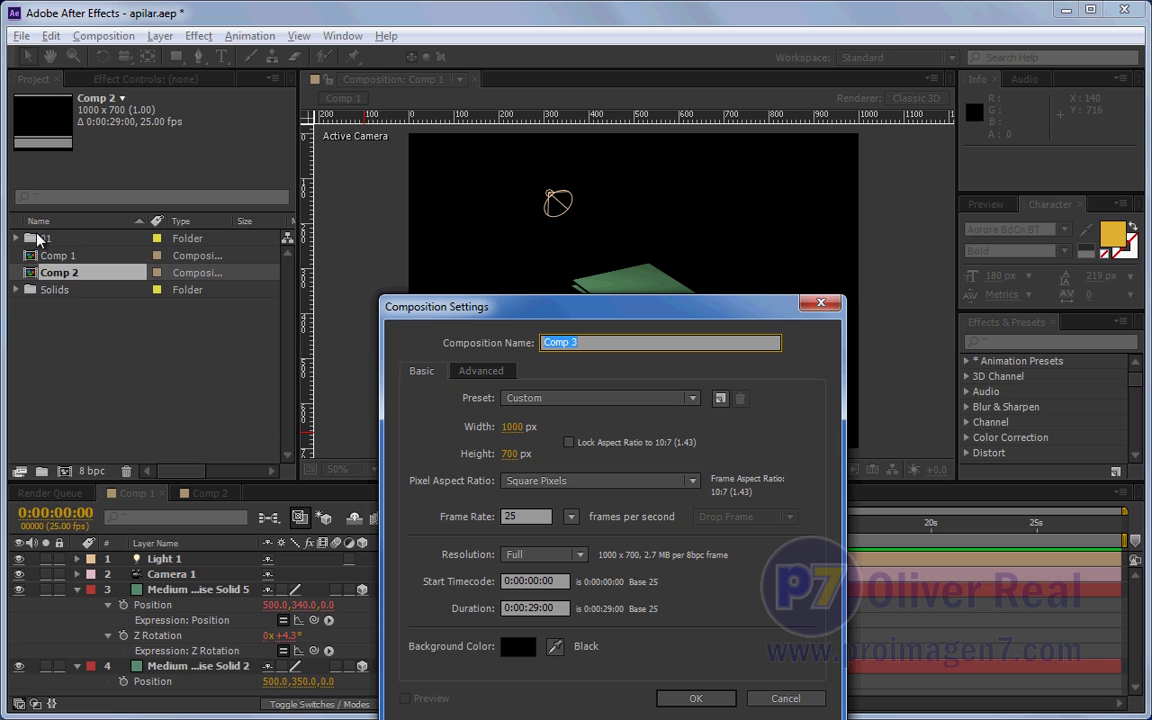
pyautogui.click(785, 699)
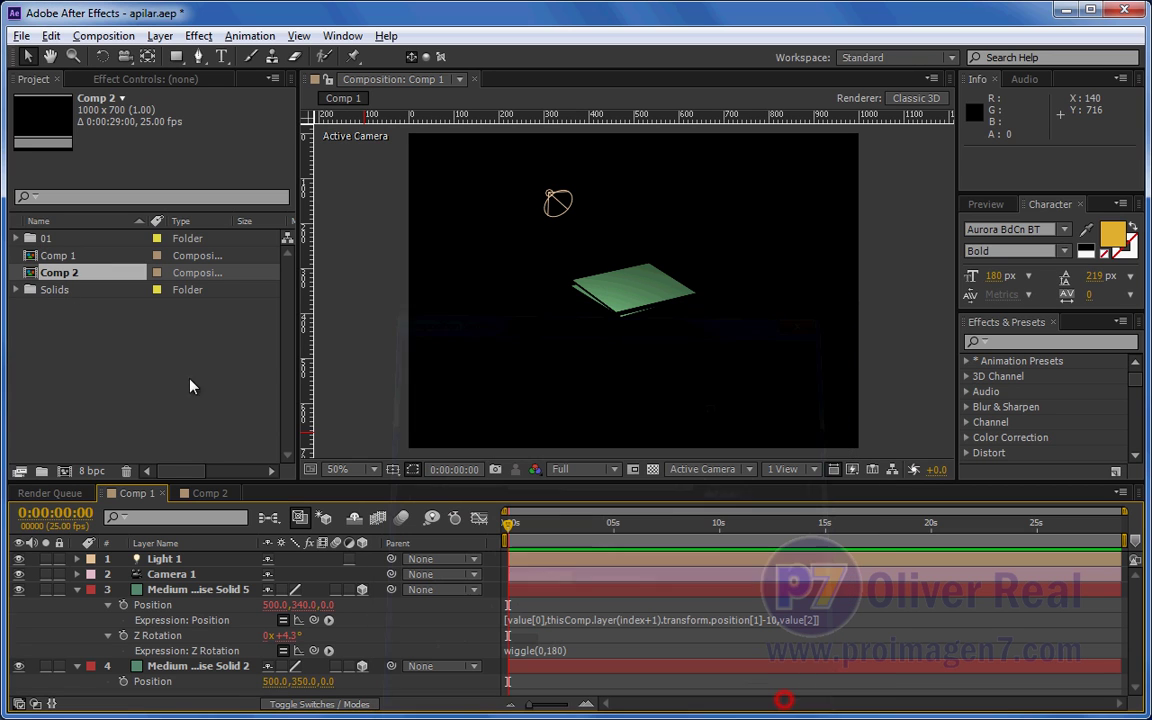
pyautogui.click(16, 238)
pyautogui.click(58, 256)
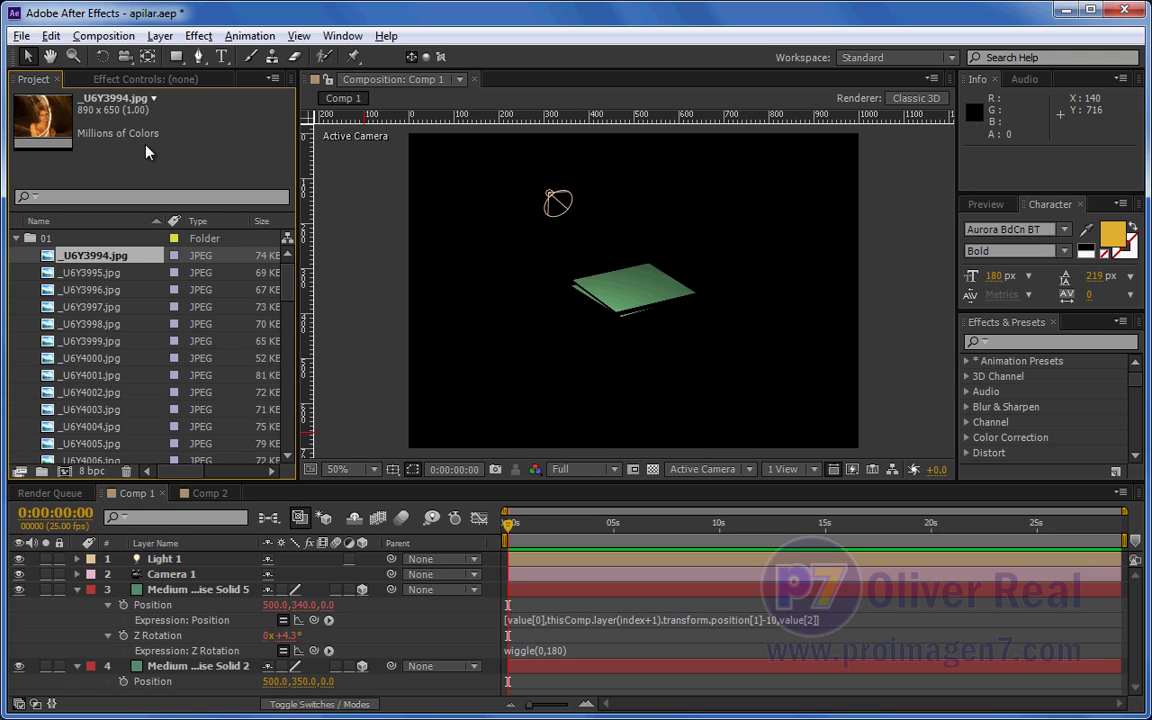
# Step: Make a new composition with Width 1200 and Height 800 and confirm it
pyautogui.click(103, 35)
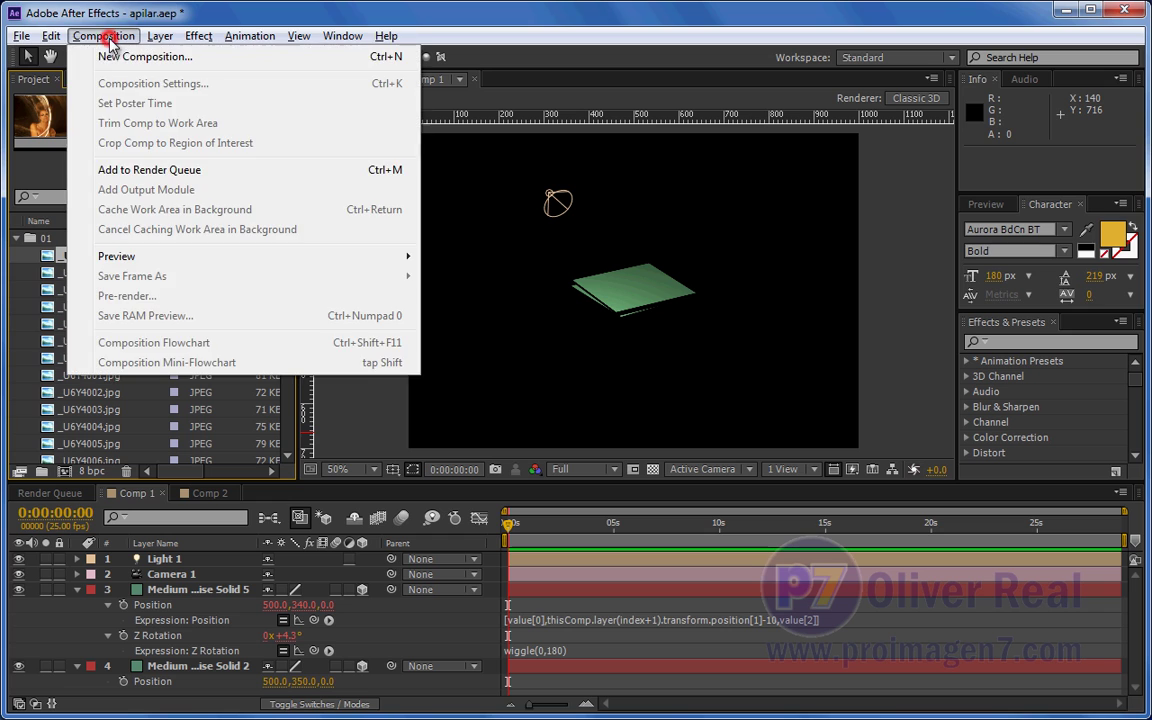
pyautogui.click(114, 57)
pyautogui.click(515, 426)
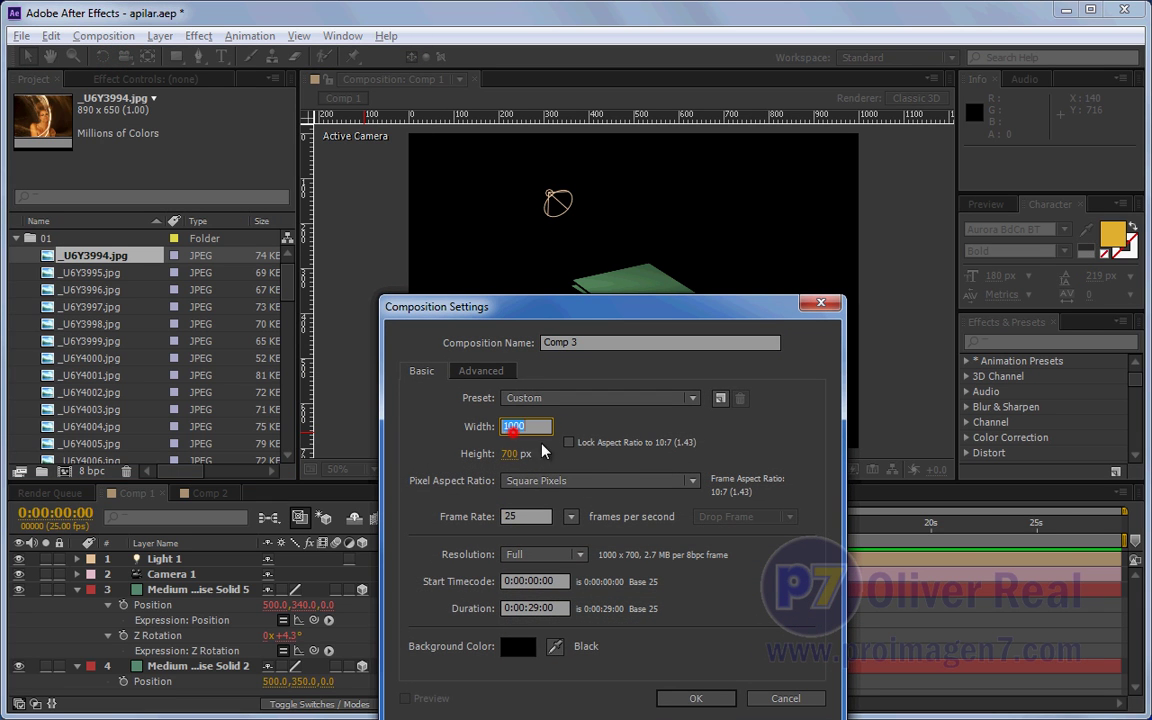
pyautogui.write('1200')
pyautogui.click(511, 453)
pyautogui.write('800')
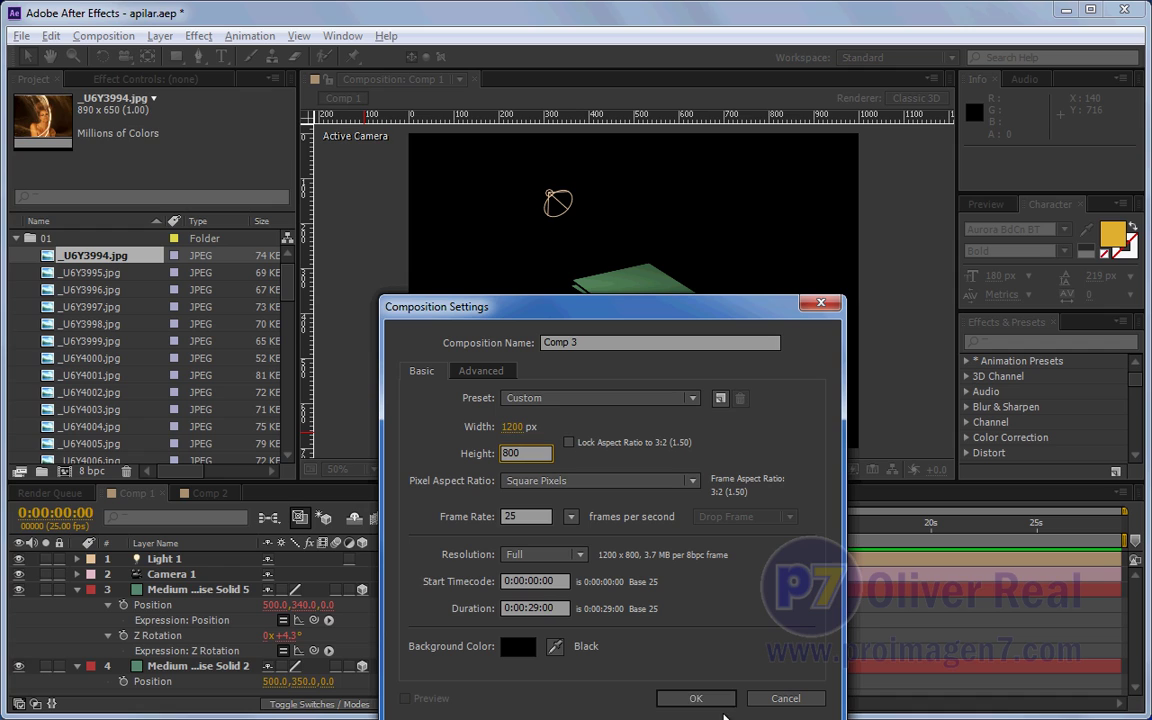
pyautogui.click(712, 699)
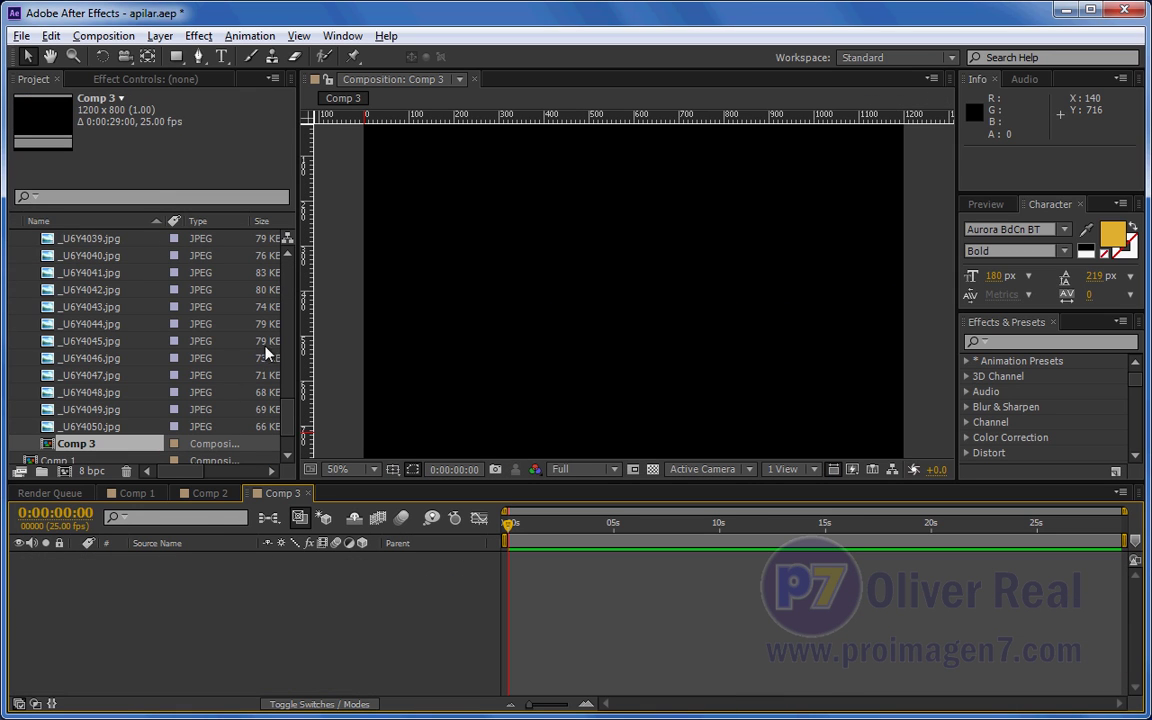
# Step: Add _U6Y3994.jpg to Comp 3 as a layer and make it 3D
pyautogui.moveTo(285, 410); pyautogui.dragTo(290, 240)
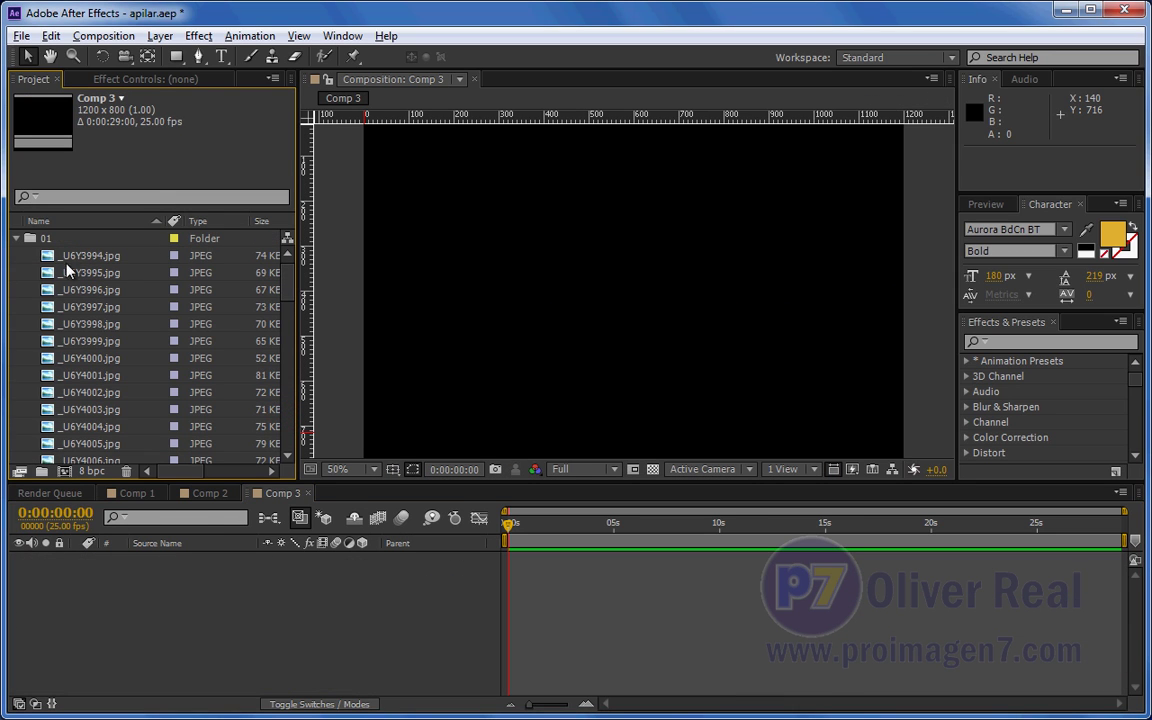
pyautogui.moveTo(45, 262); pyautogui.dragTo(213, 612)
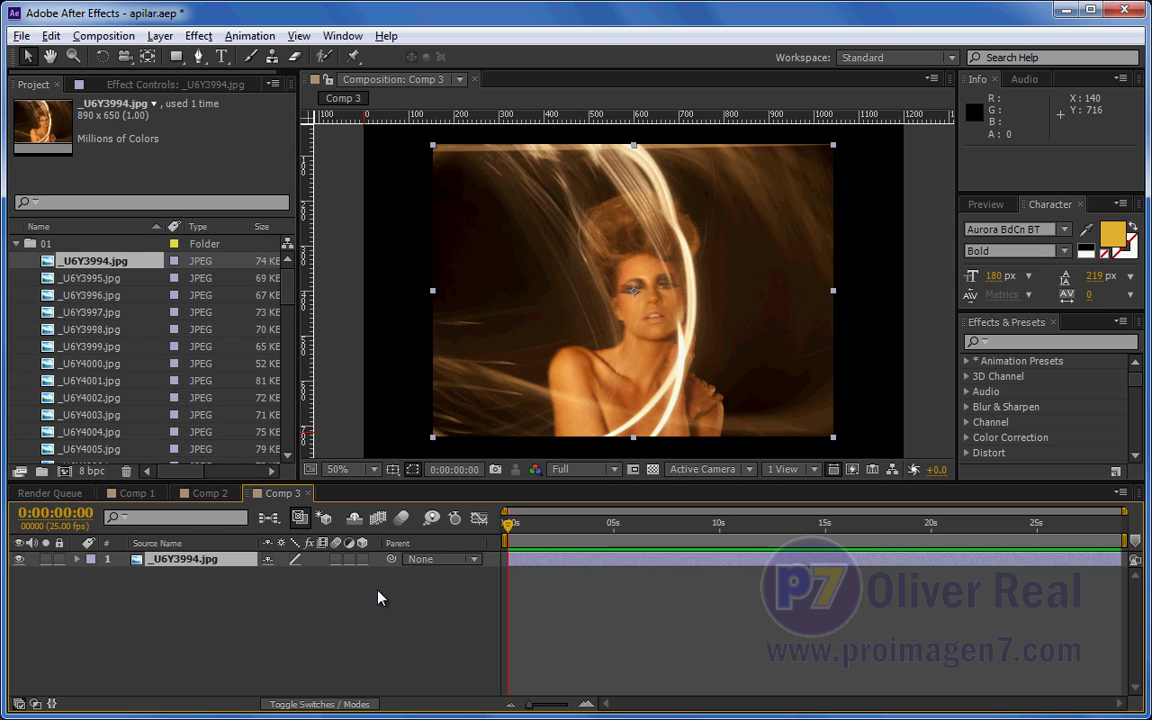
pyautogui.click(362, 560)
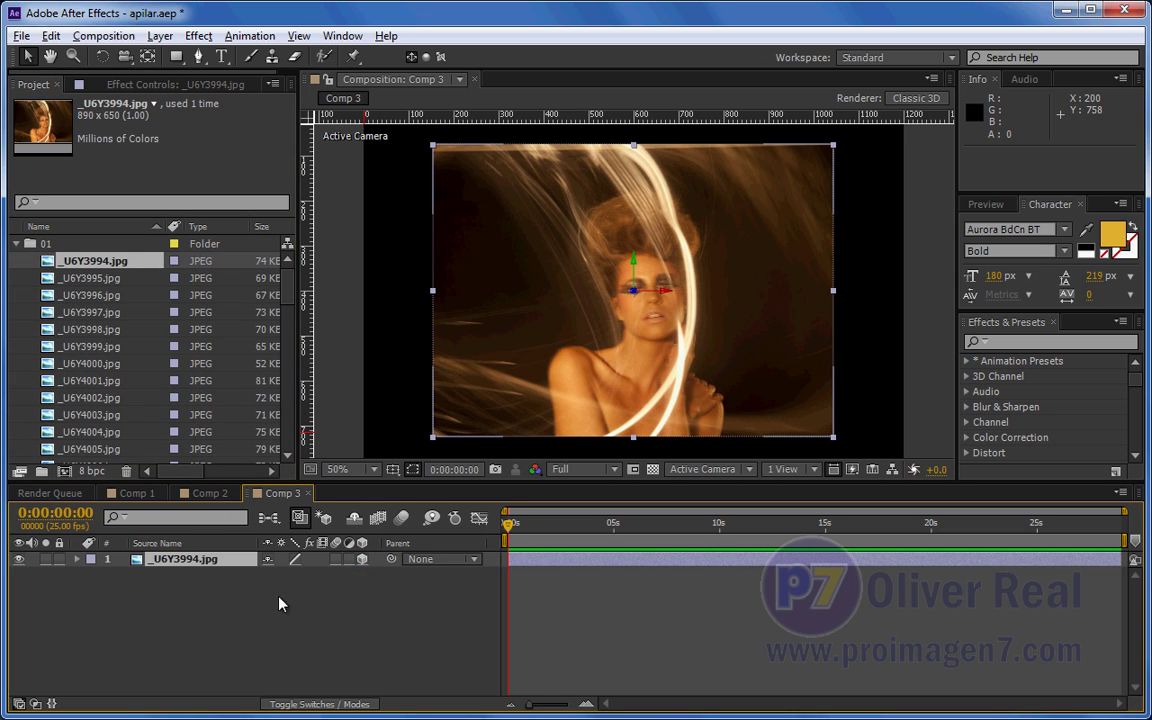
# Step: Set the photo layer's X Rotation to -90° so it appears as a thin line
pyautogui.click(221, 560)
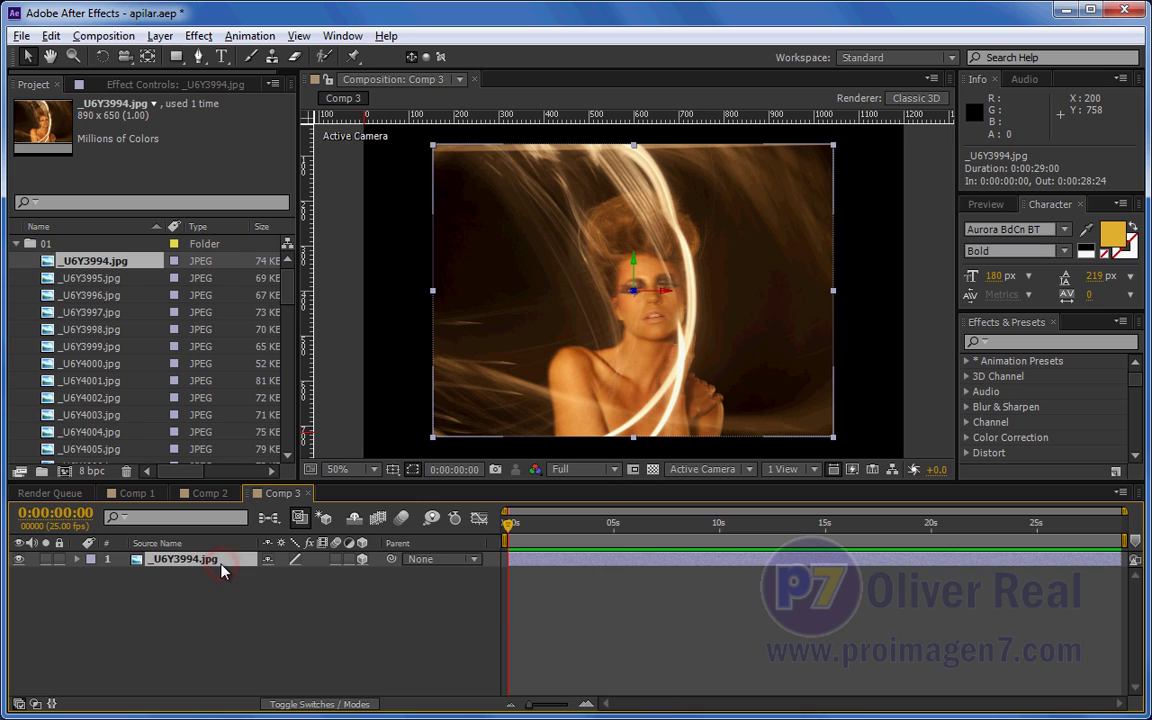
pyautogui.press('r')
pyautogui.moveTo(290, 590); pyautogui.dragTo(270, 593)
pyautogui.click(288, 590)
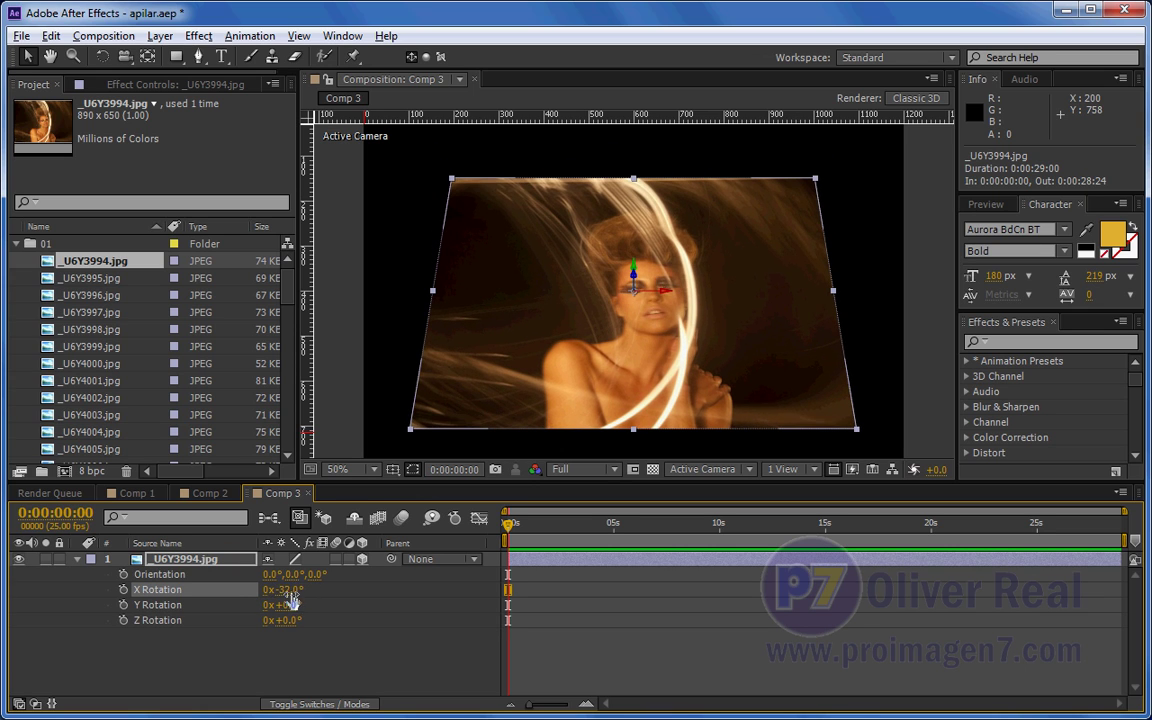
pyautogui.write('-90')
pyautogui.click(410, 668)
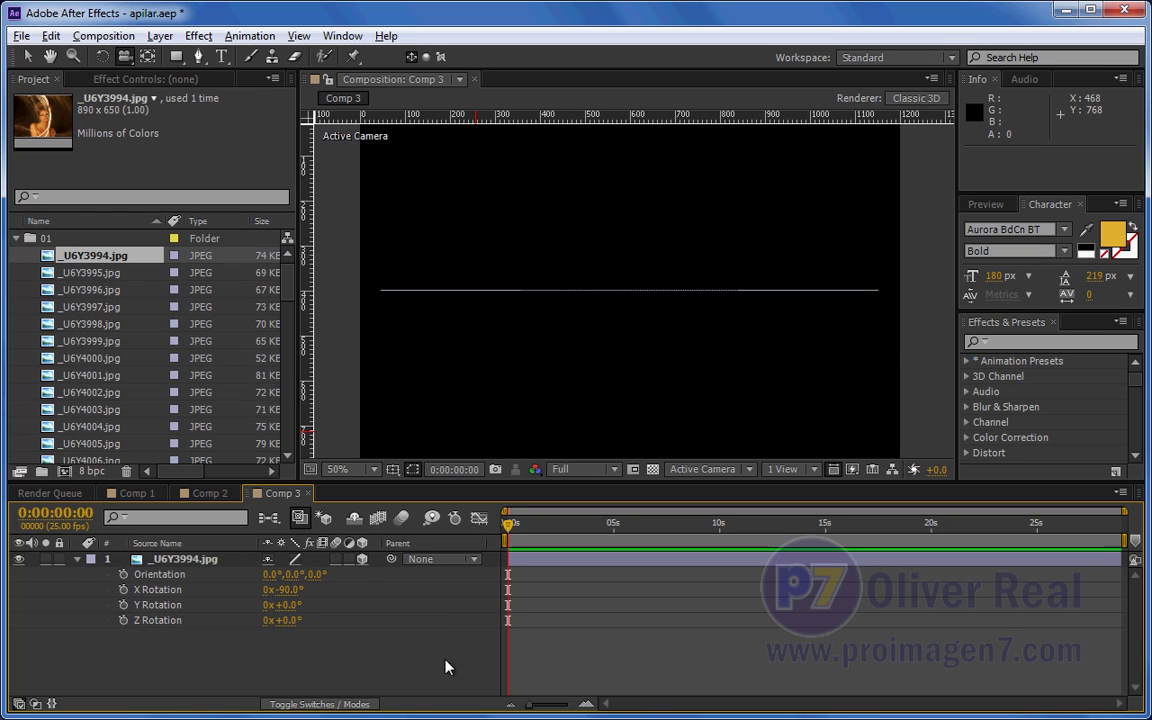
# Step: Create Camera 1 in Comp 3 using the 80mm lens preset
pyautogui.rightClick(357, 656)
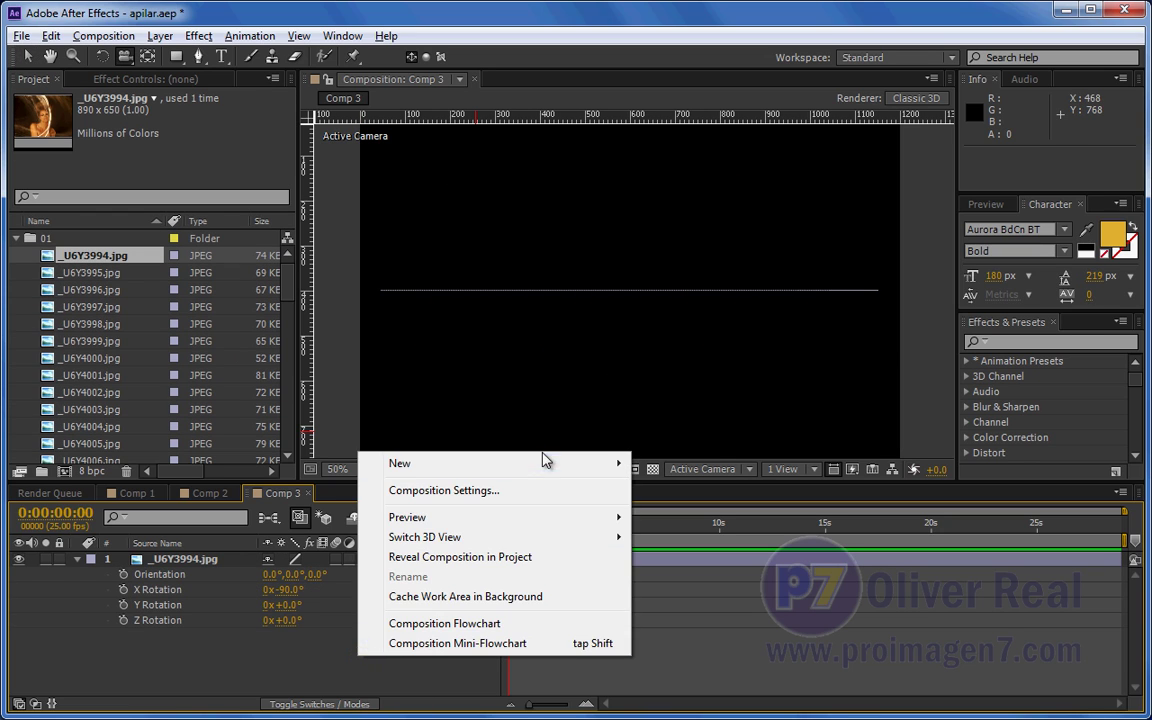
pyautogui.moveTo(548, 466)
pyautogui.click(711, 552)
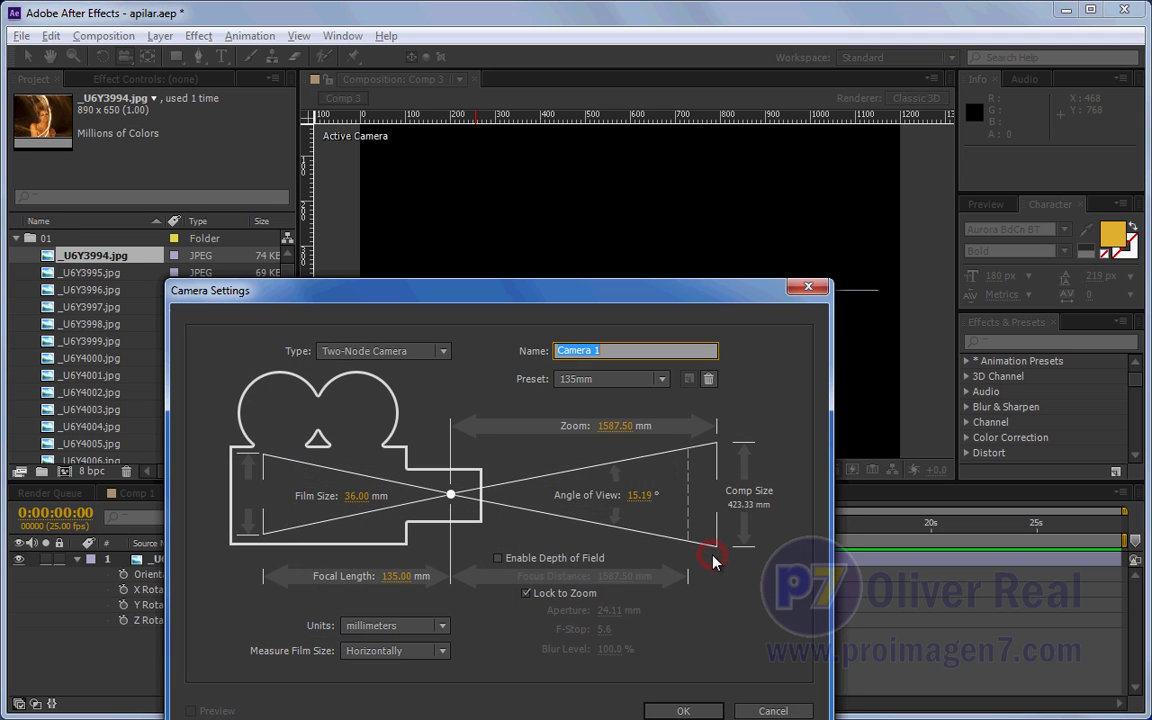
pyautogui.click(660, 379)
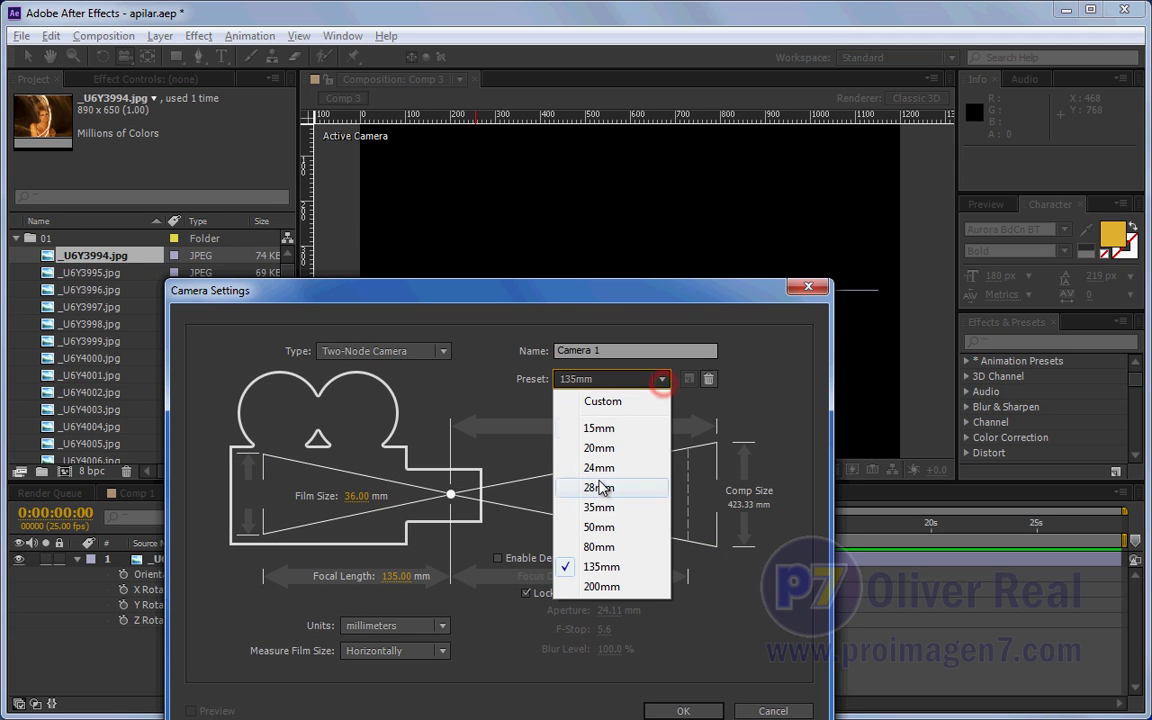
pyautogui.click(599, 547)
pyautogui.click(683, 710)
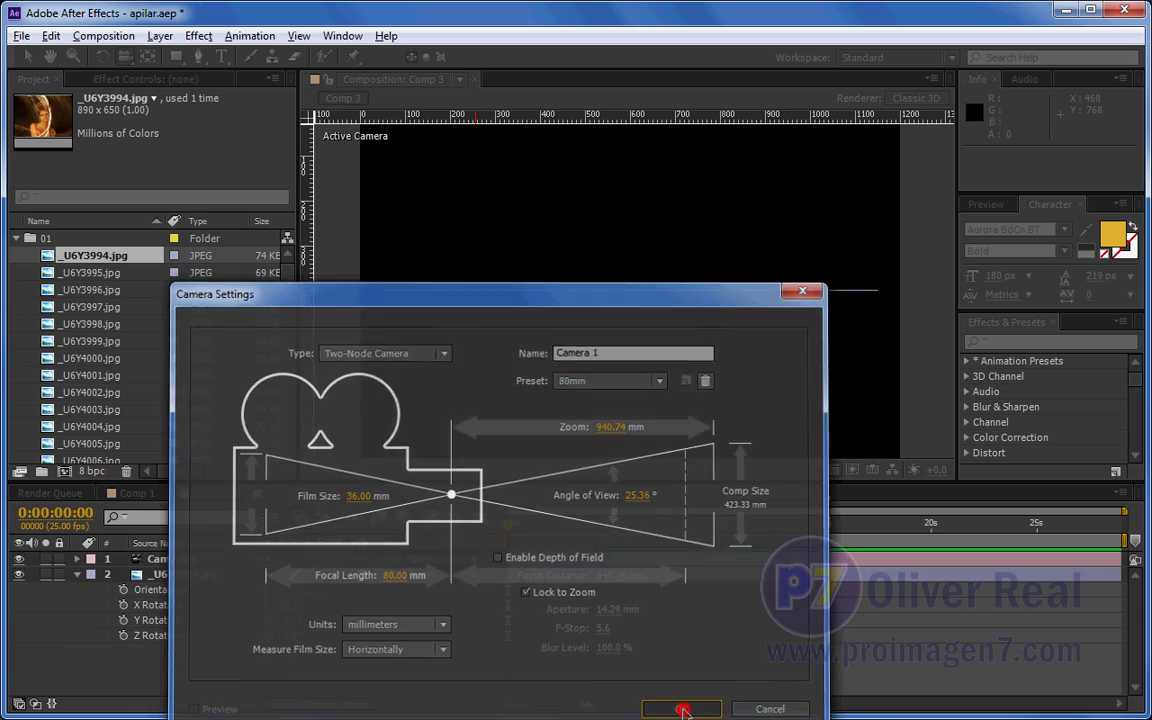
# Step: Orbit the camera so the flat photo appears as a tilted plane from above
pyautogui.moveTo(664, 322)
pyautogui.mouseDown()
pyautogui.moveTo(650, 387)
pyautogui.moveTo(645, 341)
pyautogui.mouseUp()
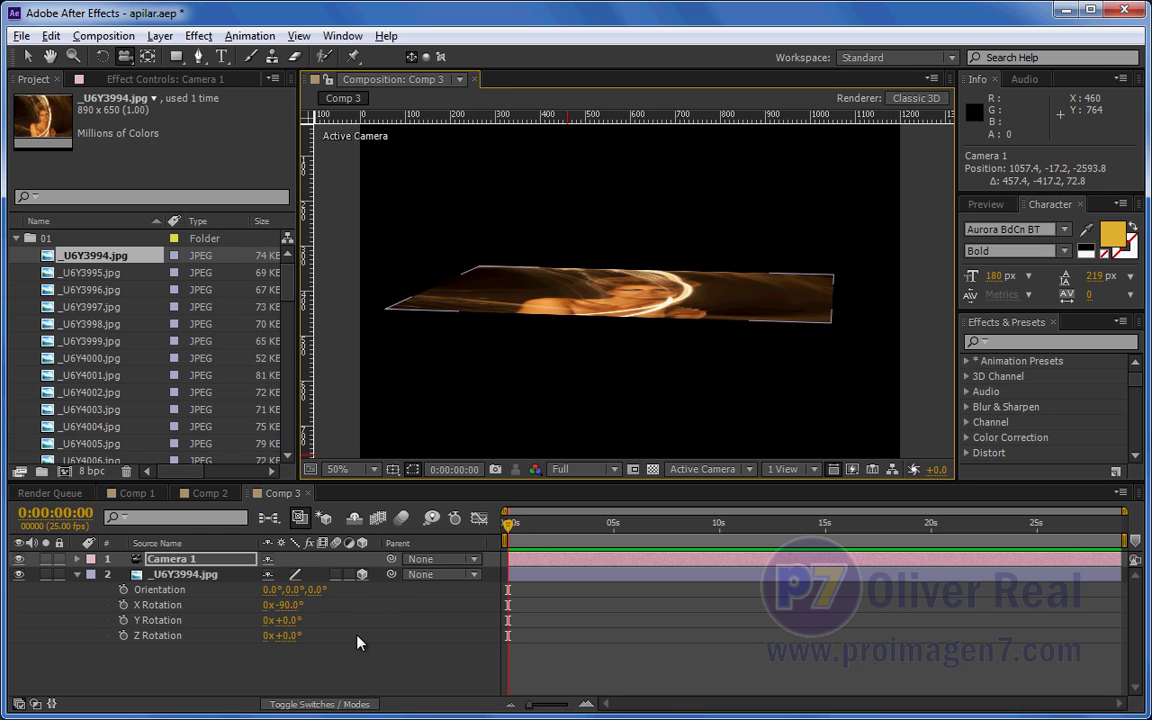
pyautogui.click(187, 576)
pyautogui.click(77, 574)
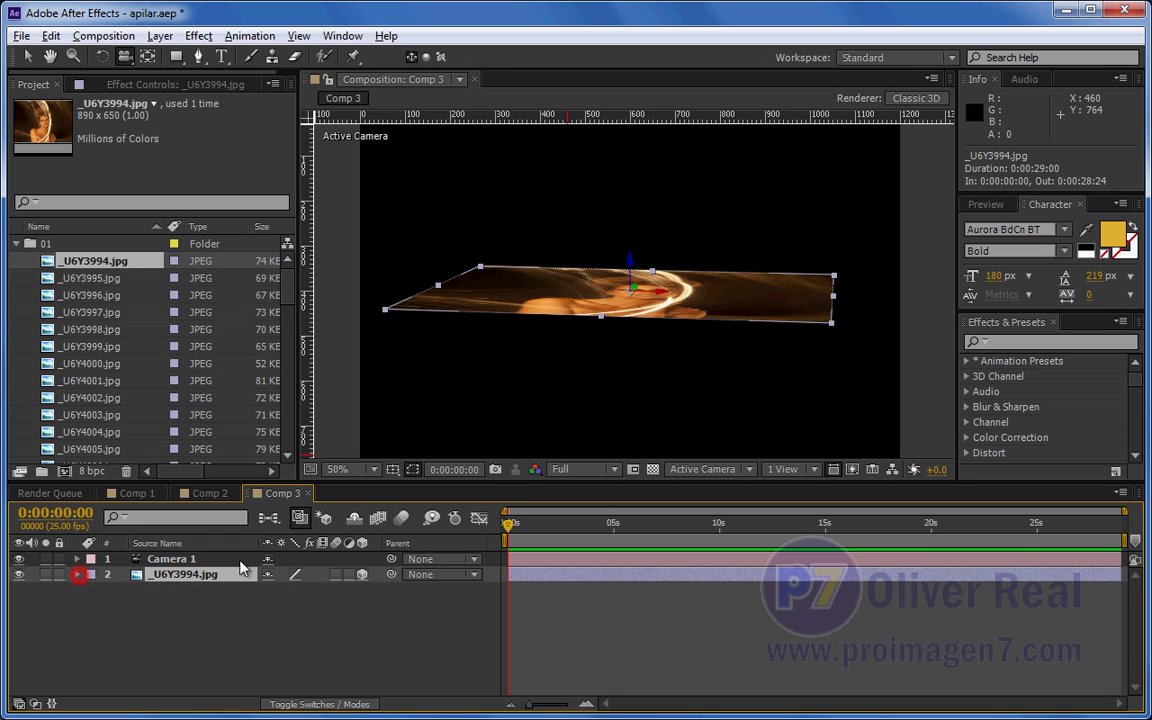
pyautogui.moveTo(683, 319); pyautogui.dragTo(681, 327)
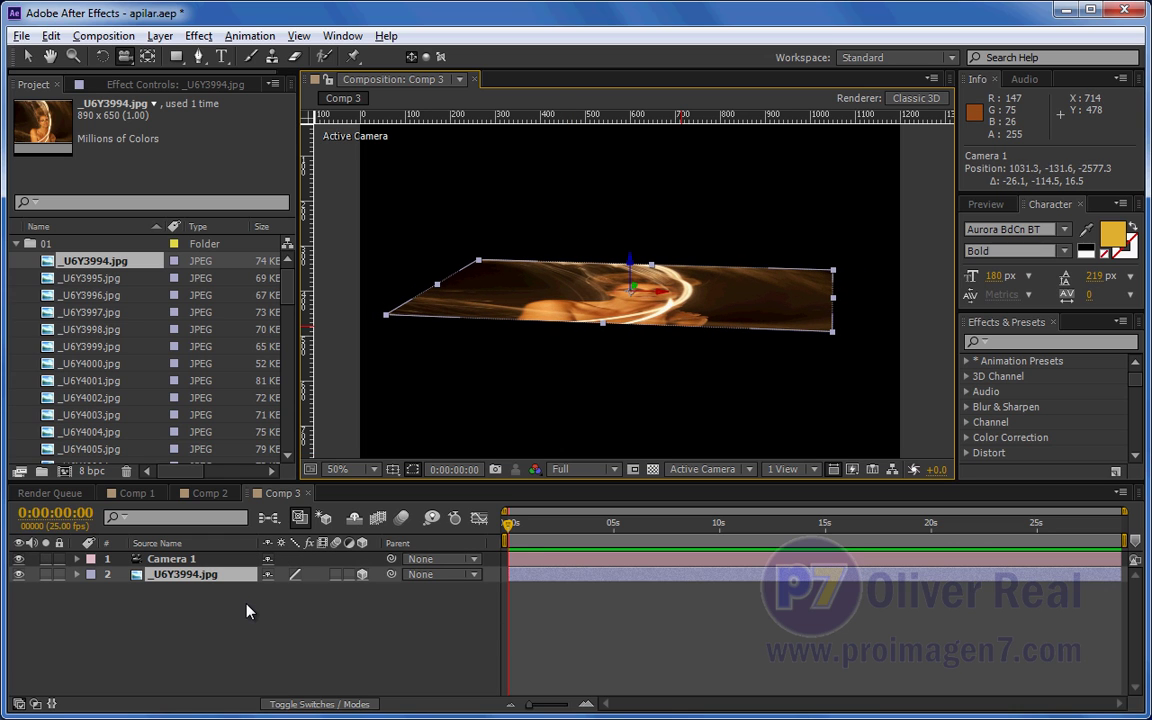
pyautogui.click(138, 493)
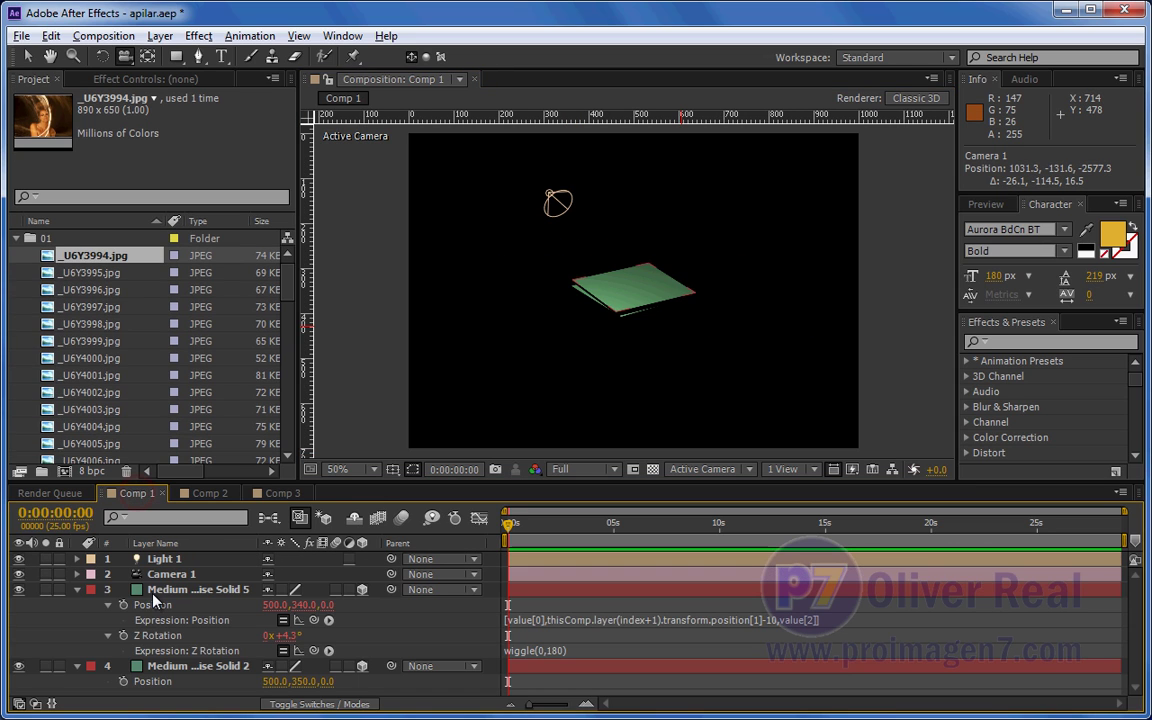
pyautogui.click(262, 493)
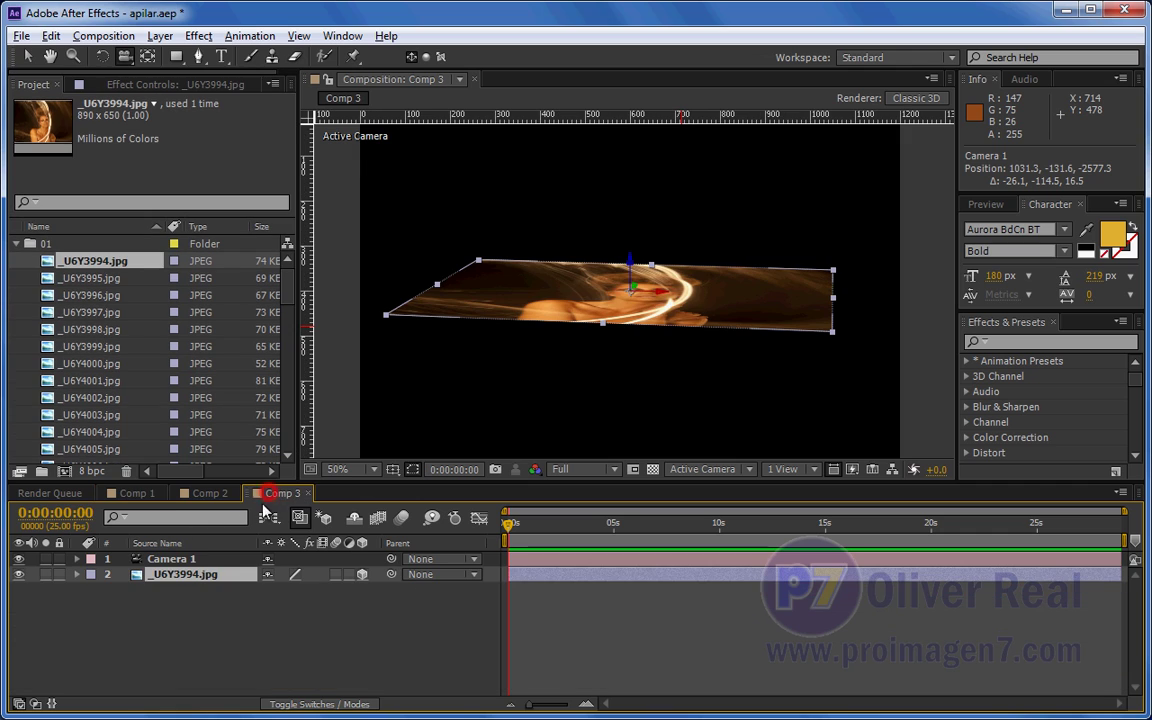
pyautogui.click(202, 577)
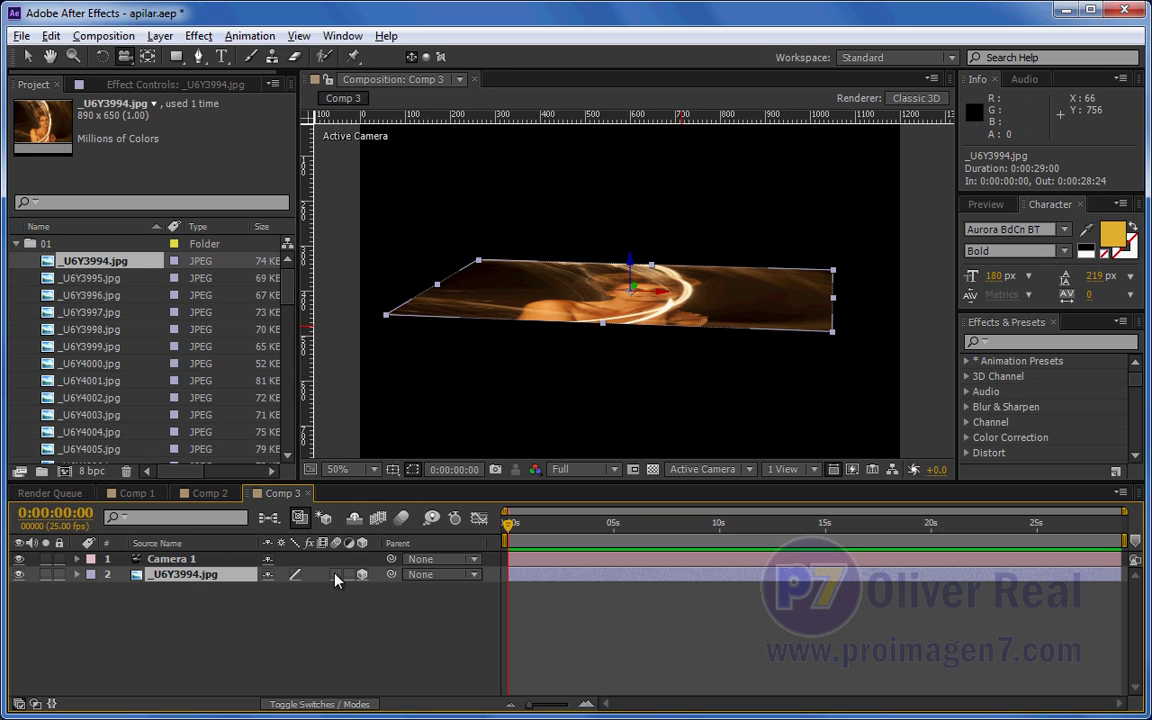
# Step: Duplicate the photo layer and start a Position expression on layer 2 with value[0]
pyautogui.click(213, 583)
pyautogui.hotkey('ctrl', 'd')
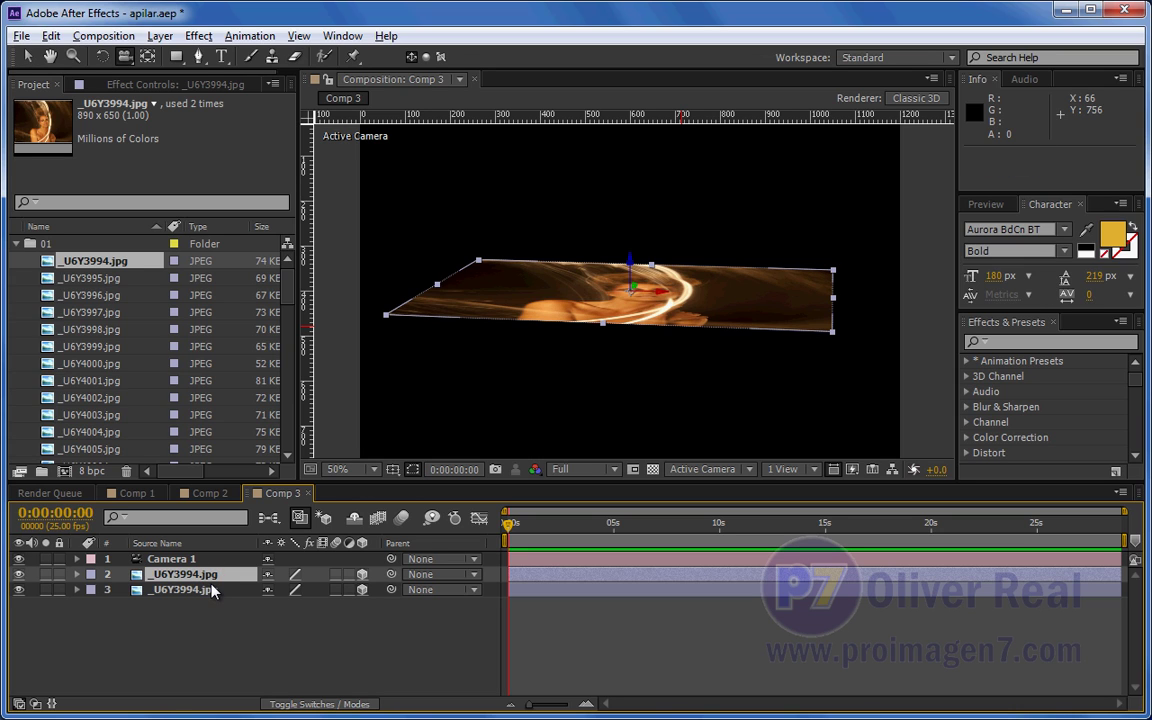
pyautogui.click(206, 576)
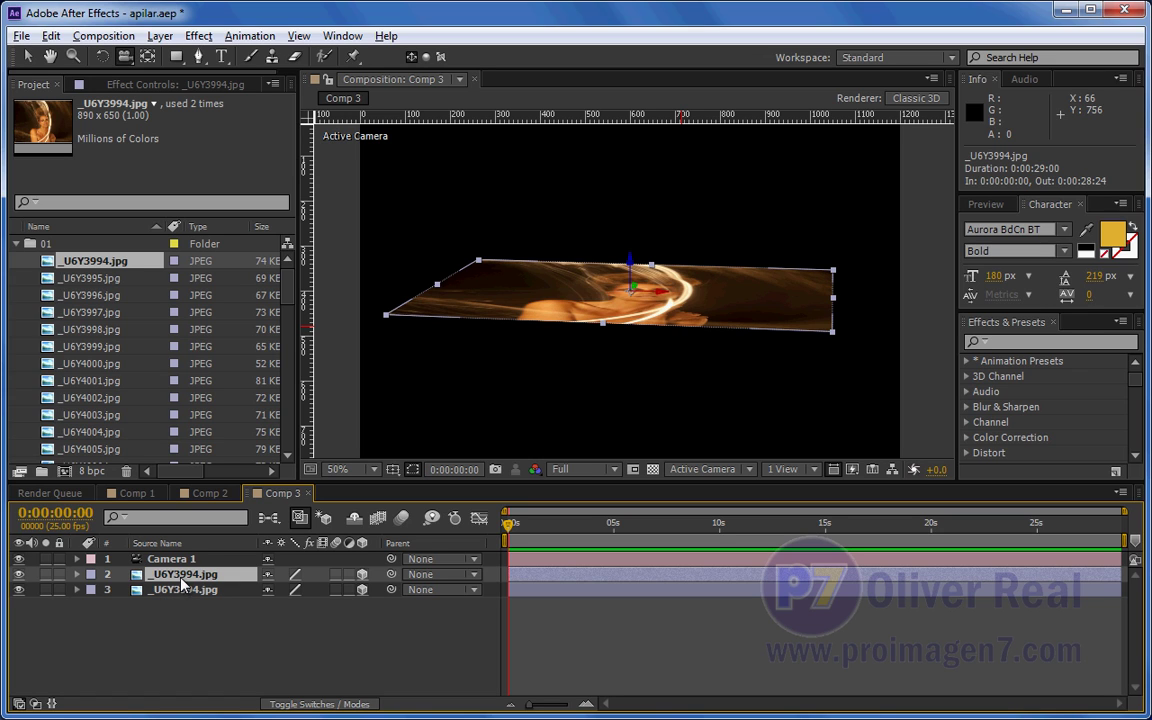
pyautogui.press('p')
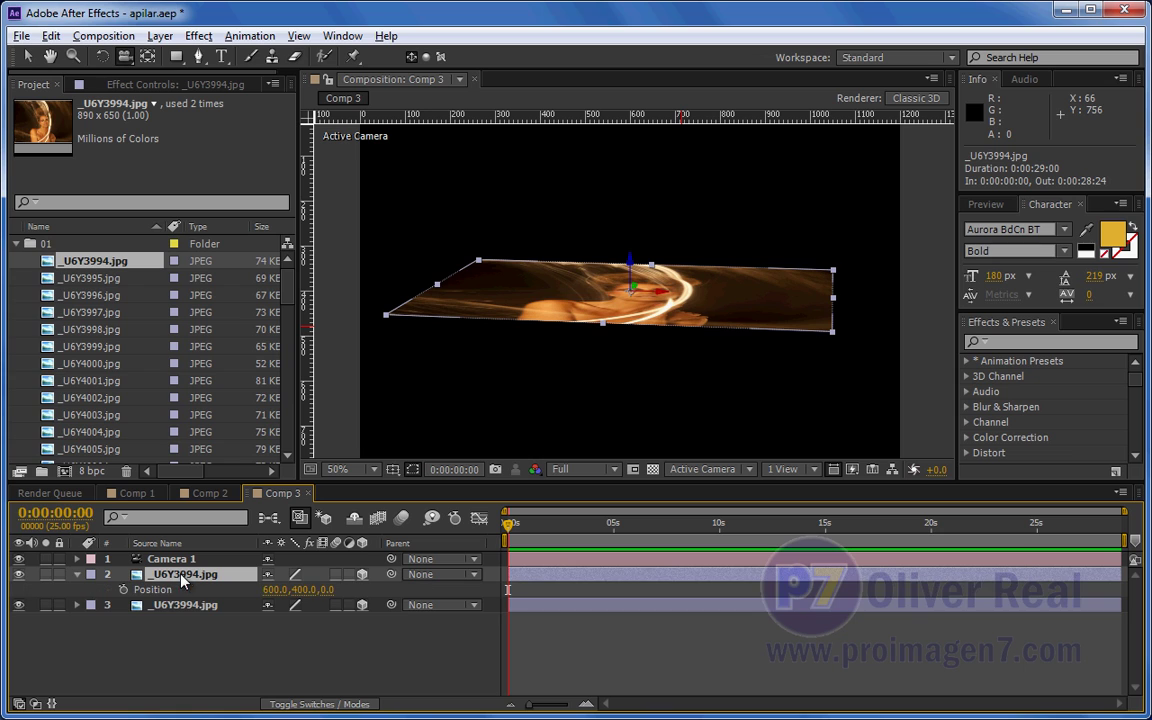
pyautogui.keyDown('alt'); pyautogui.click(123, 589); pyautogui.keyUp('alt')
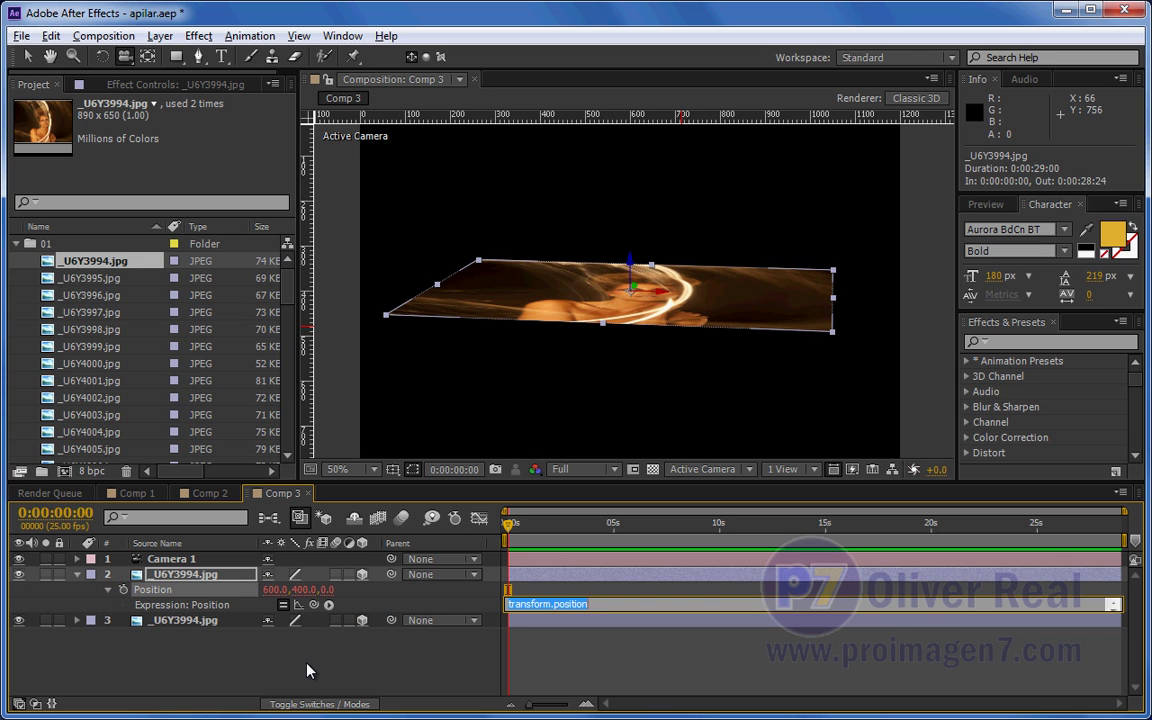
pyautogui.press('BackSpace')
pyautogui.write('value[0],')
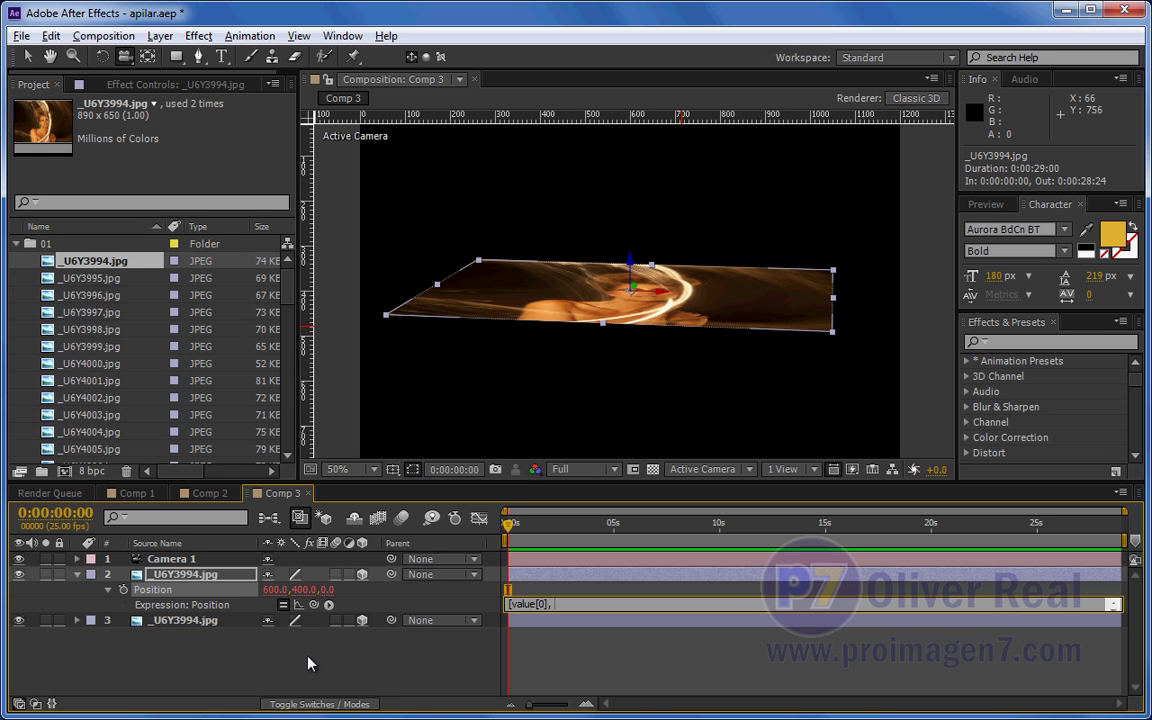
pyautogui.click(150, 620)
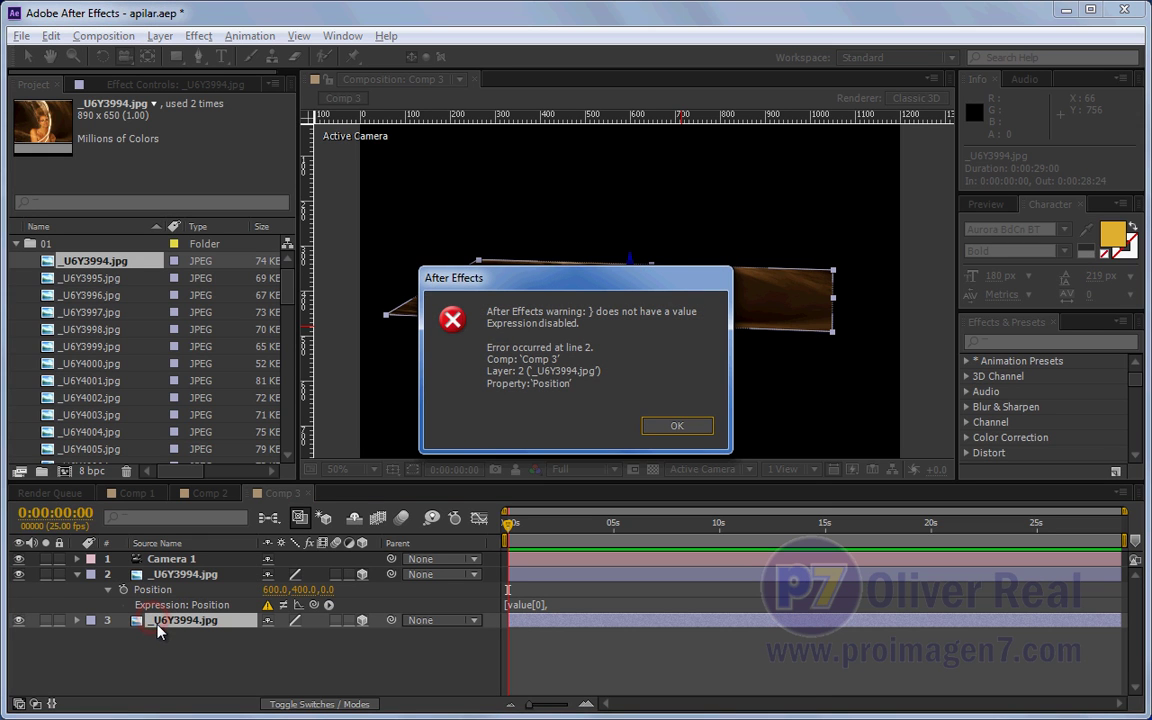
pyautogui.click(683, 425)
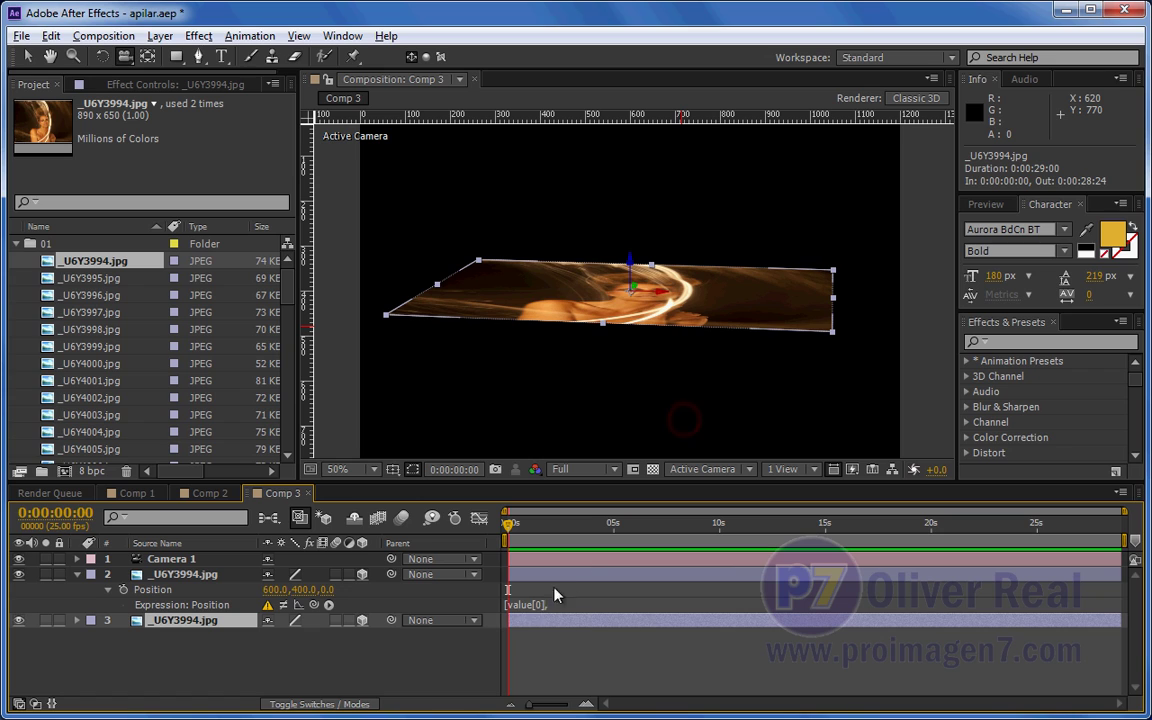
# Step: Link the expression's Y to layer 3's Position and end it with value[2]
pyautogui.click(177, 622)
pyautogui.press('p')
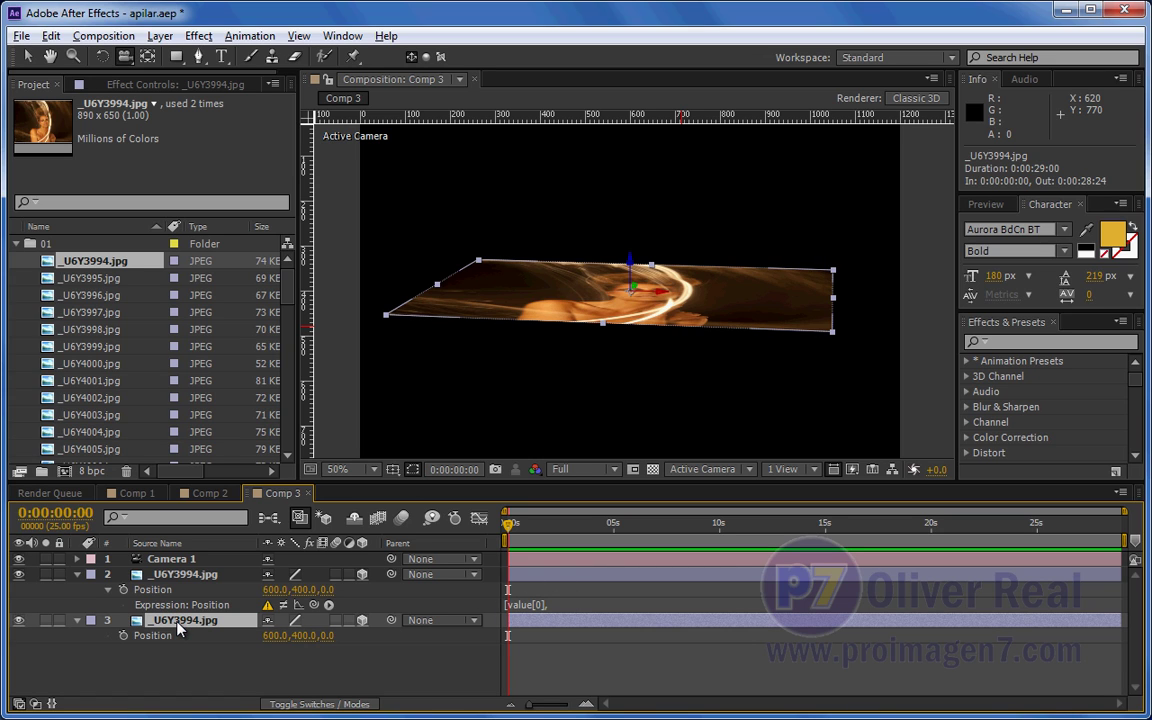
pyautogui.click(558, 604)
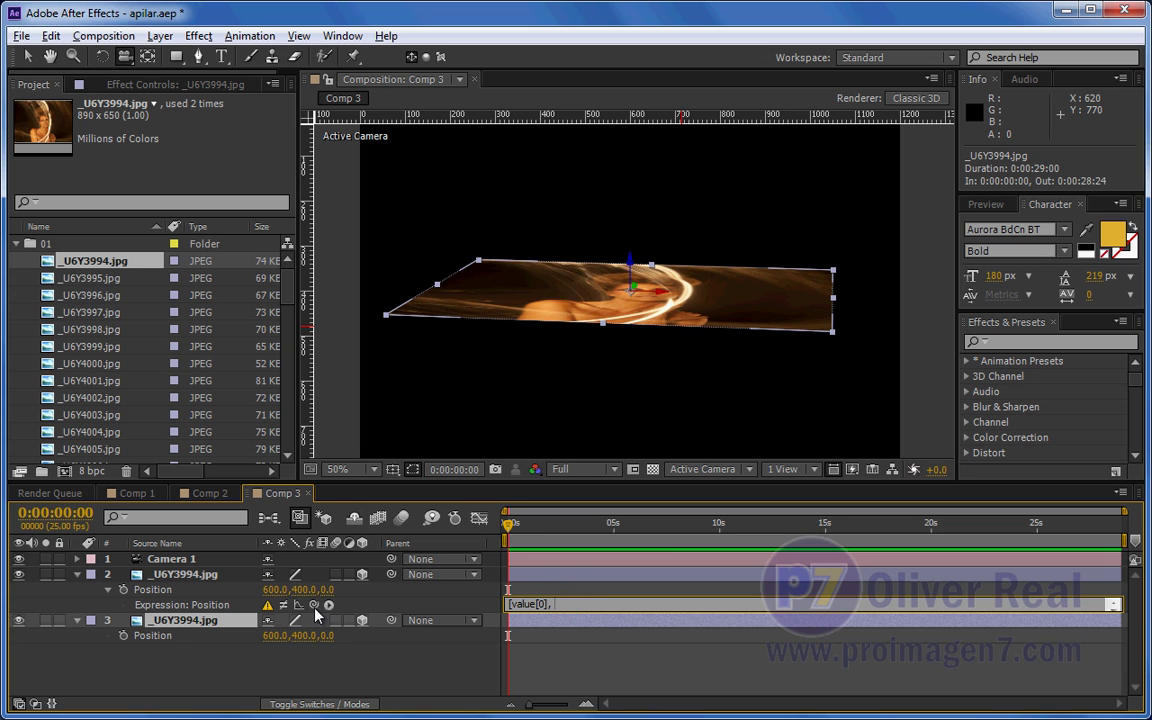
pyautogui.moveTo(313, 604); pyautogui.dragTo(300, 637)
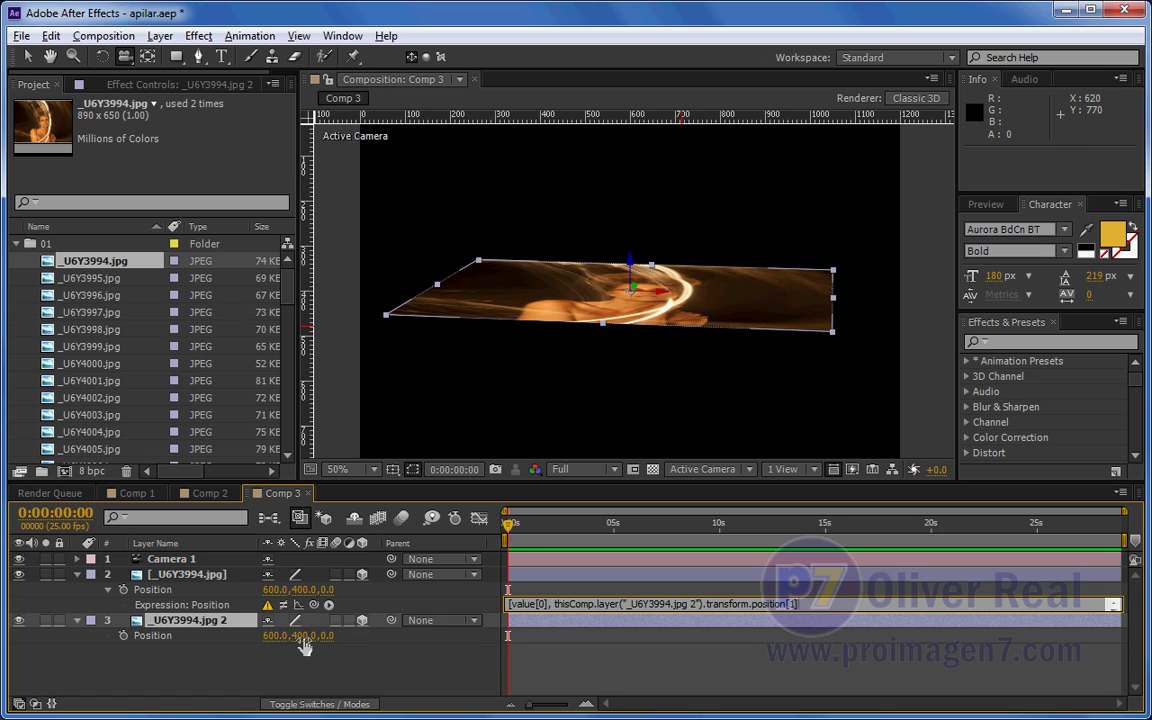
pyautogui.write(', value[2]')
pyautogui.click(838, 661)
# Step: Replace the hard-coded layer name with thisComp.layer(index+1) in the Position expression
pyautogui.click(720, 622)
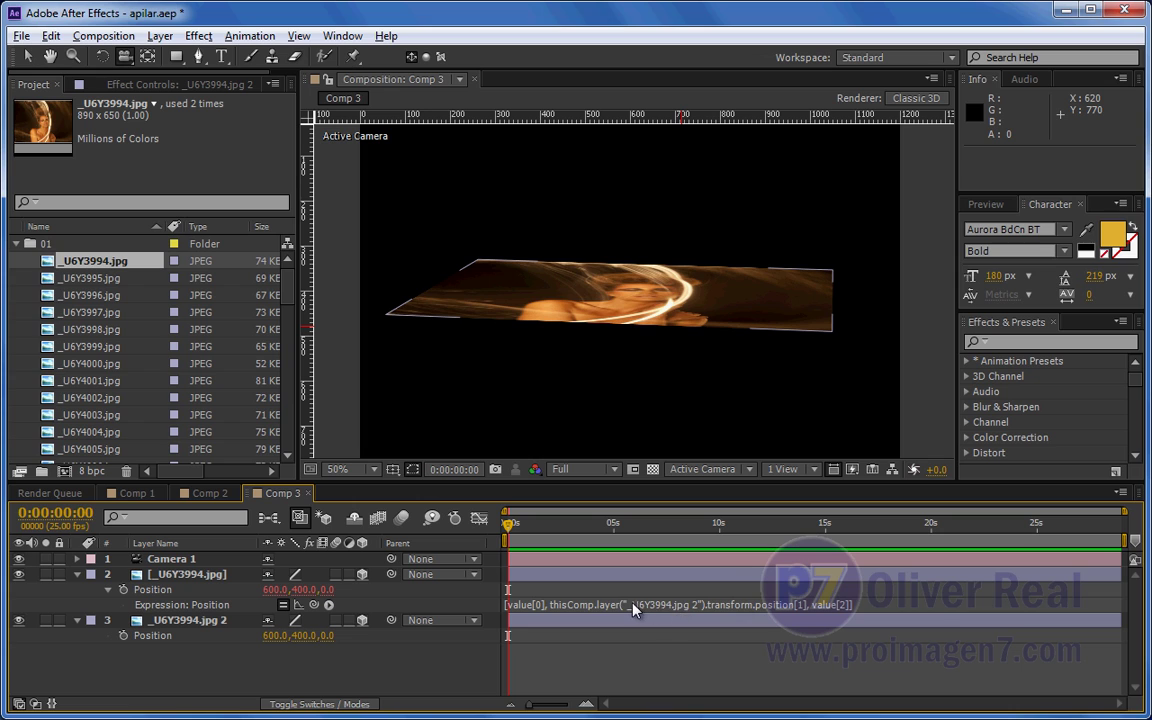
pyautogui.click(626, 607)
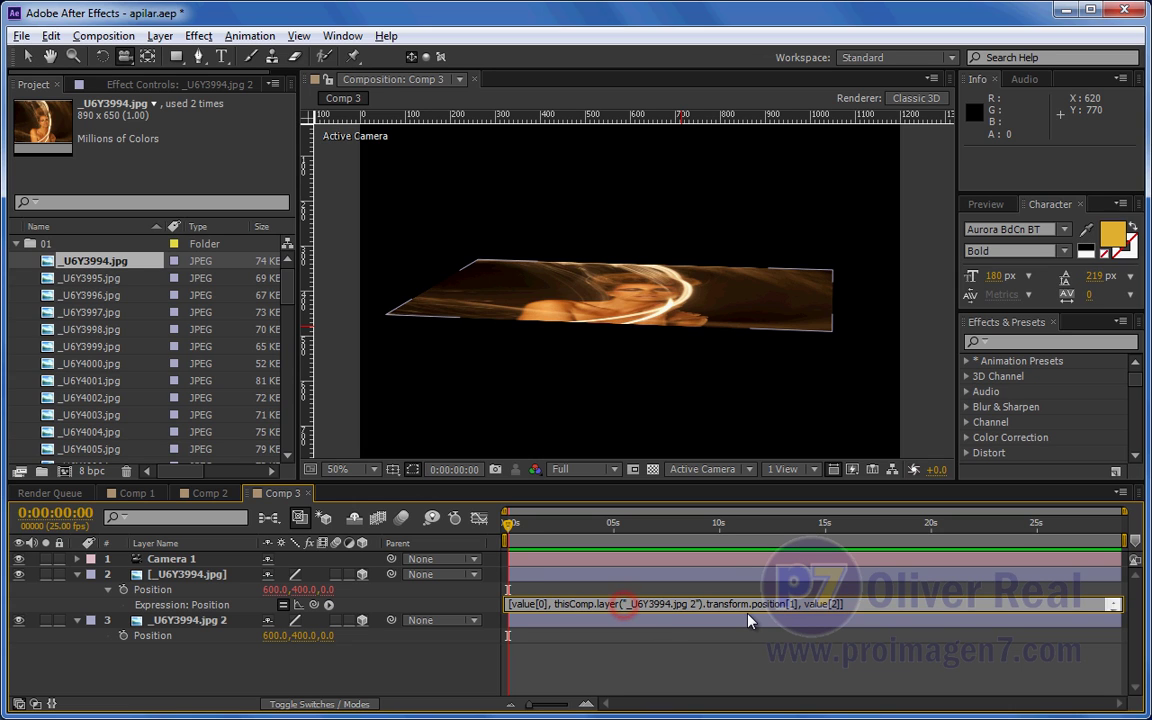
pyautogui.press('BackSpace')
pyautogui.press('BackSpace')
pyautogui.press('BackSpace')
pyautogui.press('BackSpace')
pyautogui.press('BackSpace')
pyautogui.press('BackSpace')
pyautogui.press('Delete')
pyautogui.press('Delete')
pyautogui.press('Delete')
pyautogui.press('Delete')
pyautogui.press('Delete')
pyautogui.press('Delete')
pyautogui.press('Delete')
pyautogui.press('Delete')
pyautogui.press('Delete')
pyautogui.write('i')
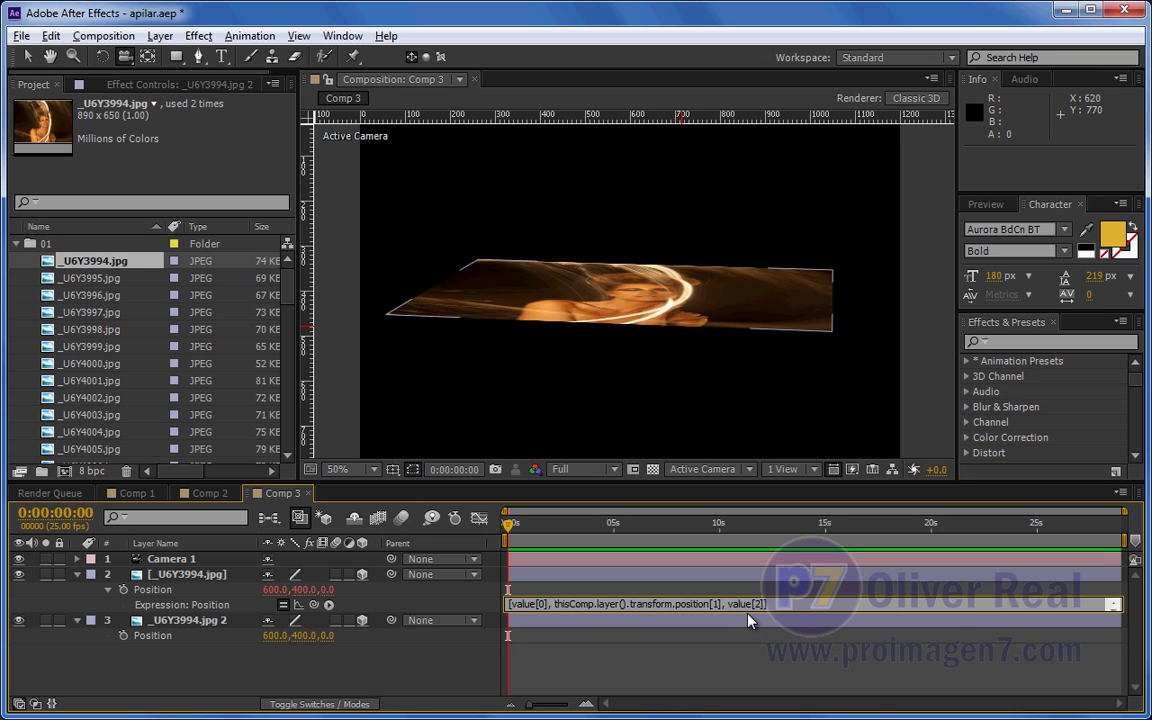
pyautogui.write('ndex)')
pyautogui.write('+1')
pyautogui.click(679, 497)
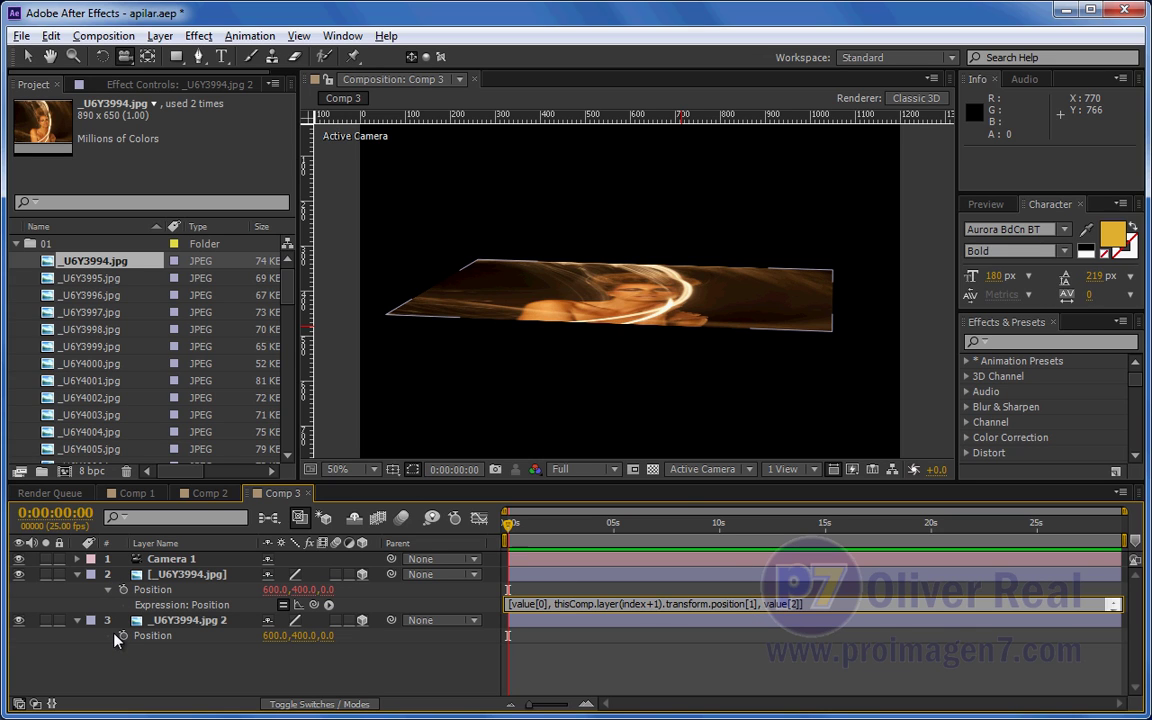
# Step: Append -10 to the Position expression so the copy sits 10 pixels higher
pyautogui.write('-10')
pyautogui.click(679, 666)
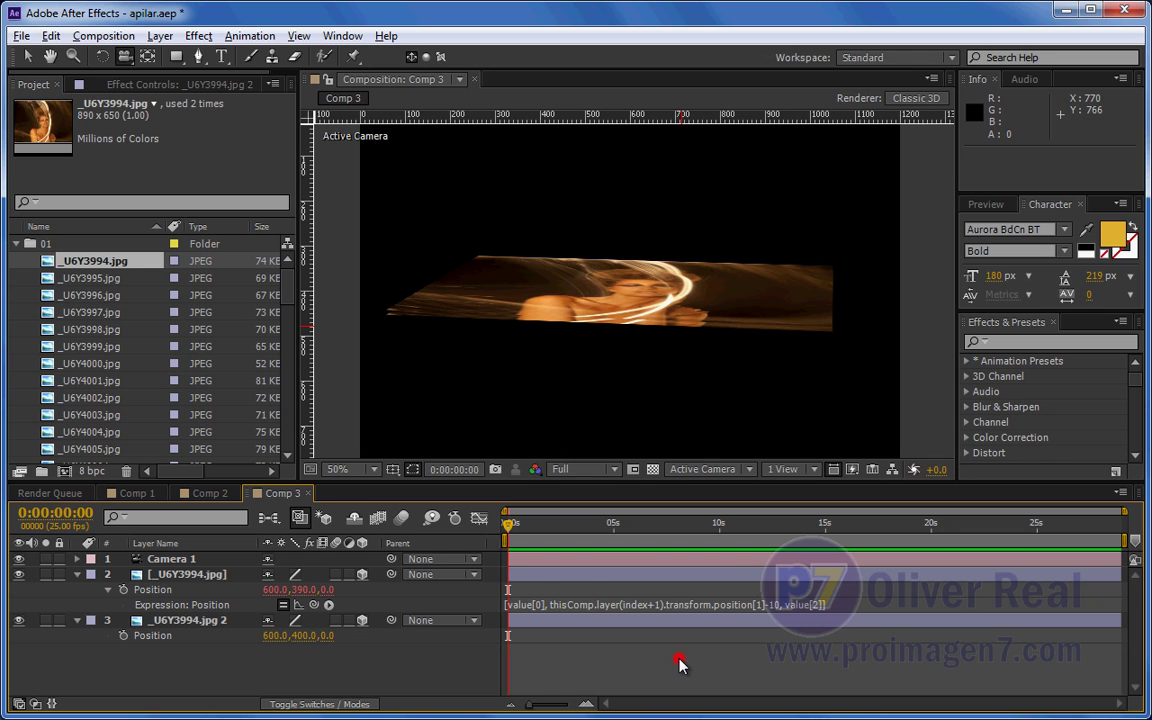
pyautogui.moveTo(750, 332)
pyautogui.mouseDown()
pyautogui.moveTo(752, 317)
pyautogui.moveTo(735, 311)
pyautogui.mouseUp()
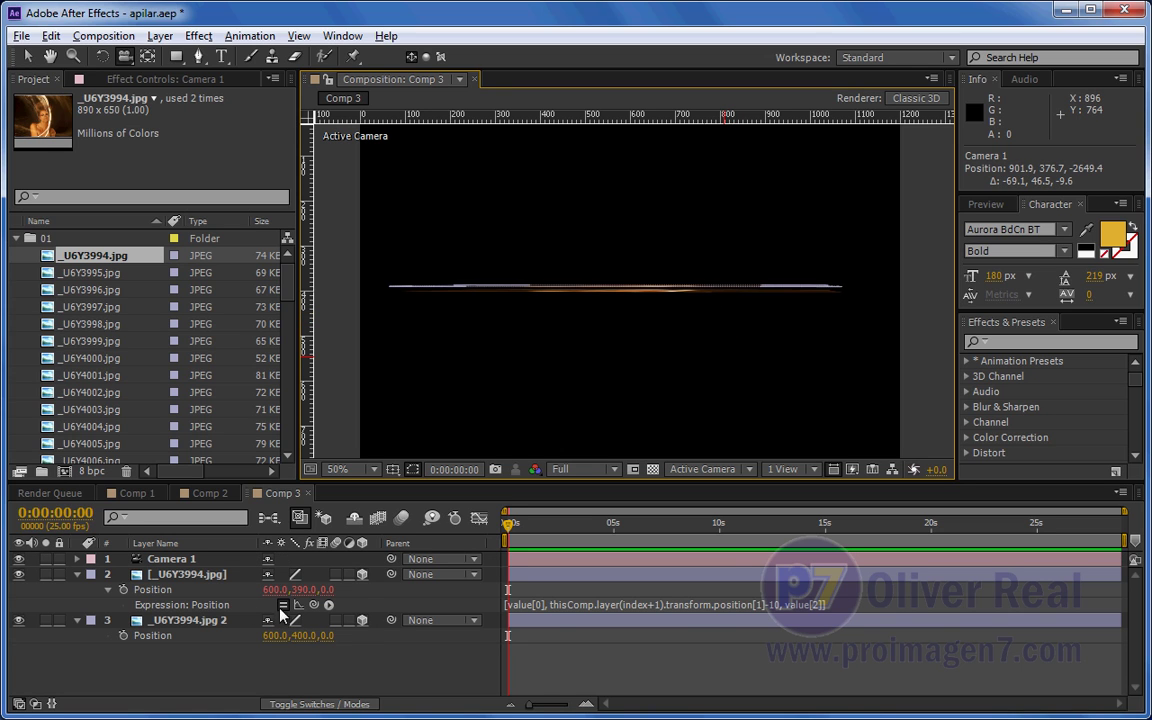
# Step: Make two test duplicates of layer 2, then delete them and reopen its transform properties
pyautogui.click(181, 580)
pyautogui.hotkey('ctrl', 'd')
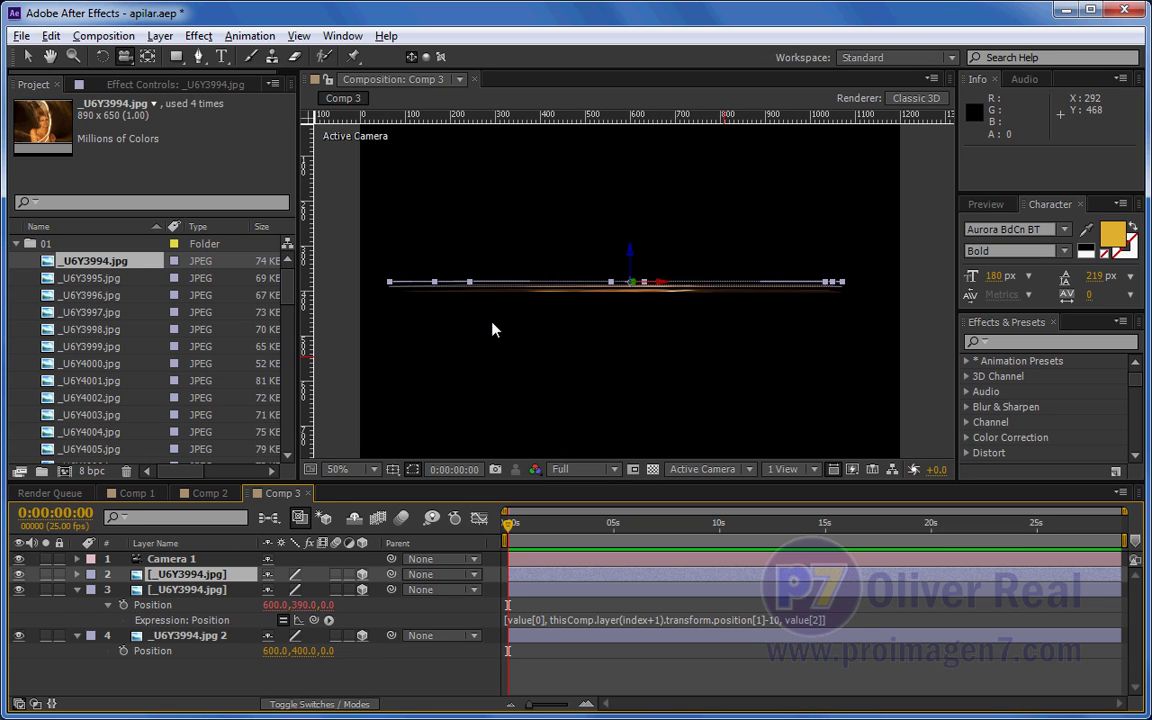
pyautogui.hotkey('ctrl', 'd')
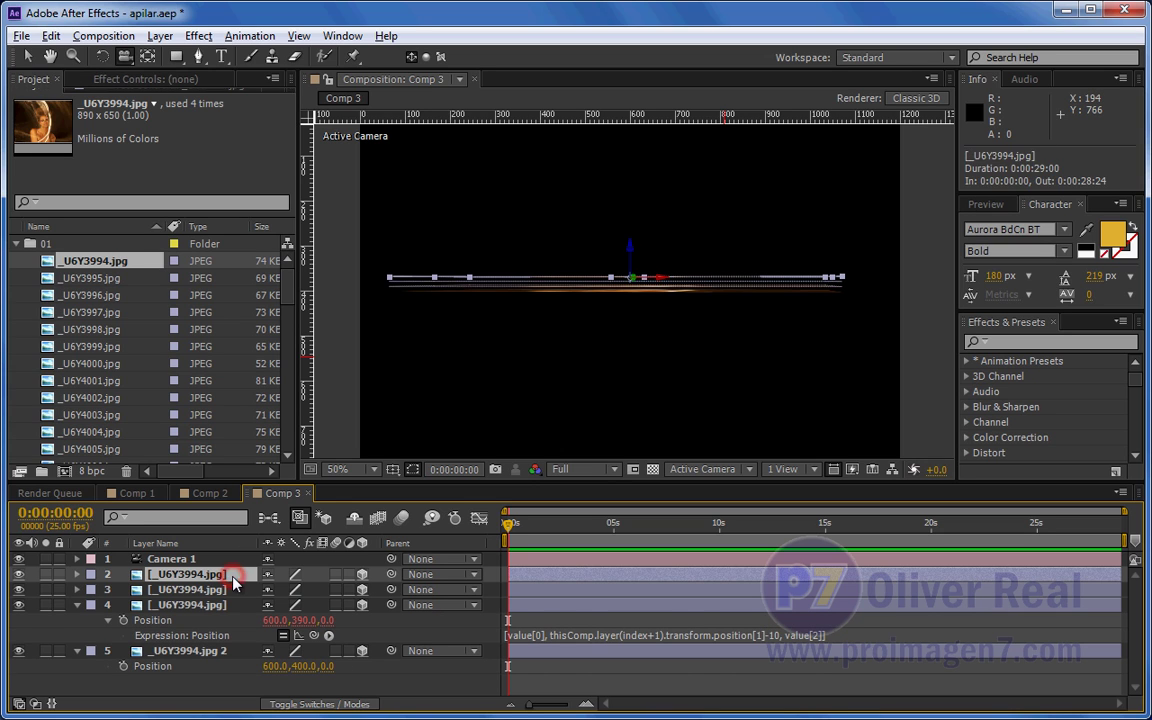
pyautogui.press('Delete')
pyautogui.click(190, 574)
pyautogui.press('Delete')
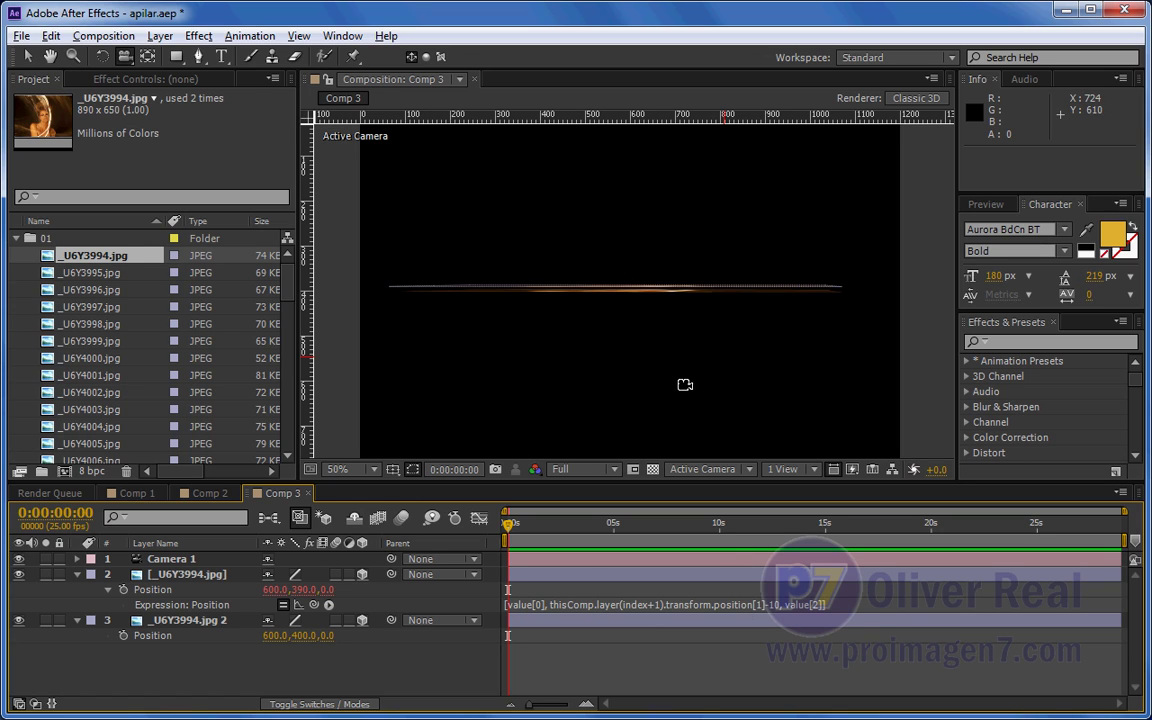
pyautogui.click(77, 574)
pyautogui.click(77, 574)
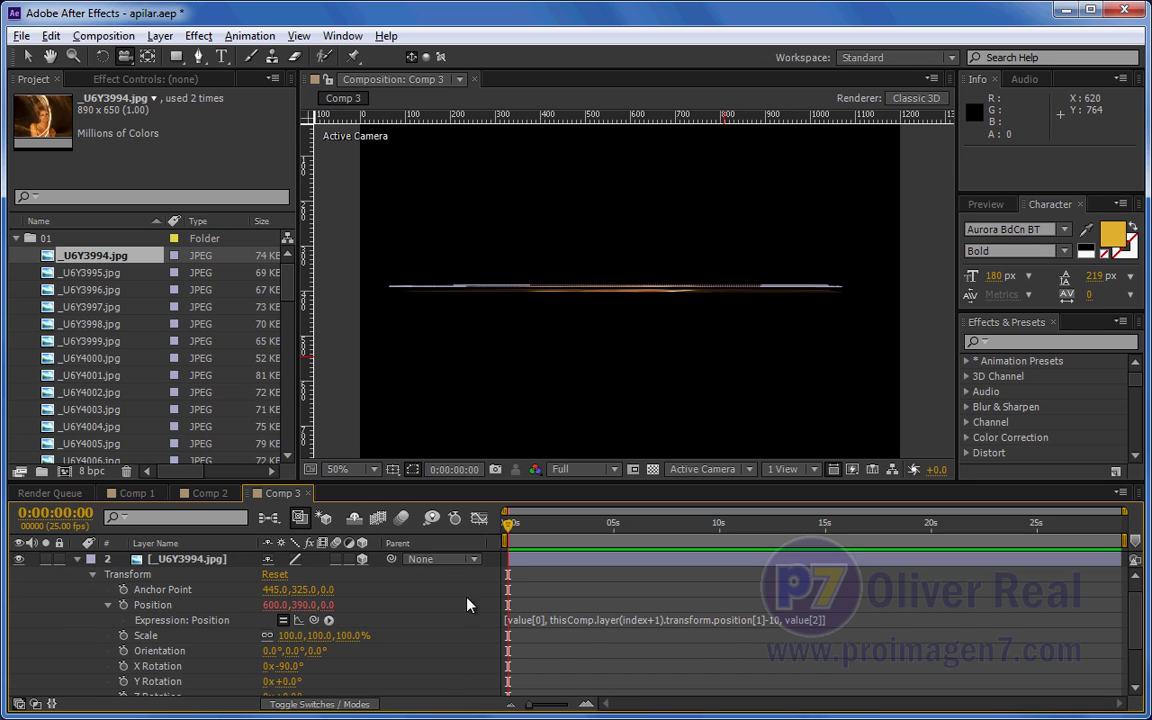
# Step: Give the top photo's Z Rotation a wiggle(0,210) expression, undoing a manual rotation first
pyautogui.moveTo(617, 296); pyautogui.dragTo(560, 275)
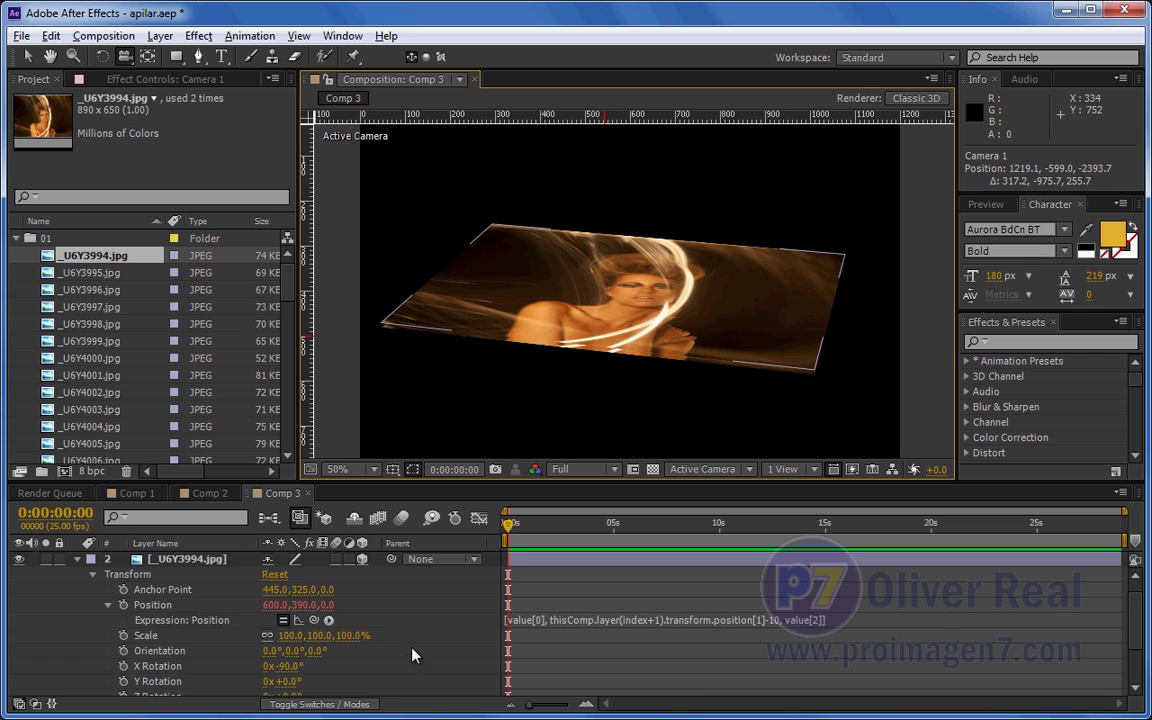
pyautogui.scroll(-2, 370, 582)
pyautogui.moveTo(290, 651)
pyautogui.mouseDown()
pyautogui.moveTo(314, 653)
pyautogui.moveTo(296, 665)
pyautogui.mouseUp()
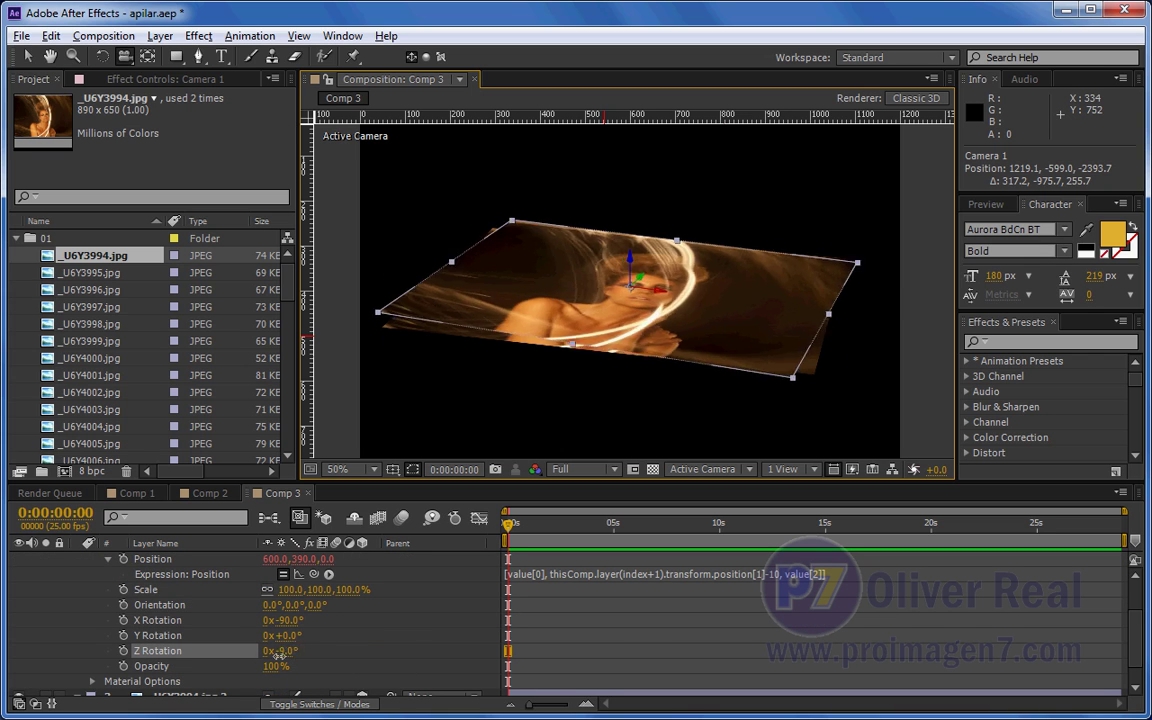
pyautogui.hotkey('ctrl', 'z')
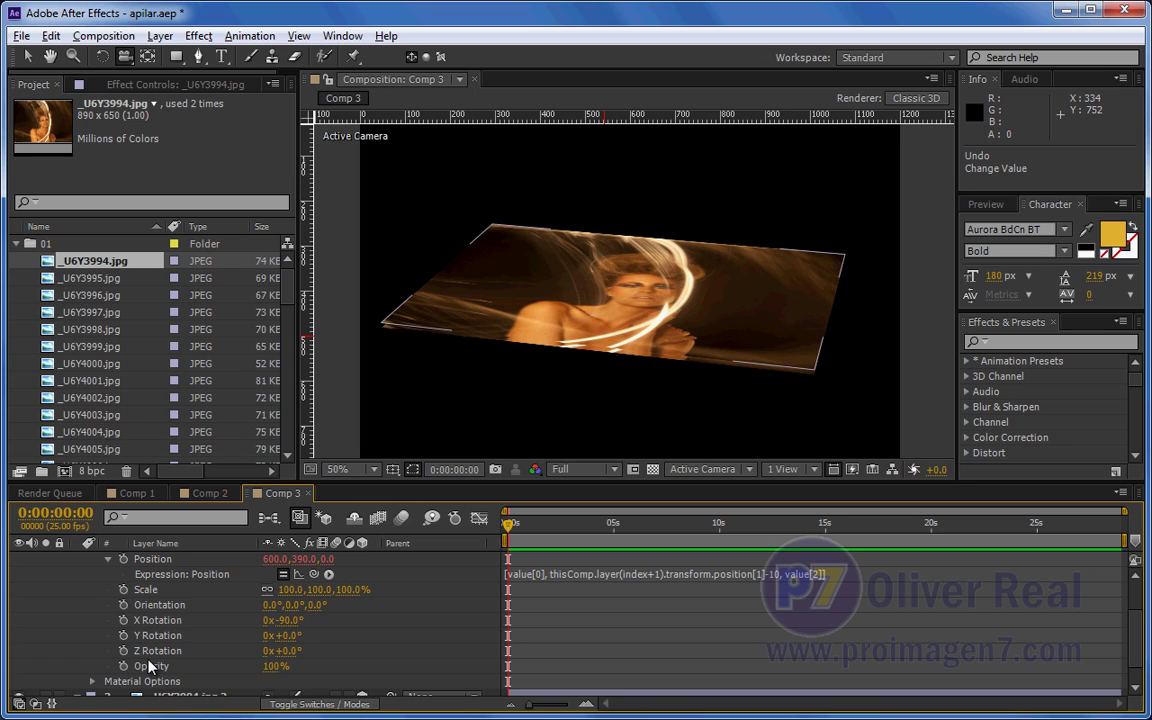
pyautogui.keyDown('alt'); pyautogui.click(121, 651); pyautogui.keyUp('alt')
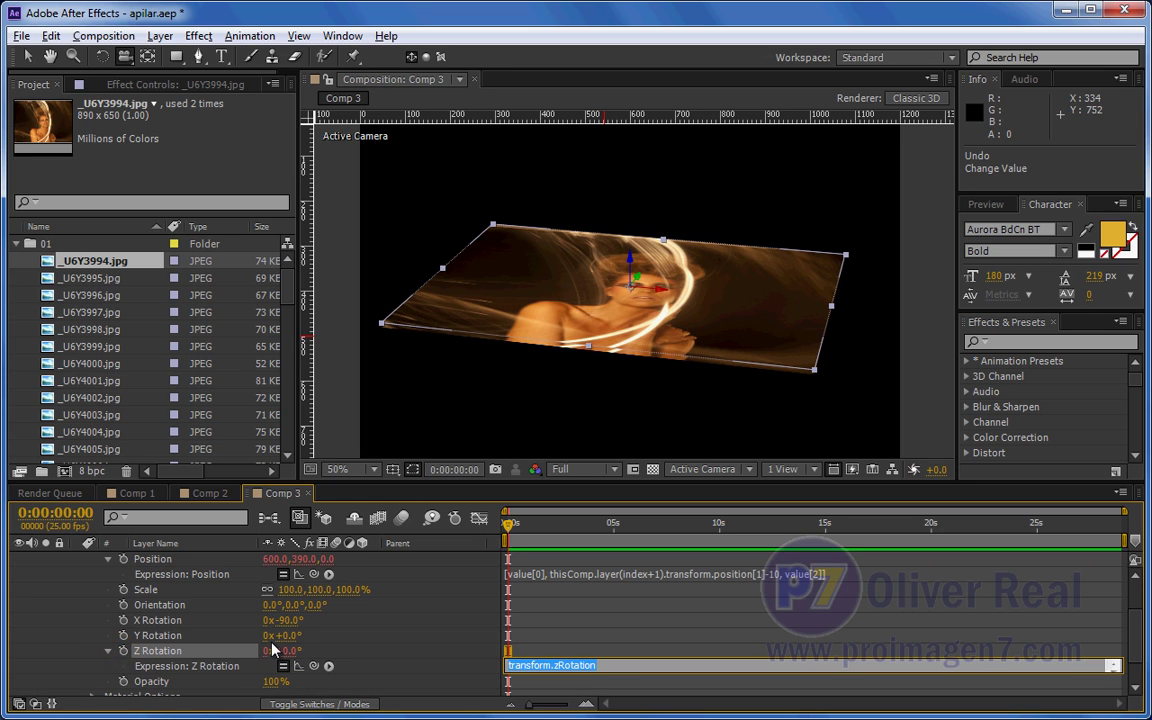
pyautogui.write('wiggl')
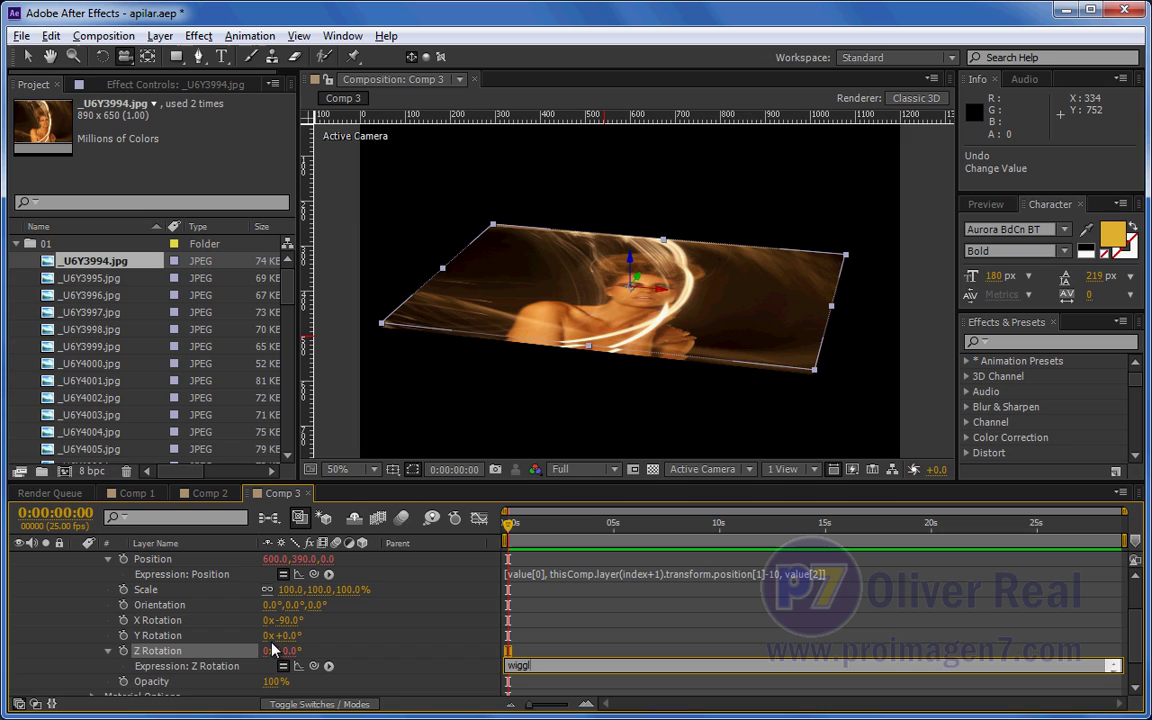
pyautogui.write('e(')
pyautogui.write('0,')
pyautogui.write('210')
pyautogui.write(')')
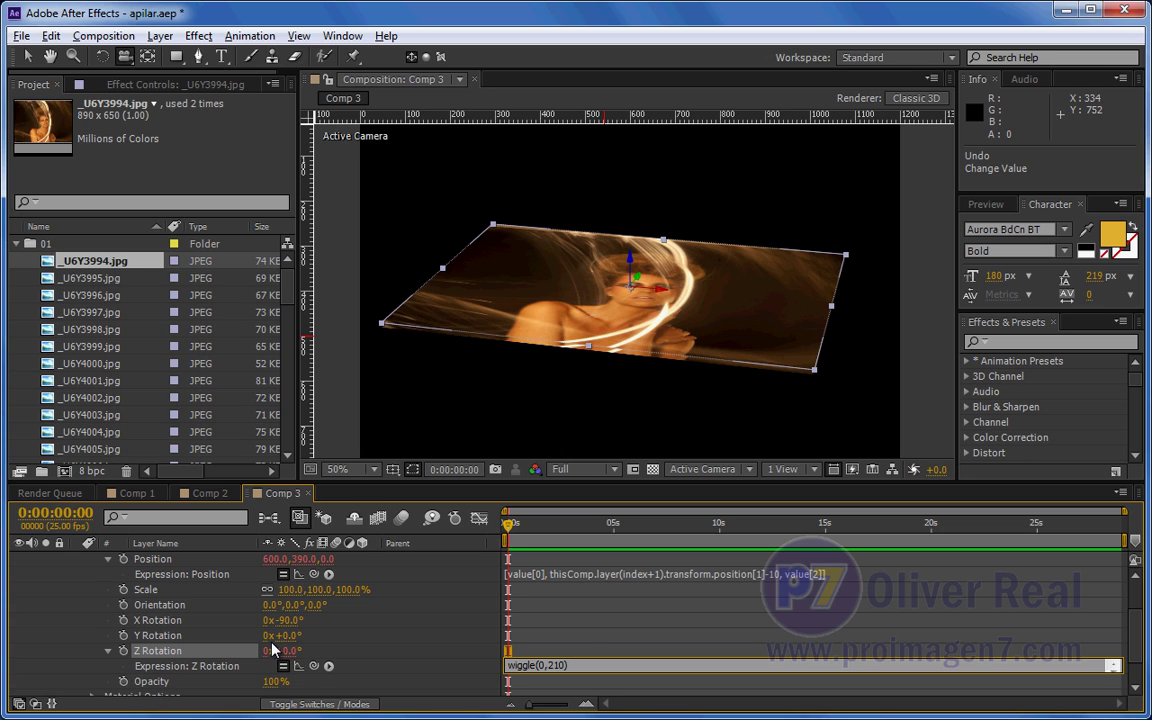
pyautogui.click(585, 643)
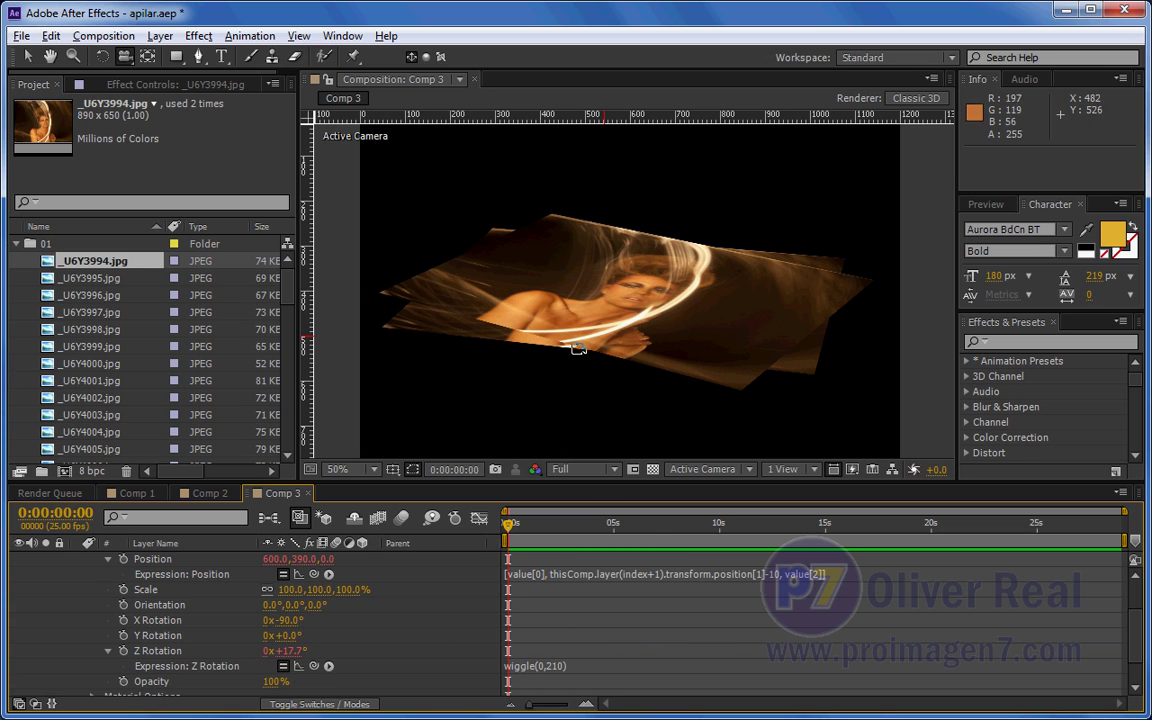
pyautogui.scroll(2, 80, 623)
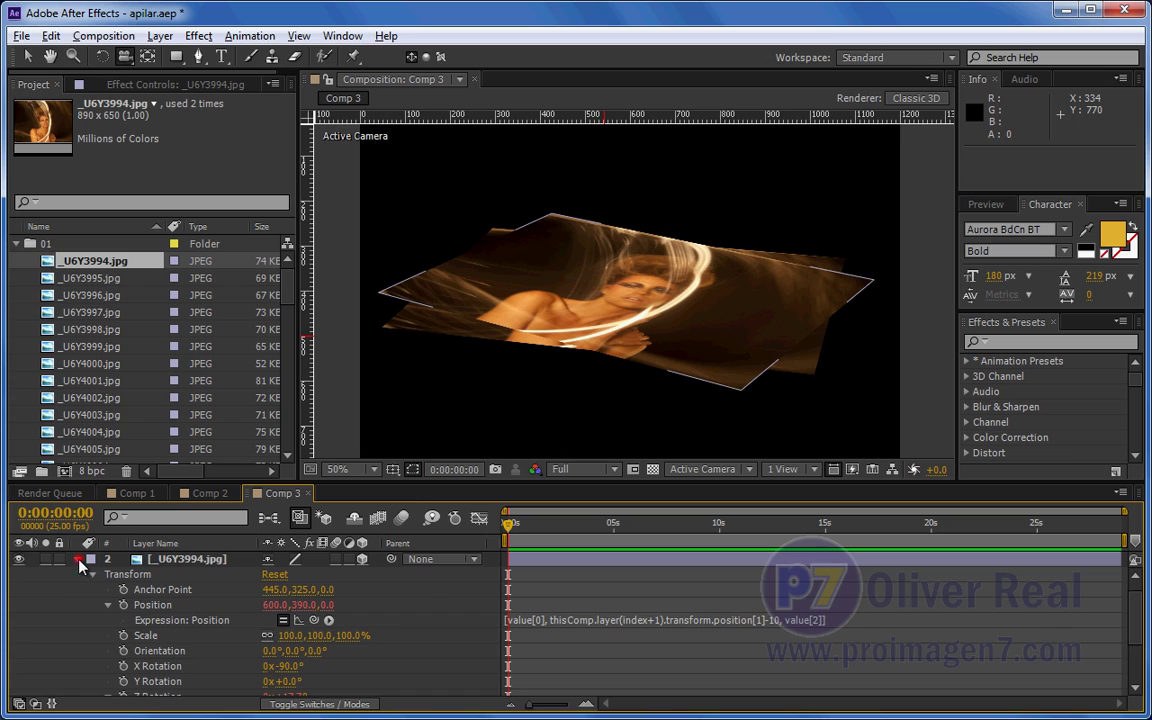
pyautogui.press('p')
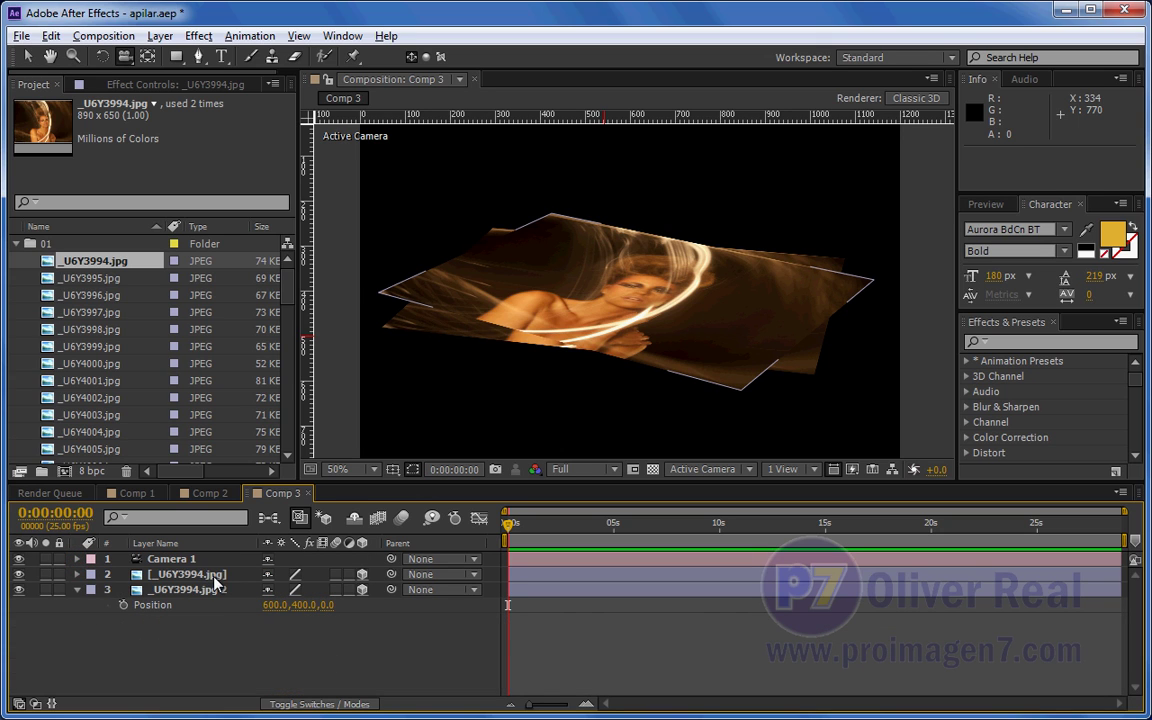
pyautogui.click(213, 578)
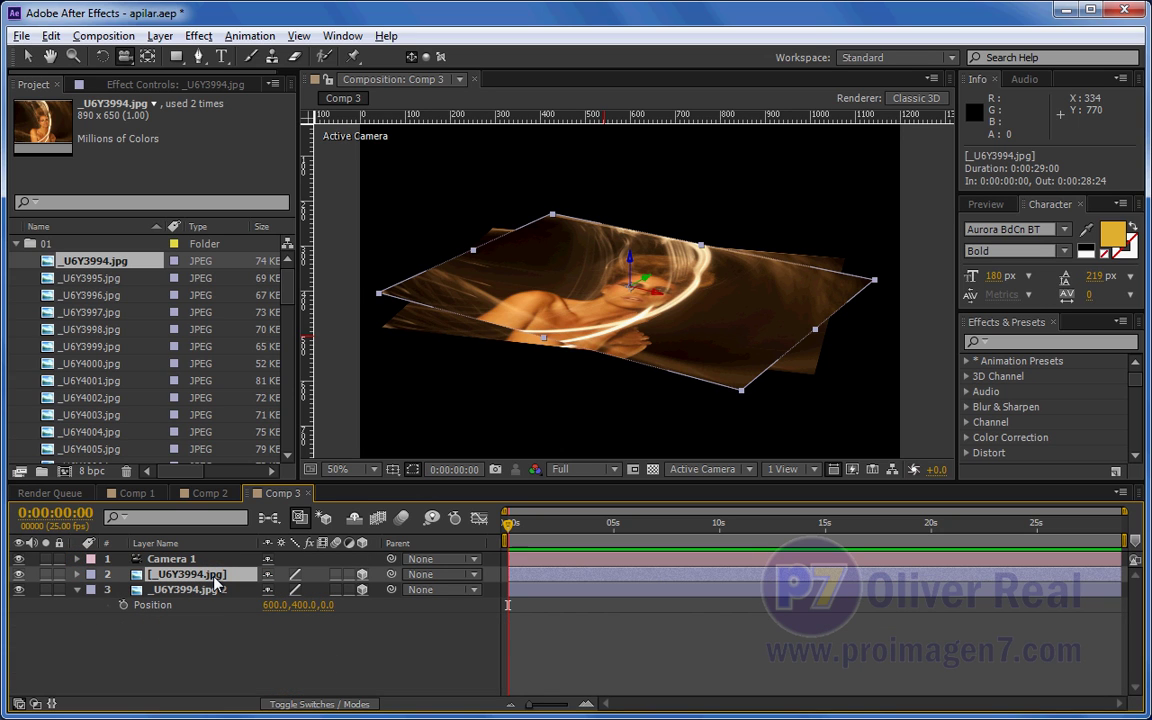
pyautogui.hotkey('ctrl', 'd')
pyautogui.hotkey('ctrl', 'd')
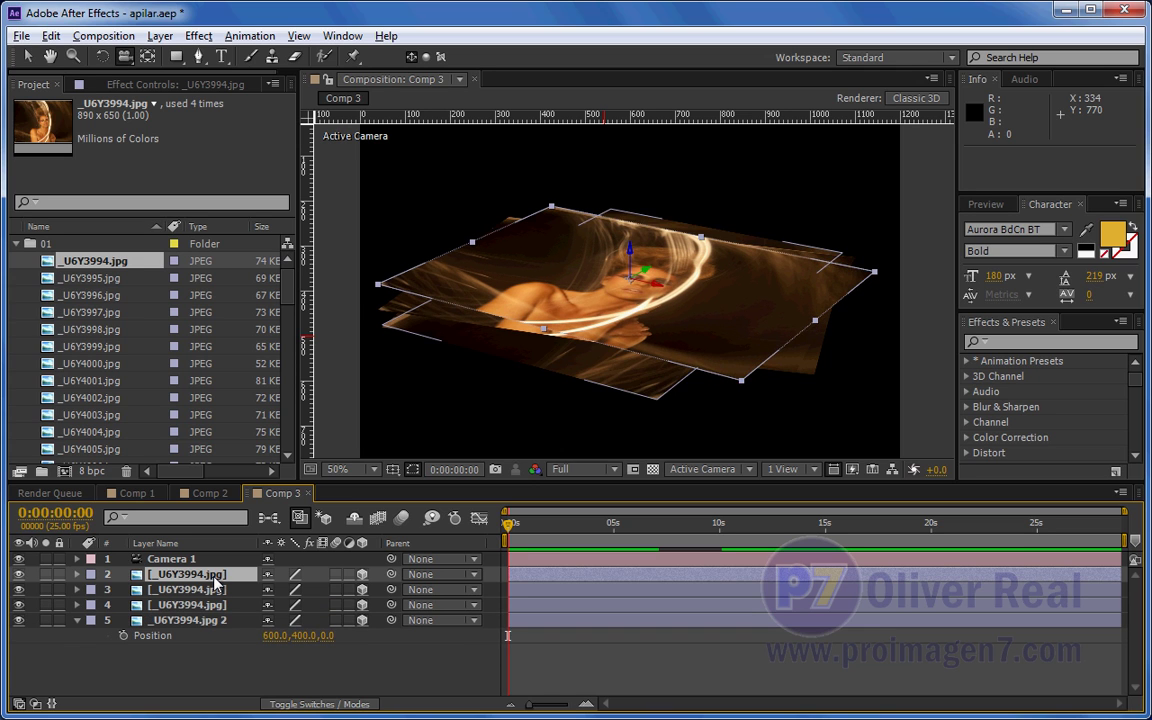
pyautogui.hotkey('ctrl', 'd')
pyautogui.hotkey('ctrl', 'd')
pyautogui.hotkey('ctrl', 'd')
pyautogui.hotkey('ctrl', 'd')
pyautogui.hotkey('ctrl', 'd')
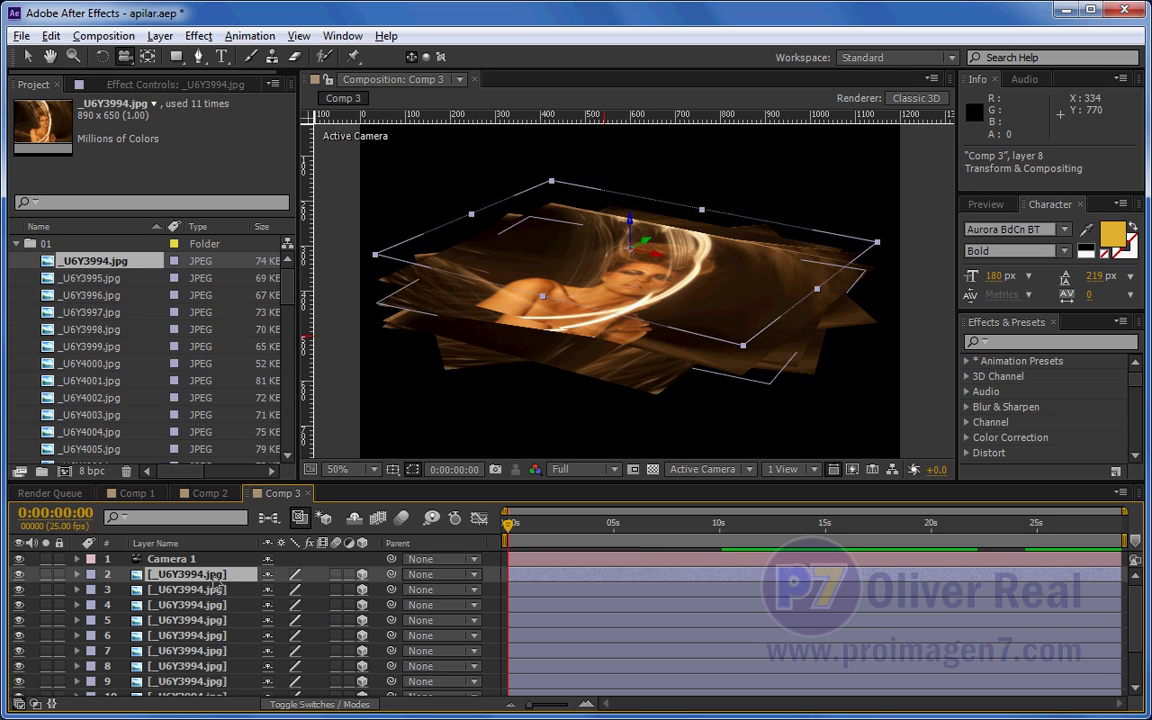
pyautogui.moveTo(765, 362)
pyautogui.mouseDown()
pyautogui.moveTo(779, 333)
pyautogui.moveTo(734, 349)
pyautogui.mouseUp()
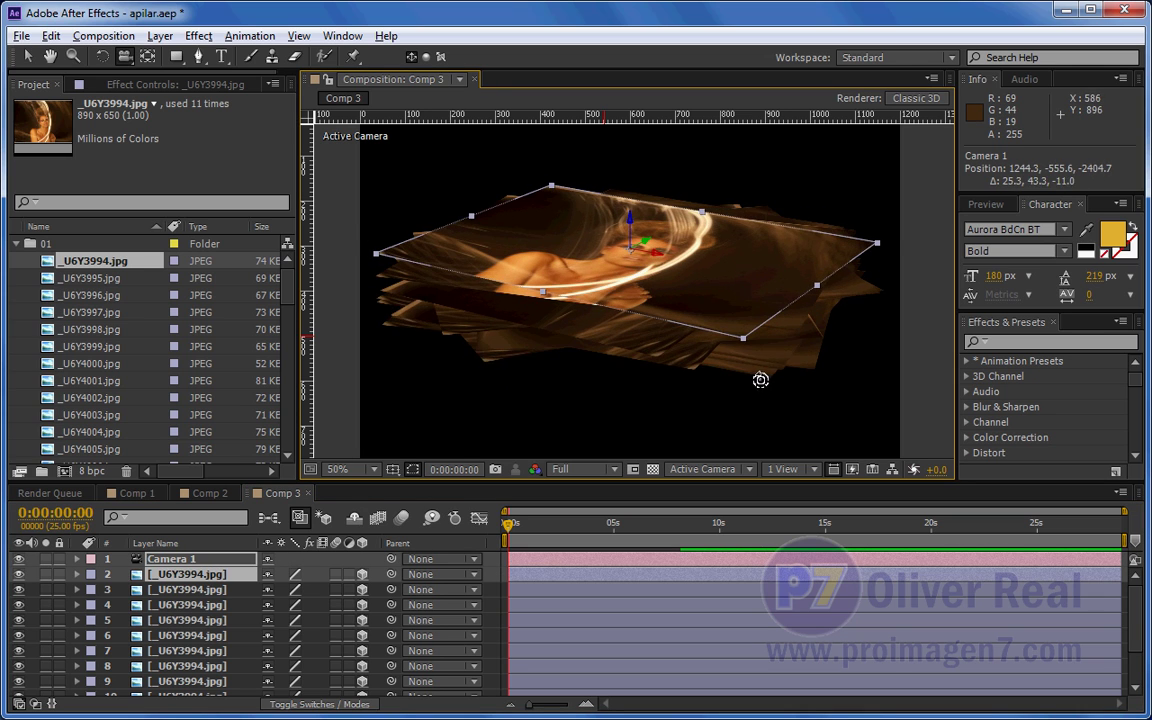
pyautogui.scroll(-1, 734, 349)
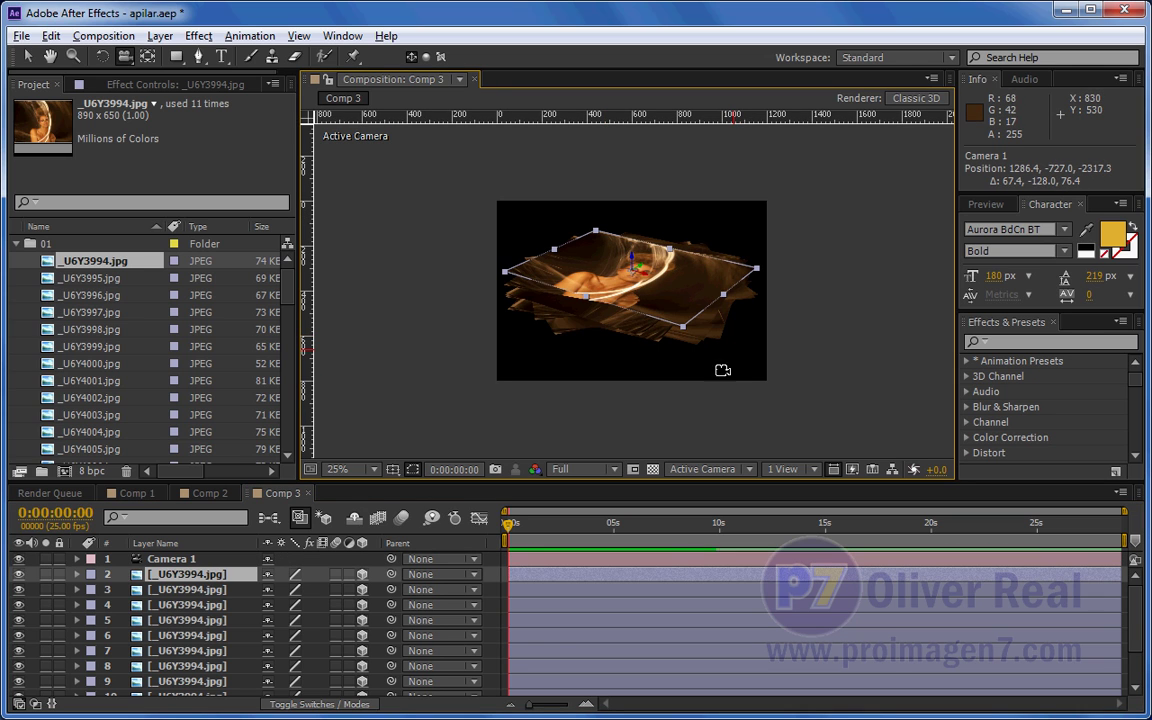
pyautogui.rightClick(497, 608)
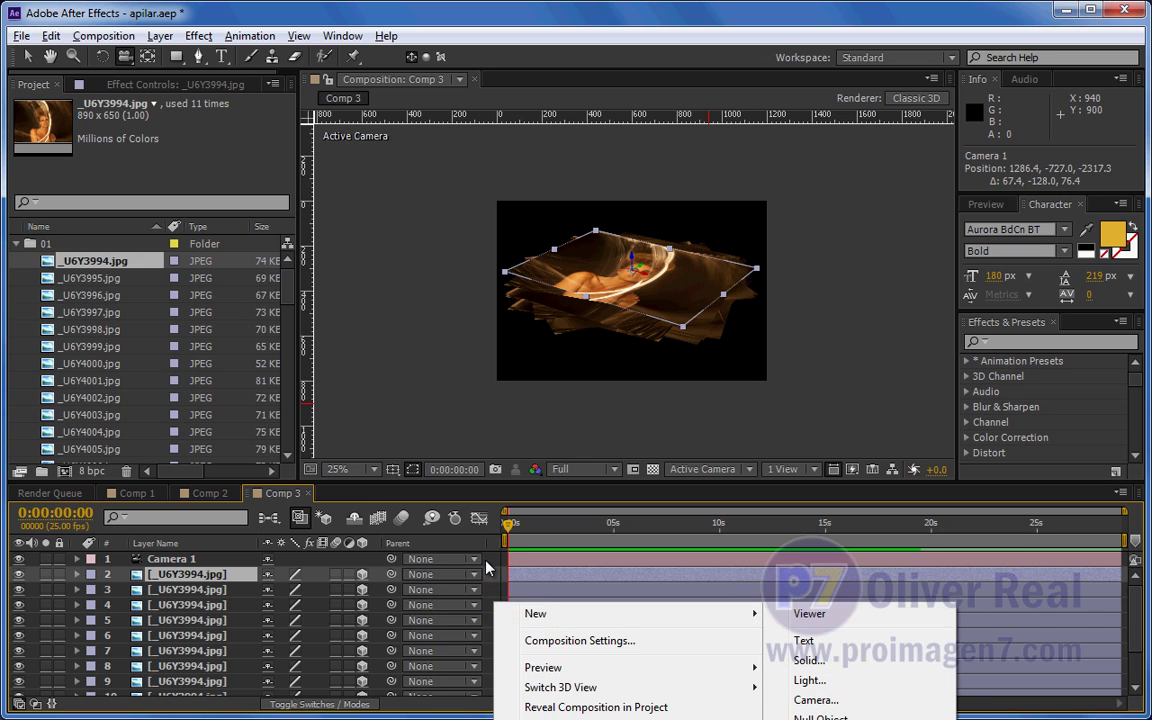
pyautogui.click(436, 503)
pyautogui.hotkey('ctrl', 'd')
pyautogui.press('p')
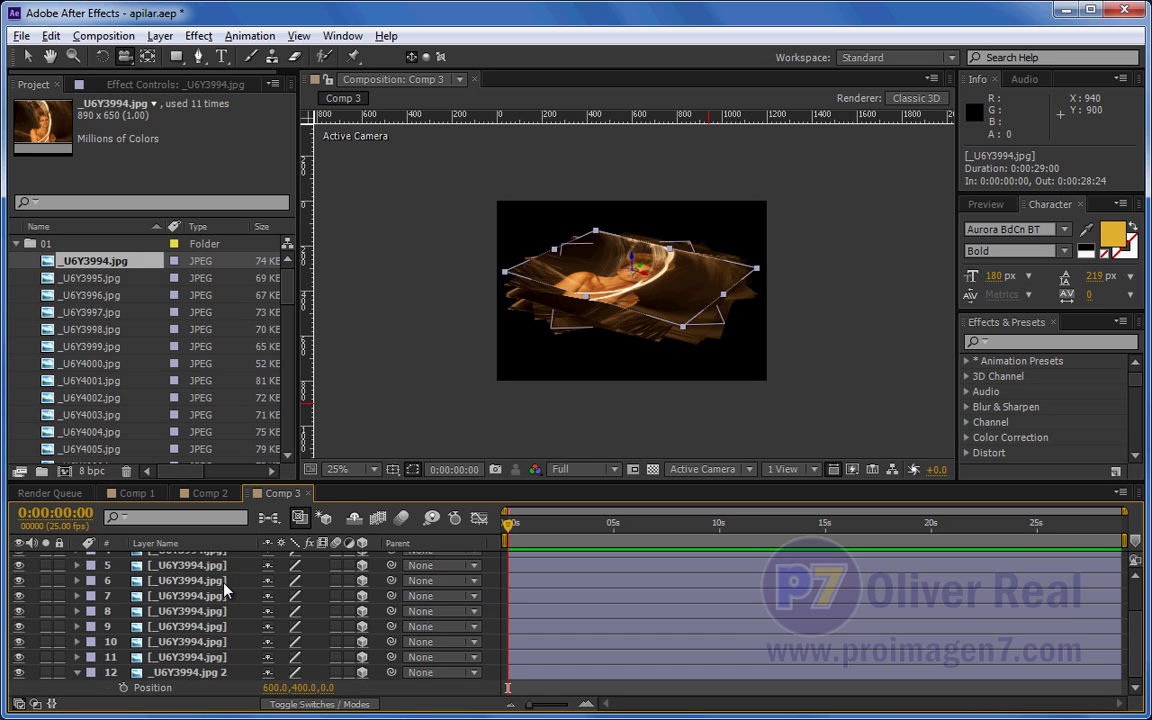
pyautogui.keyDown('shift'); pyautogui.click(216, 660); pyautogui.keyUp('shift')
pyautogui.press('Delete')
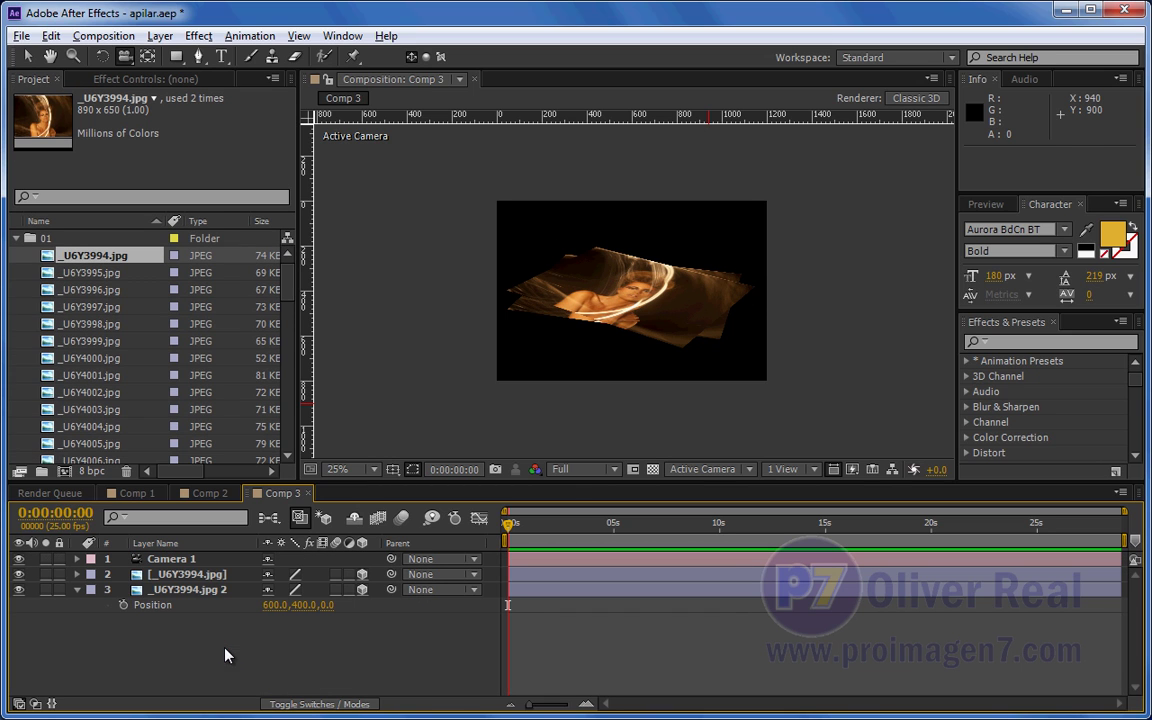
# Step: Add a shadow-casting spot light, Light 1, to Comp 3
pyautogui.rightClick(444, 621)
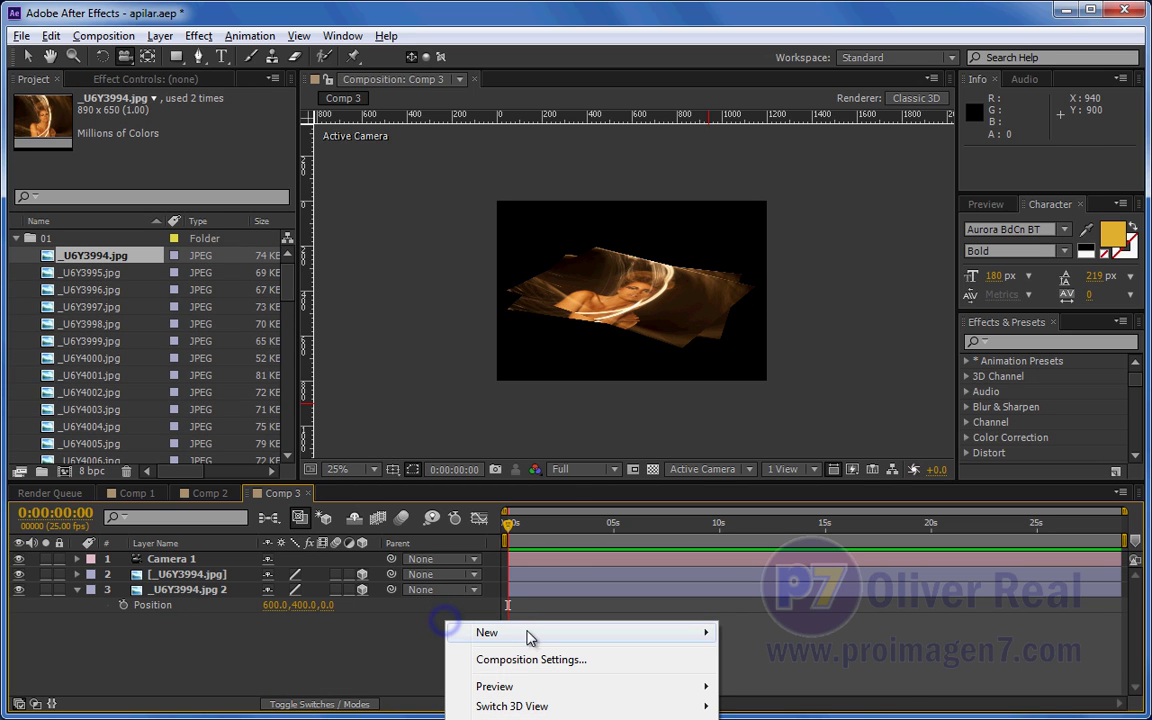
pyautogui.moveTo(584, 640)
pyautogui.click(778, 699)
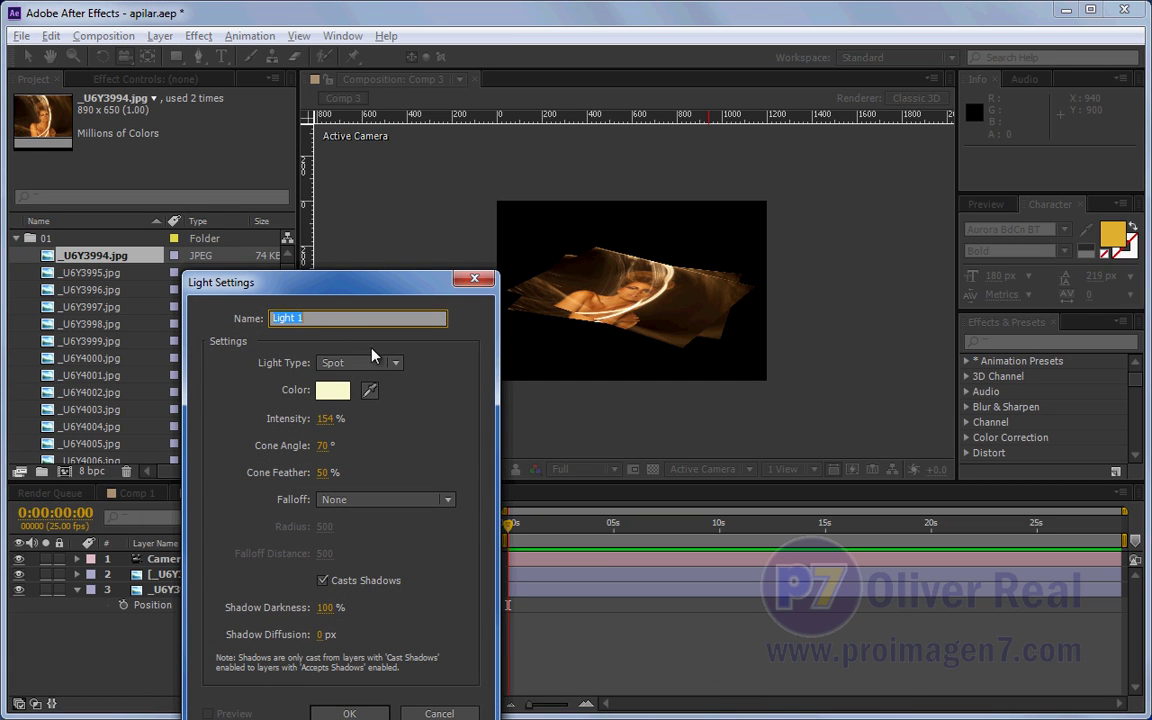
pyautogui.click(349, 712)
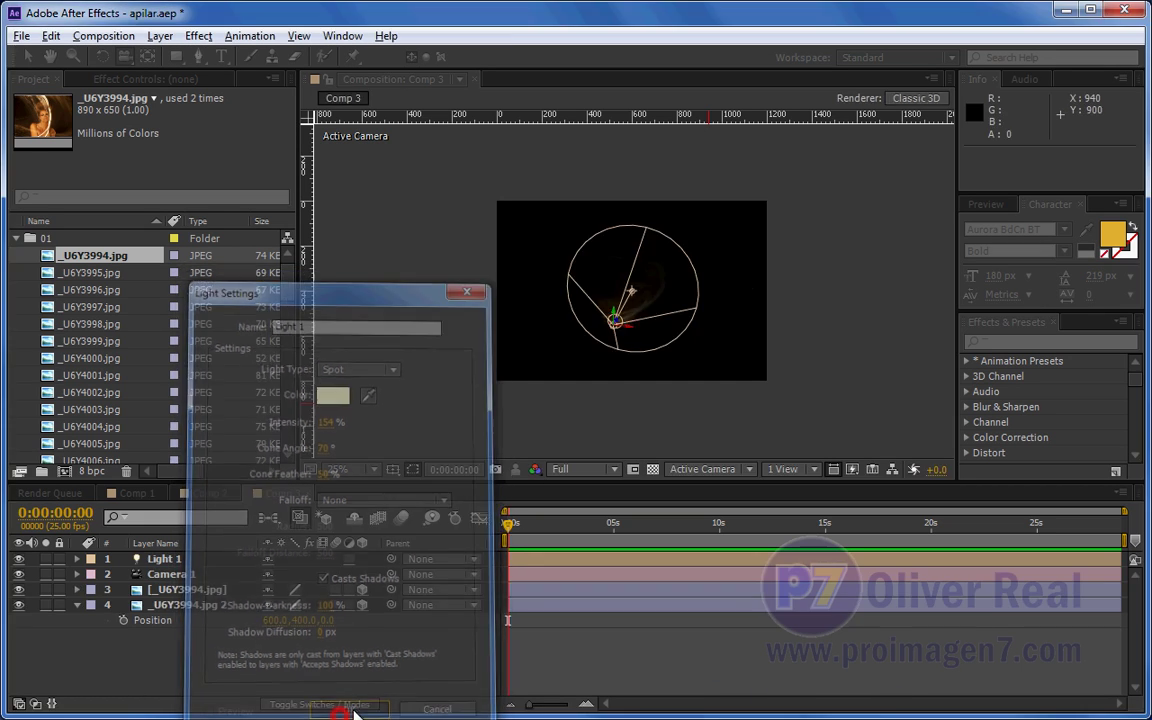
# Step: Move Light 1 left of the photos and raise its intensity to 442%
pyautogui.press('v')
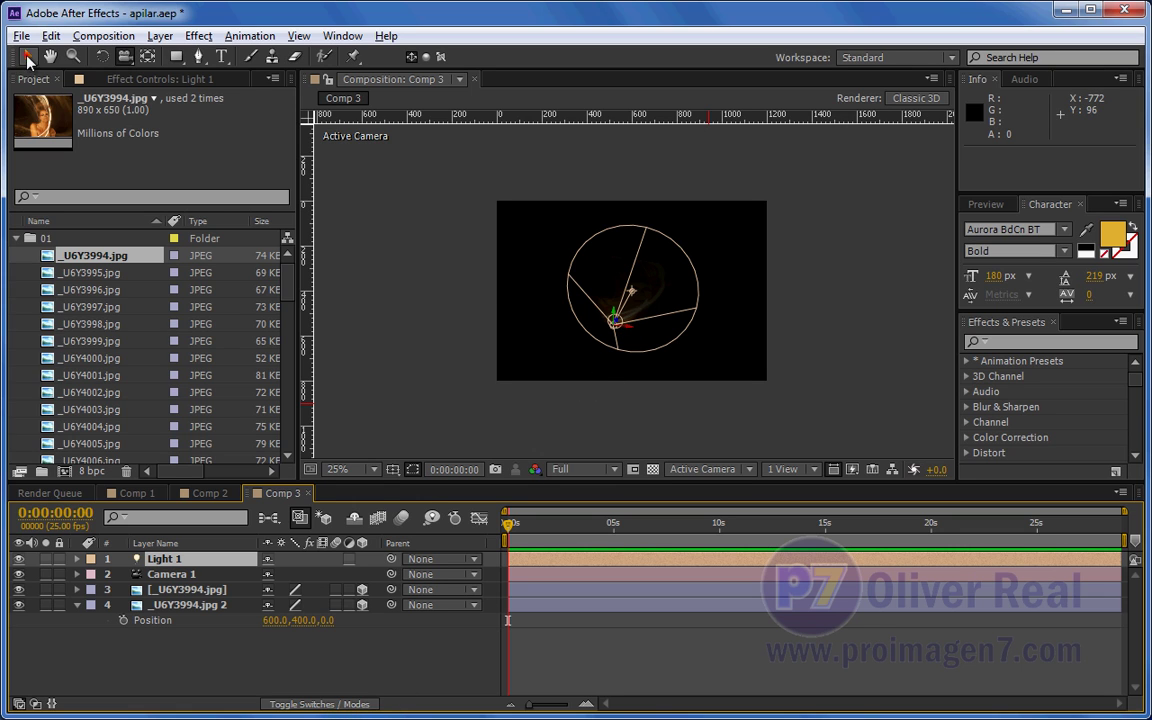
pyautogui.moveTo(620, 329)
pyautogui.mouseDown()
pyautogui.moveTo(578, 335)
pyautogui.moveTo(495, 388)
pyautogui.moveTo(512, 306)
pyautogui.moveTo(556, 270)
pyautogui.moveTo(584, 296)
pyautogui.mouseUp()
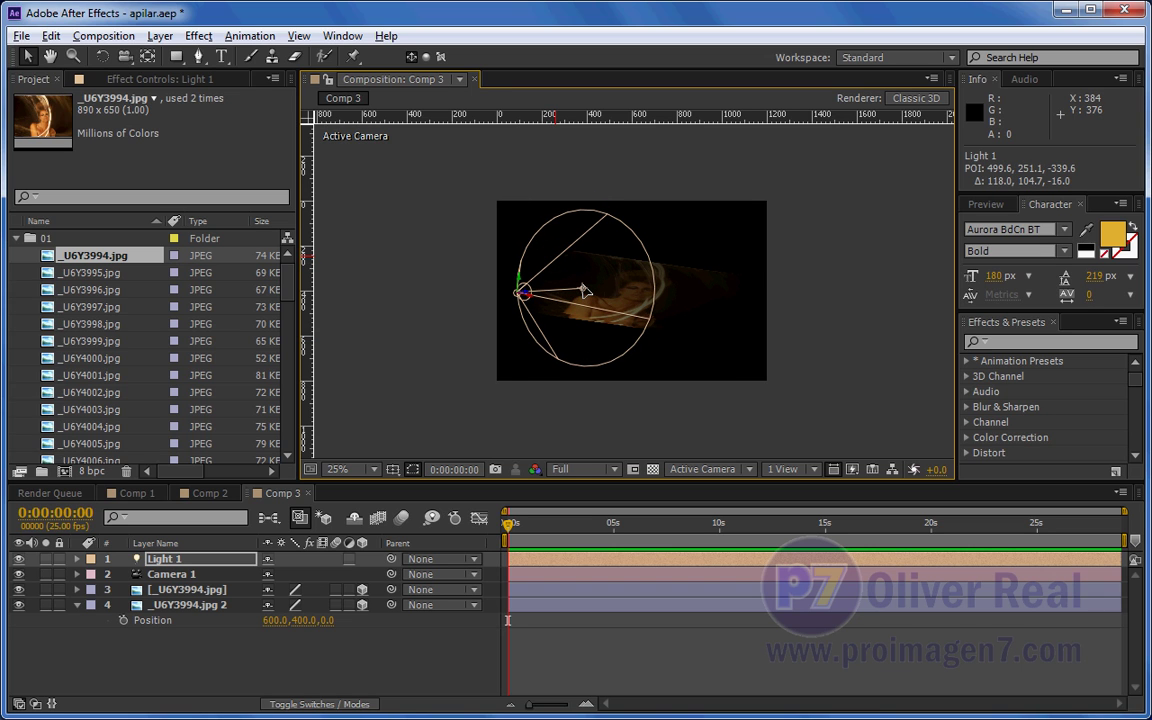
pyautogui.doubleClick(160, 559)
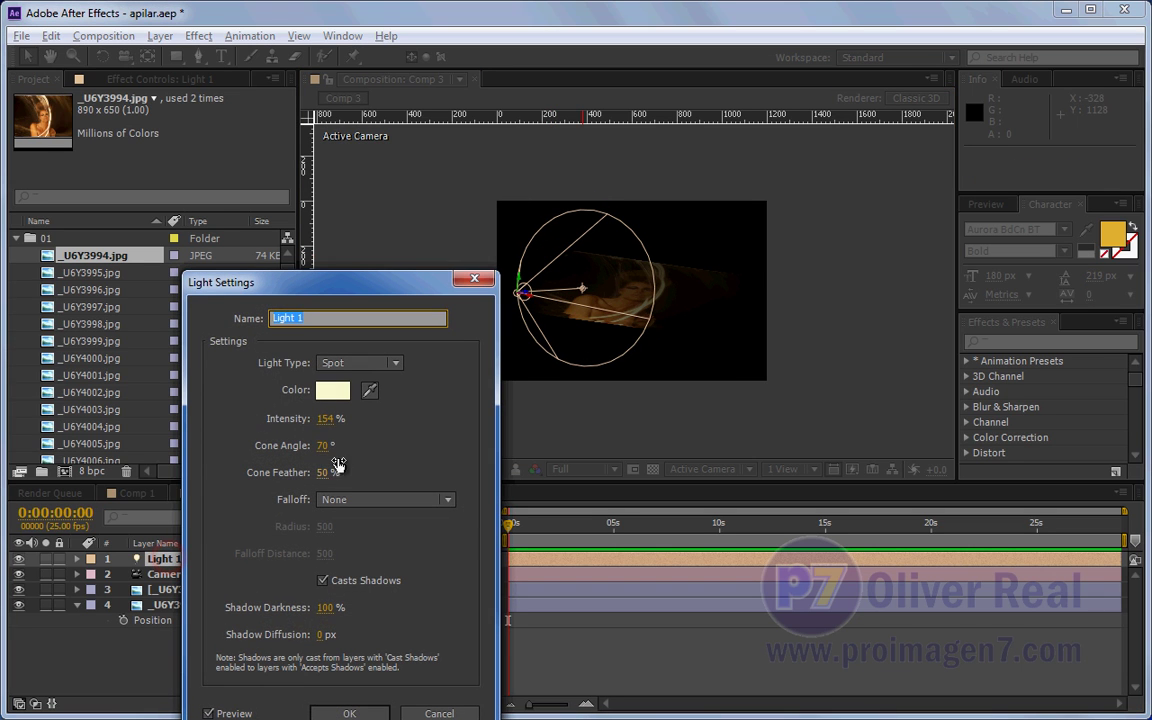
pyautogui.moveTo(326, 419)
pyautogui.mouseDown()
pyautogui.moveTo(620, 438)
pyautogui.moveTo(613, 447)
pyautogui.mouseUp()
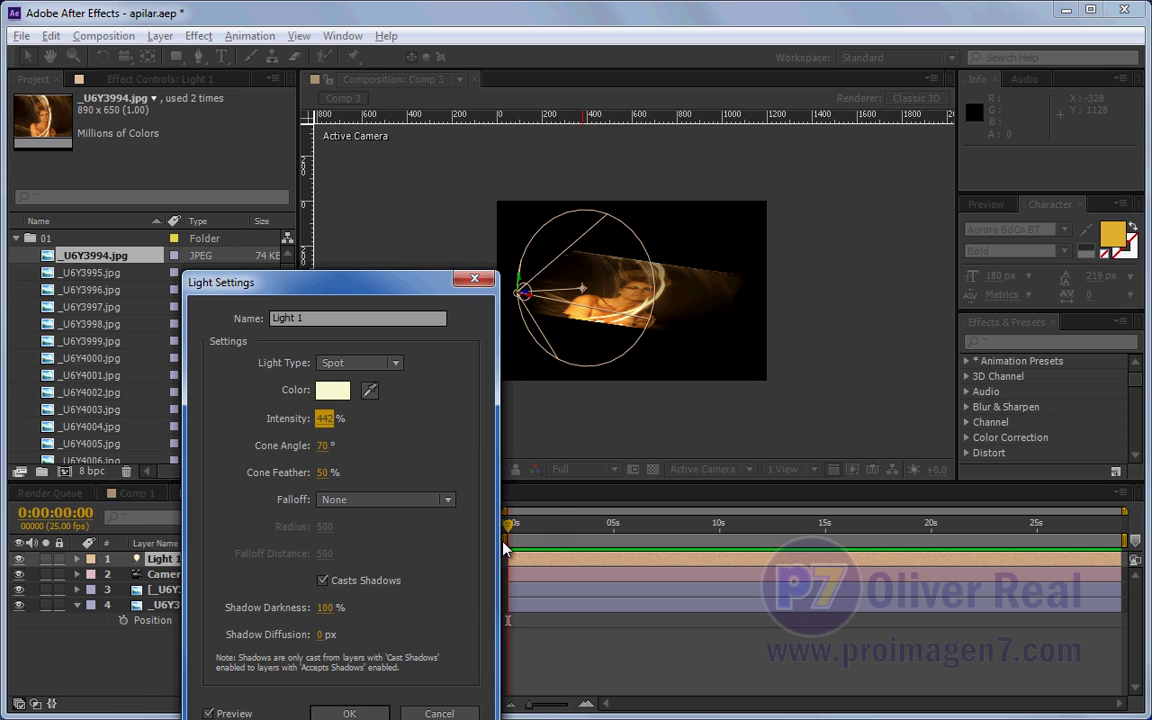
pyautogui.click(349, 713)
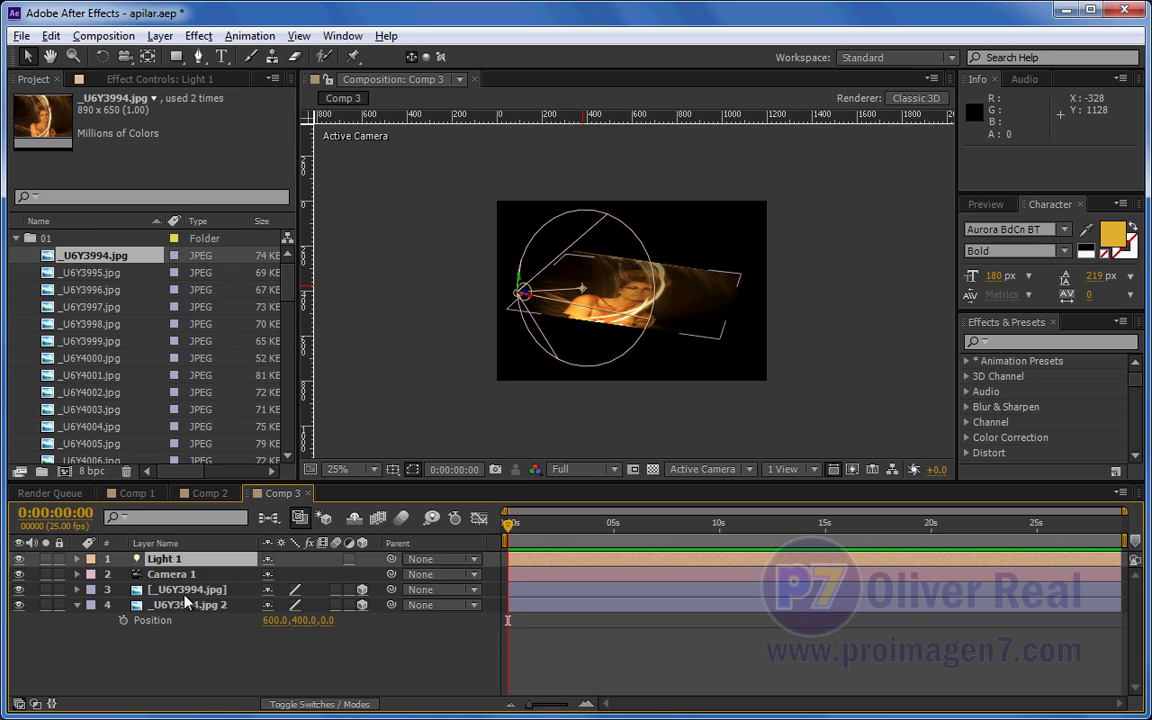
# Step: Switch Casts Shadows to On in the expression-driven photo layer's Material Options
pyautogui.click(178, 590)
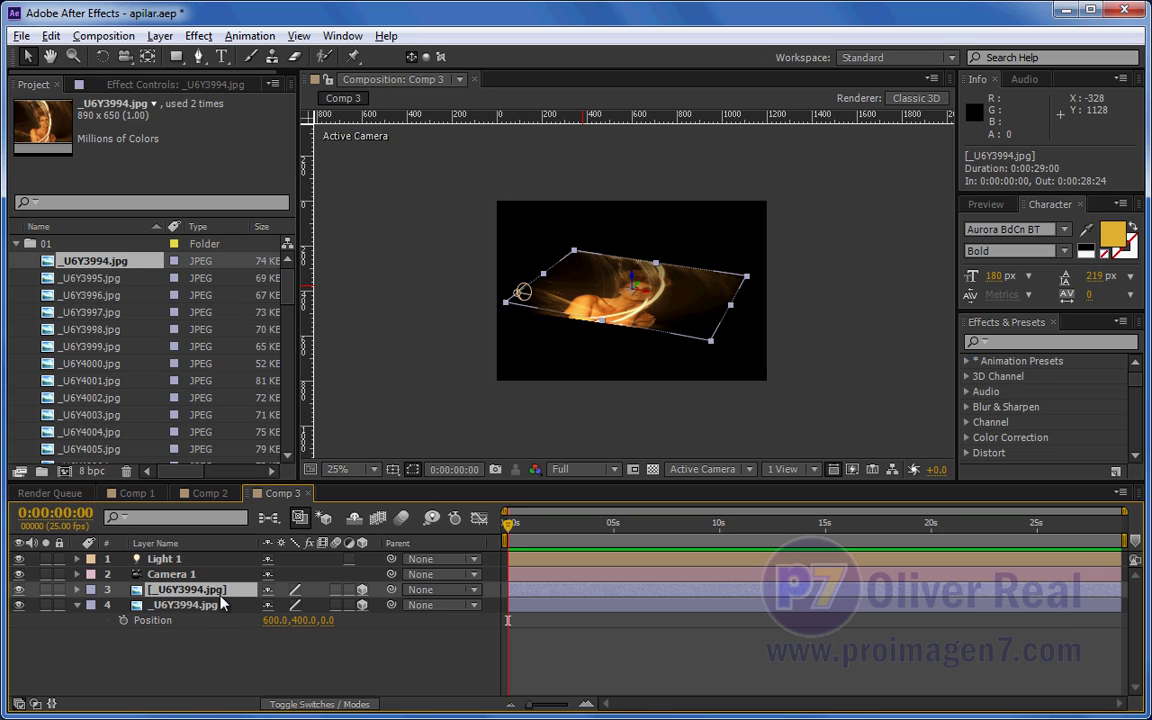
pyautogui.click(78, 590)
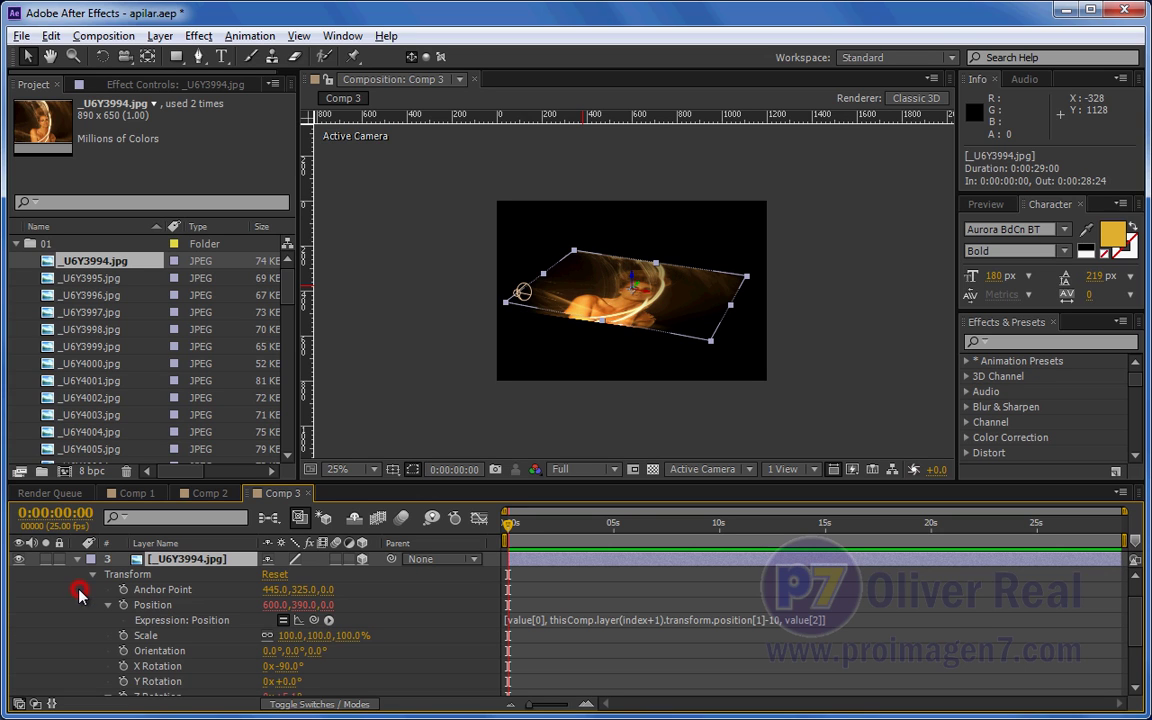
pyautogui.click(94, 577)
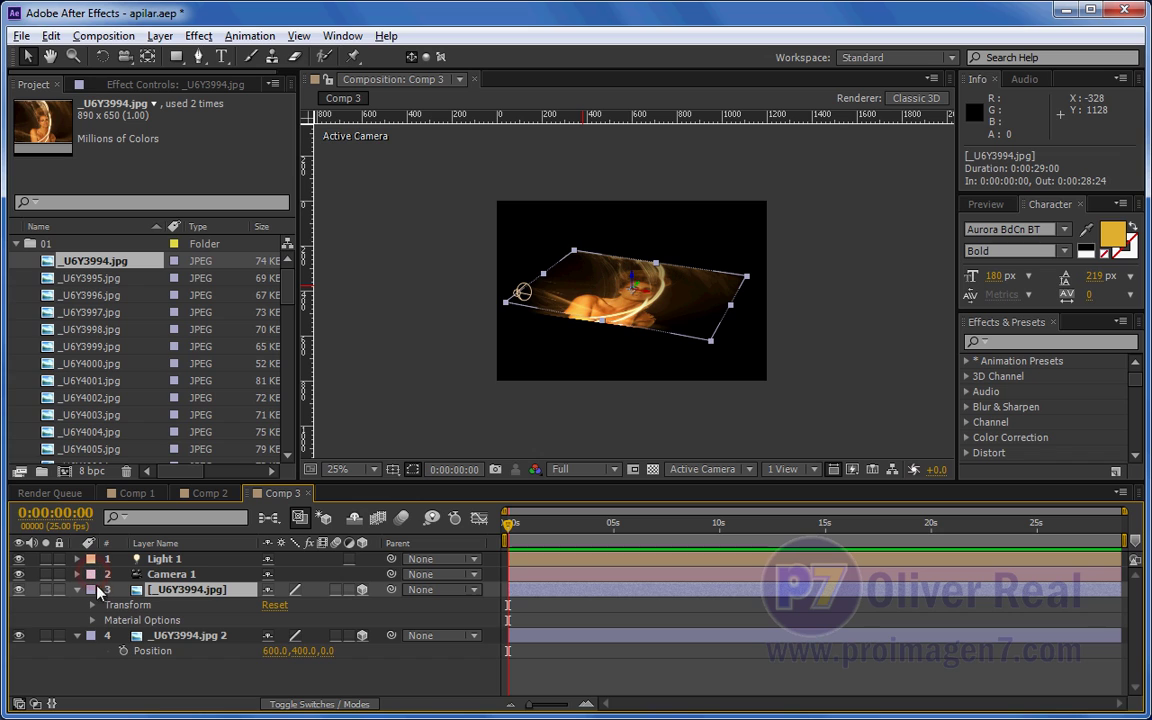
pyautogui.click(91, 621)
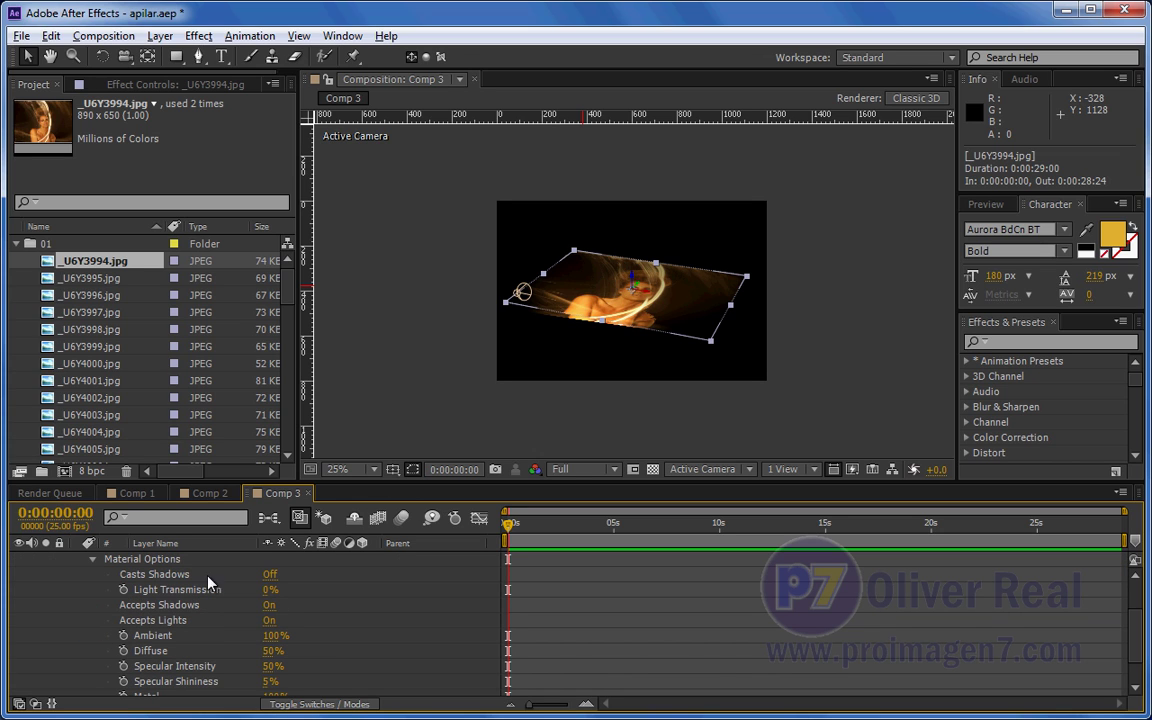
pyautogui.click(268, 576)
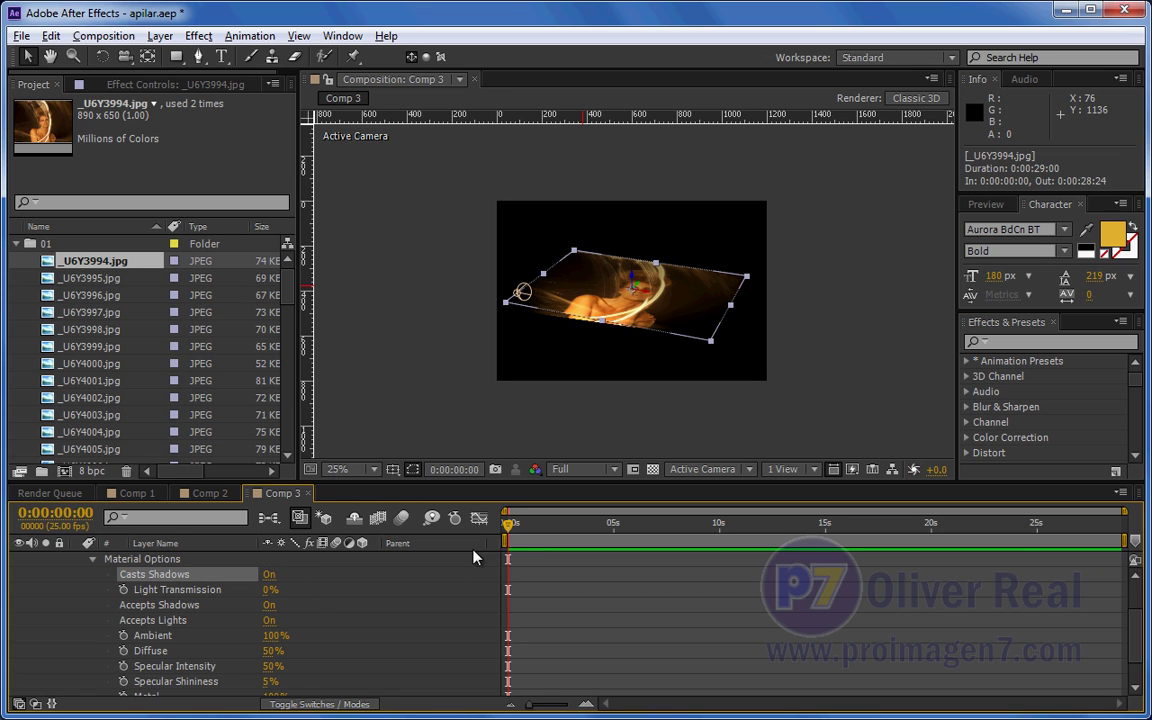
pyautogui.scroll(2, 272, 627)
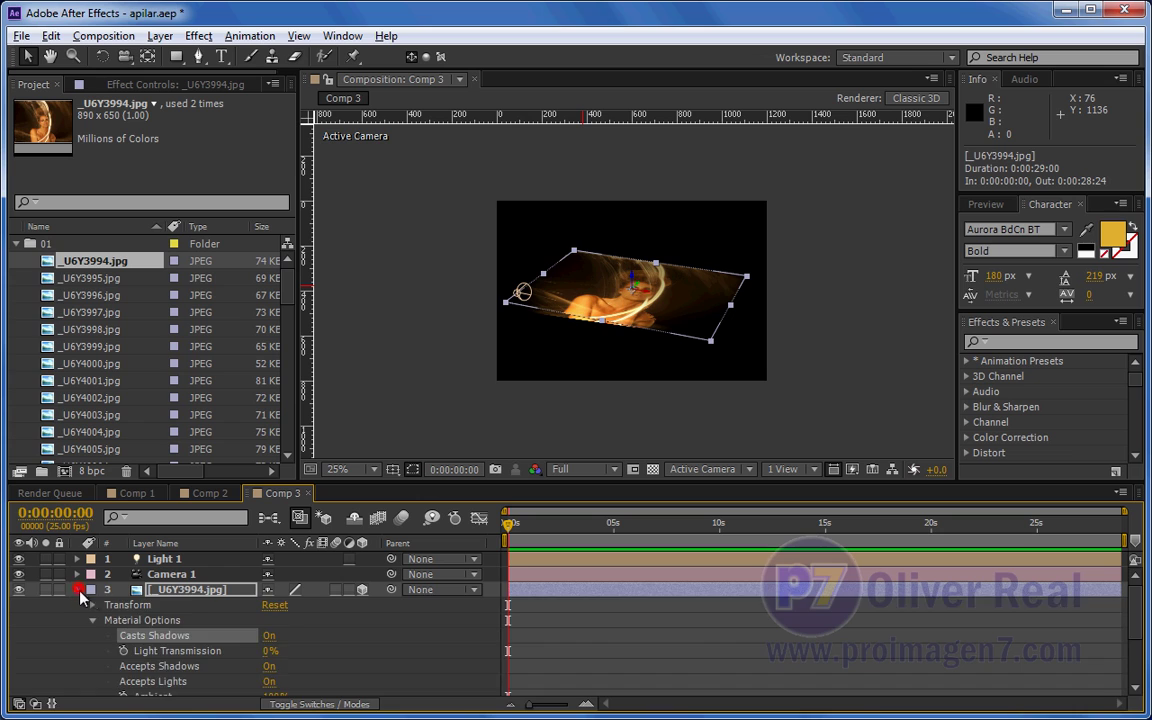
# Step: Keep the layer name unchanged and make two more copies of the shadow-casting photo layer
pyautogui.hotkey('ctrl', 'd')
pyautogui.press('p')
pyautogui.press('Return')
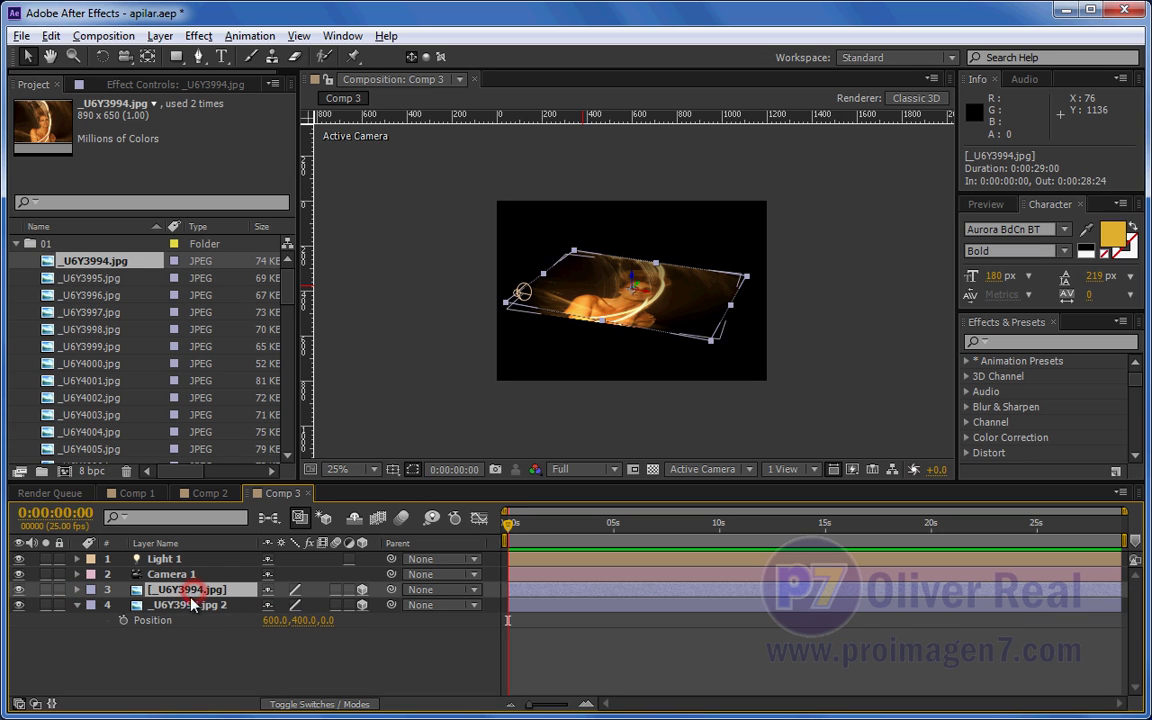
pyautogui.hotkey('ctrl', 'd')
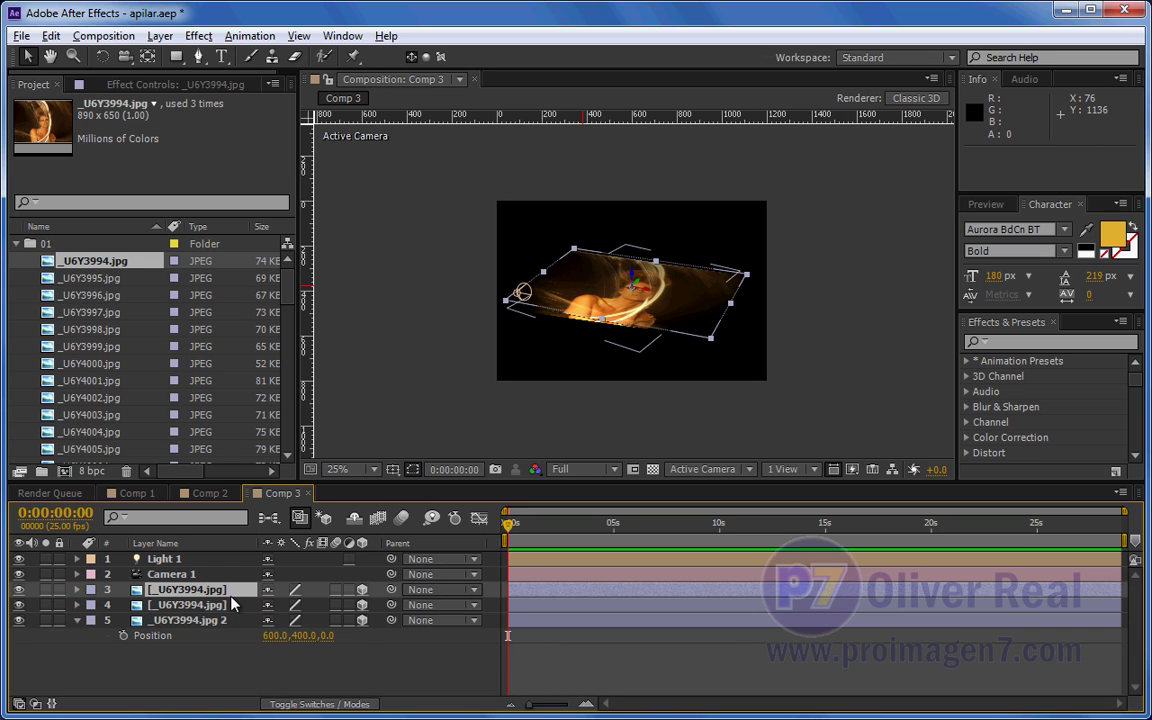
pyautogui.hotkey('ctrl', 'd')
pyautogui.hotkey('ctrl', 'd')
pyautogui.hotkey('ctrl', 'd')
pyautogui.hotkey('ctrl', 'd')
pyautogui.hotkey('ctrl', 'd')
pyautogui.hotkey('ctrl', 'd')
pyautogui.hotkey('ctrl', 'd')
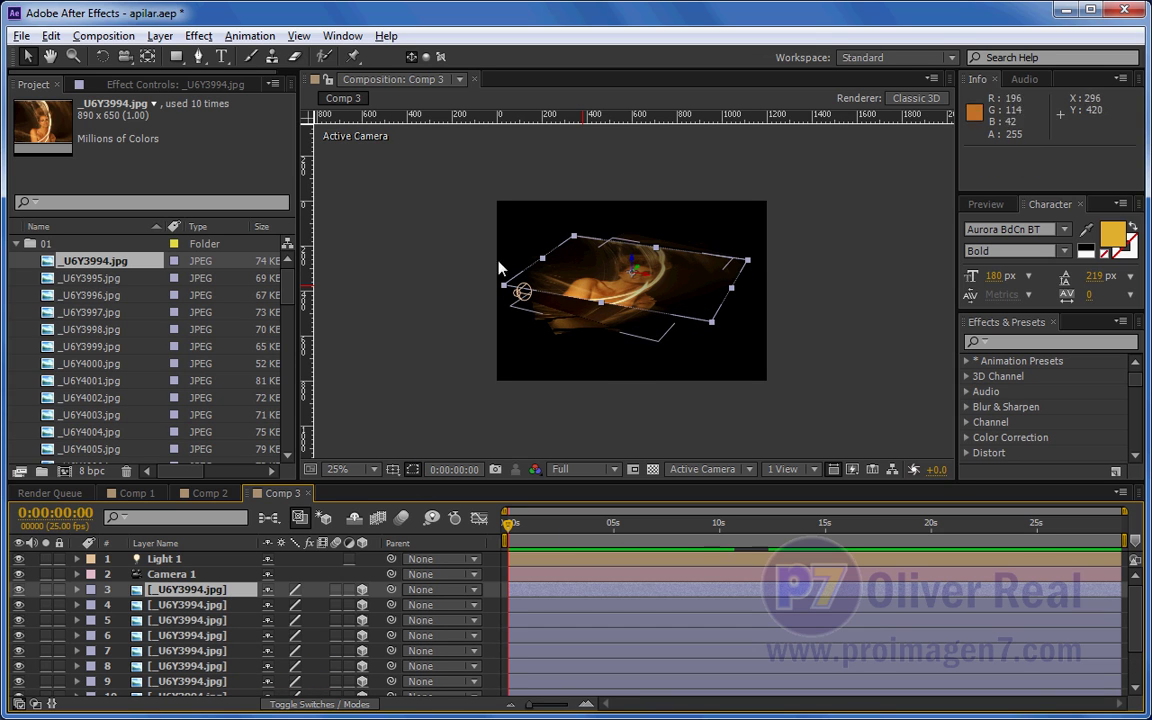
# Step: Orbit the camera with the Unified Camera tool to view the photo stack tilted
pyautogui.click(124, 56)
pyautogui.moveTo(552, 322); pyautogui.dragTo(667, 330)
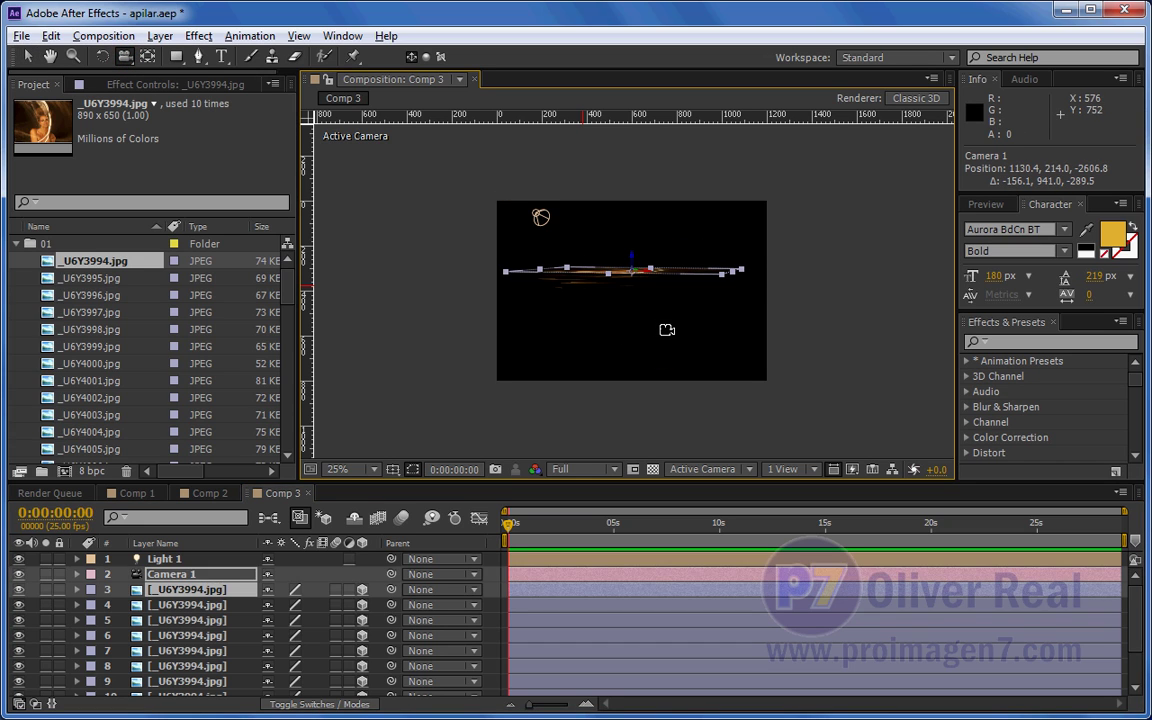
pyautogui.moveTo(663, 311); pyautogui.dragTo(651, 321)
pyautogui.scroll(2, 605, 312)
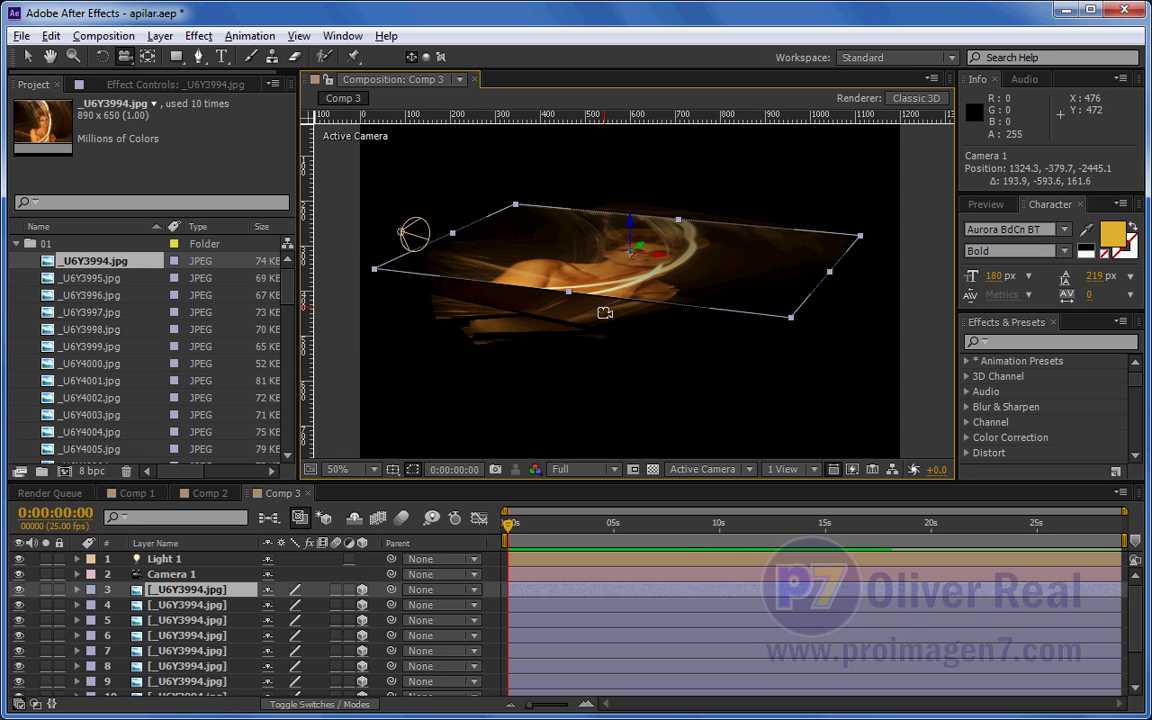
# Step: Duplicate the top photo layer twice more
pyautogui.click(199, 592)
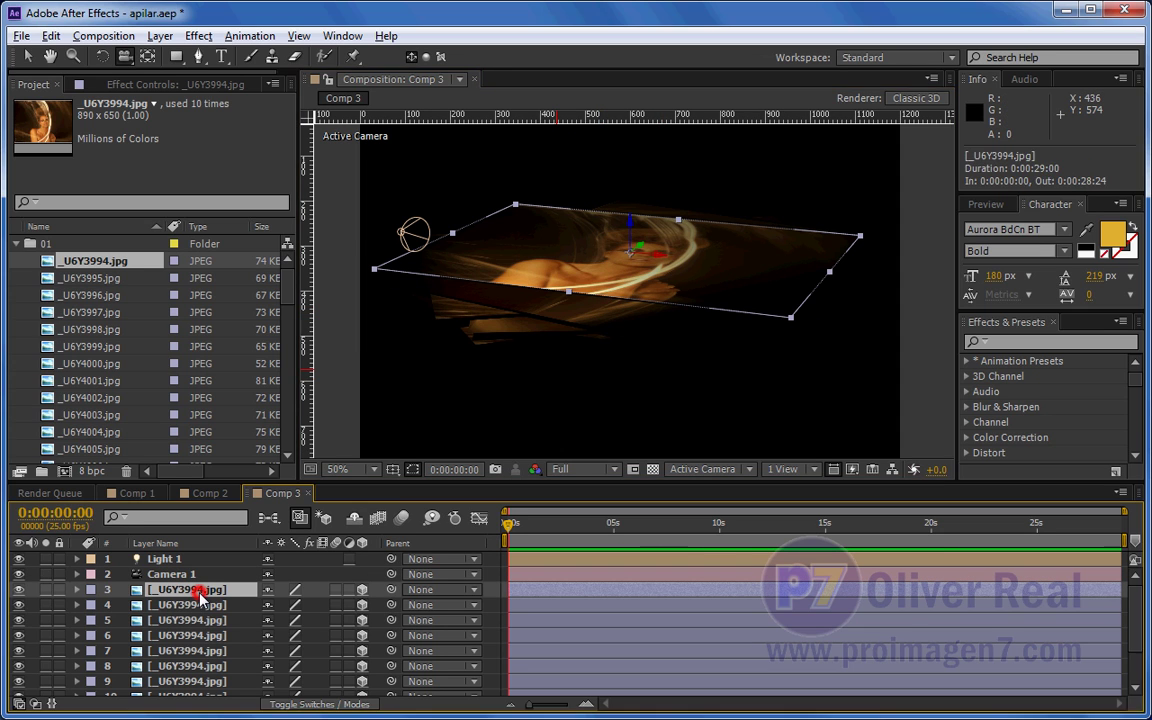
pyautogui.hotkey('ctrl', 'd')
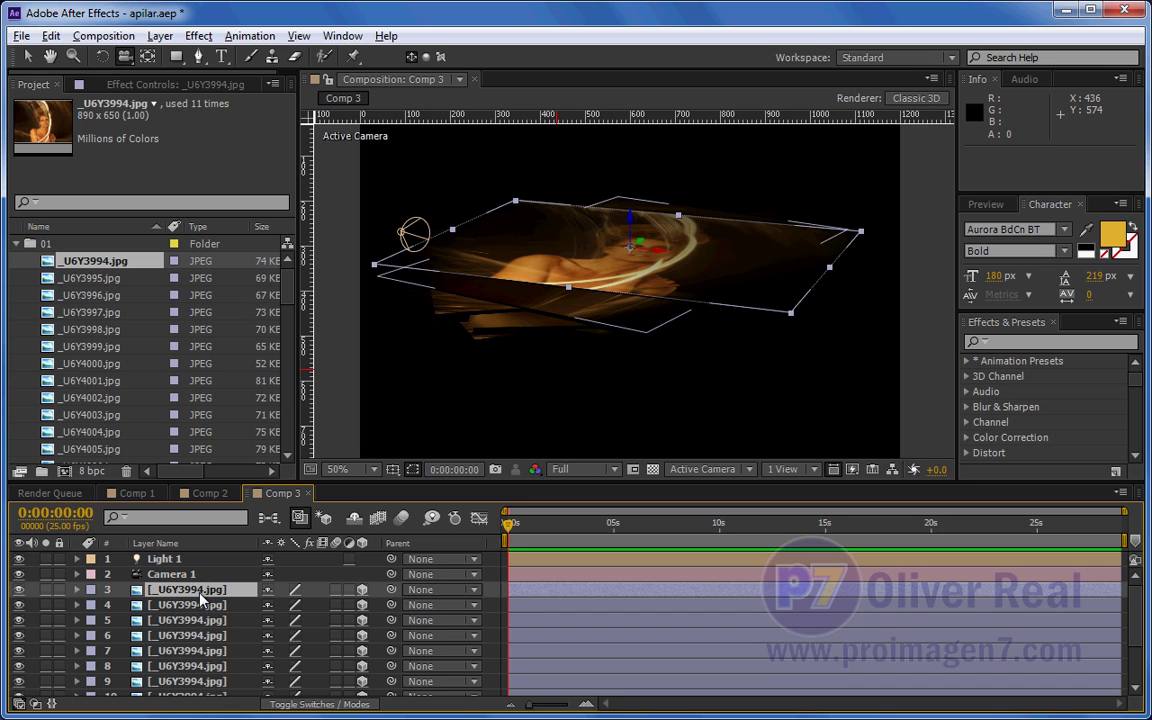
pyautogui.hotkey('ctrl', 'd')
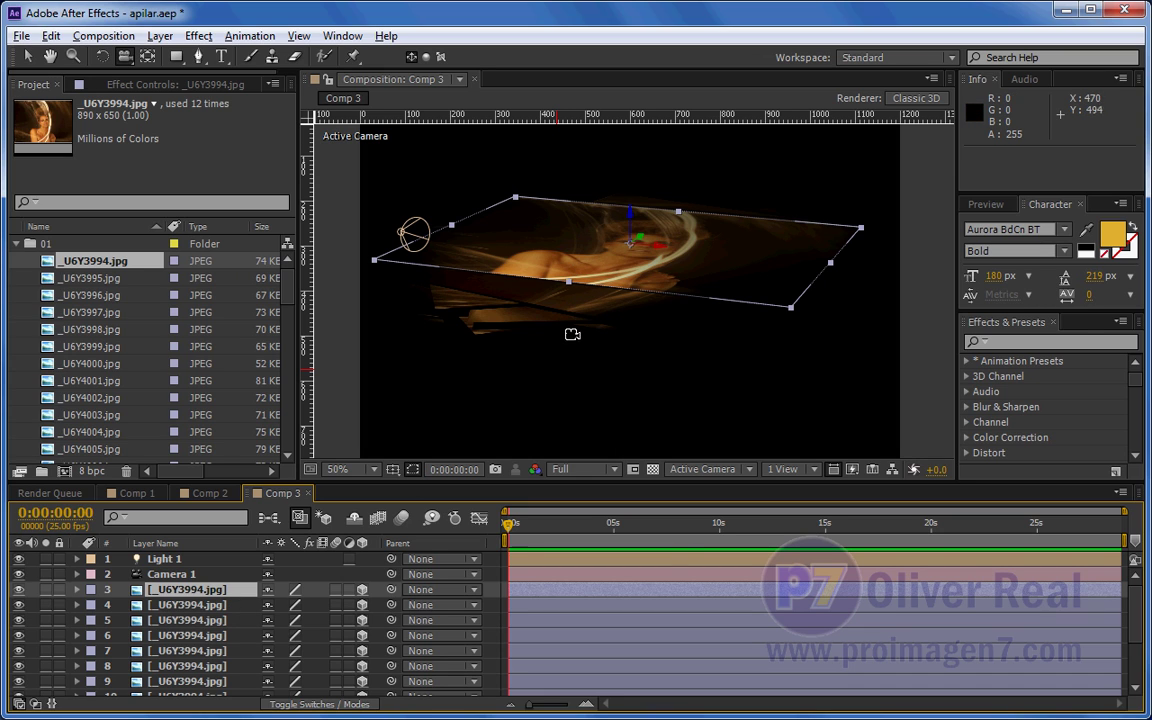
# Step: Return to the Selection tool and scroll the timeline down to the bottom photo layers
pyautogui.press('v')
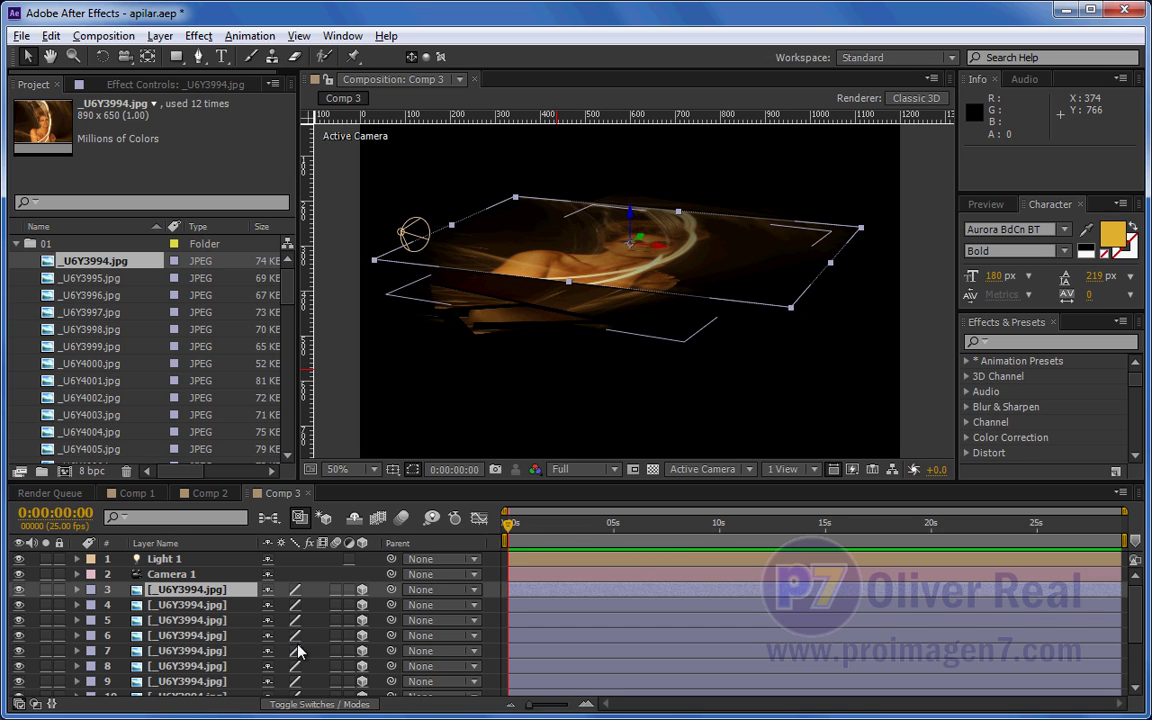
pyautogui.scroll(-3, 307, 645)
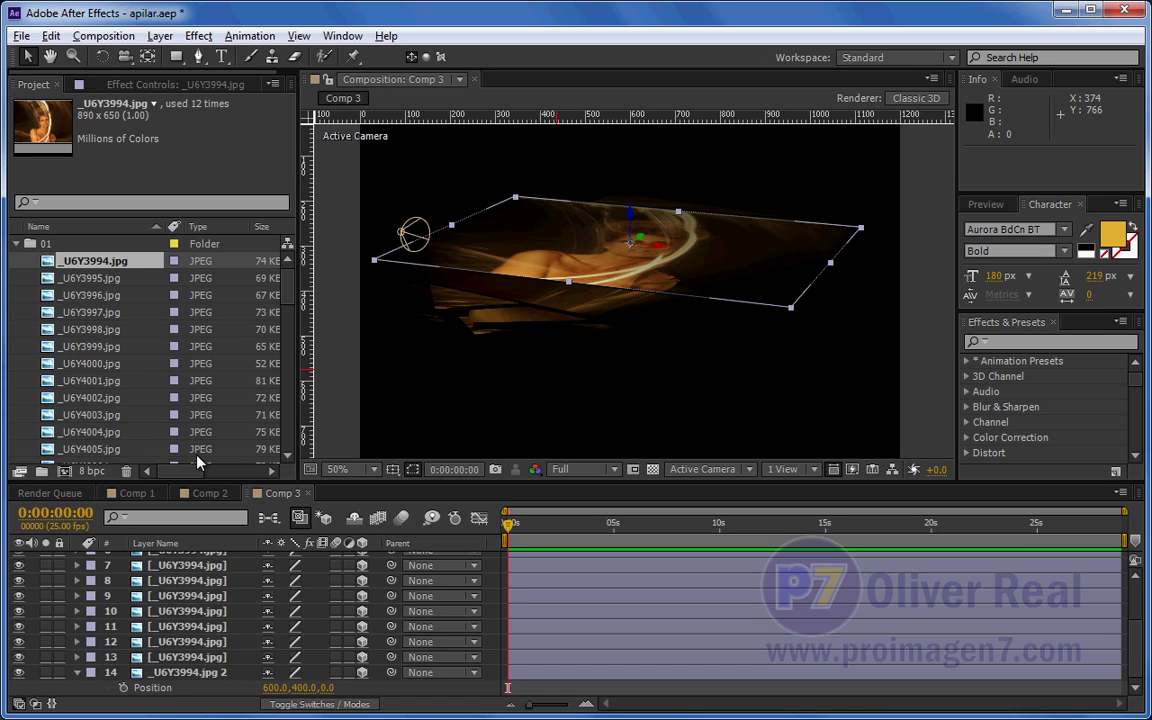
# Step: Replace layer 13's source with _U6Y3995.jpg and layer 12's with _U6Y3996.jpg
pyautogui.click(206, 672)
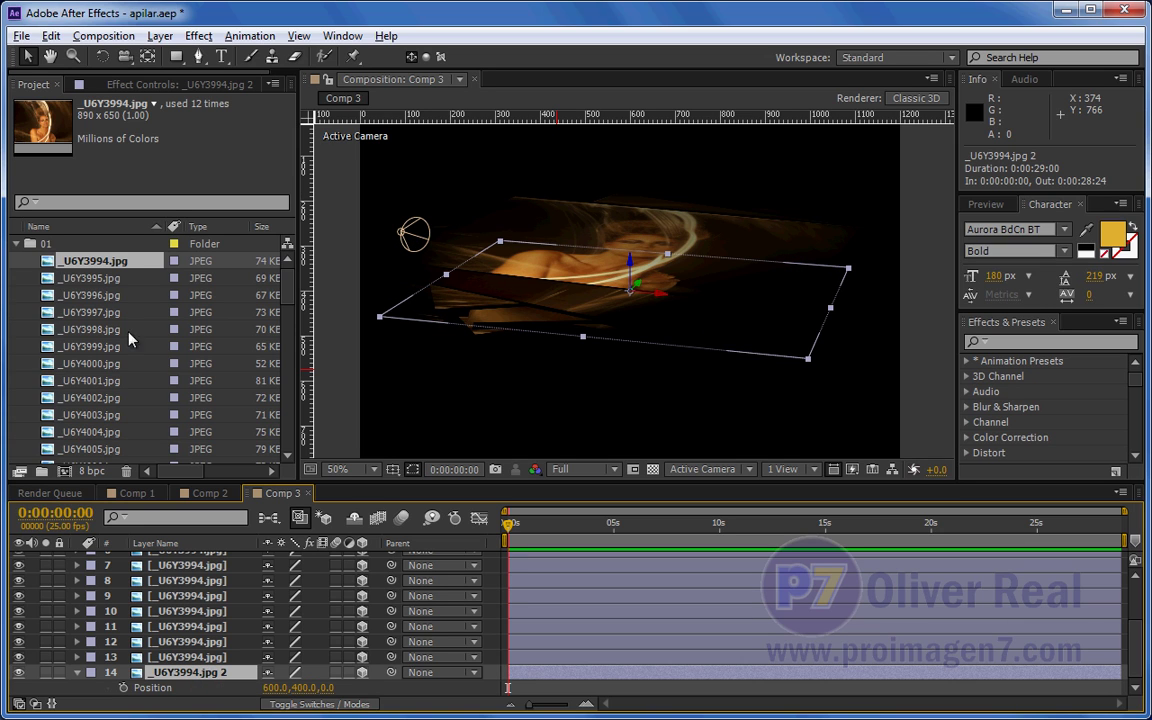
pyautogui.click(201, 659)
pyautogui.click(119, 280)
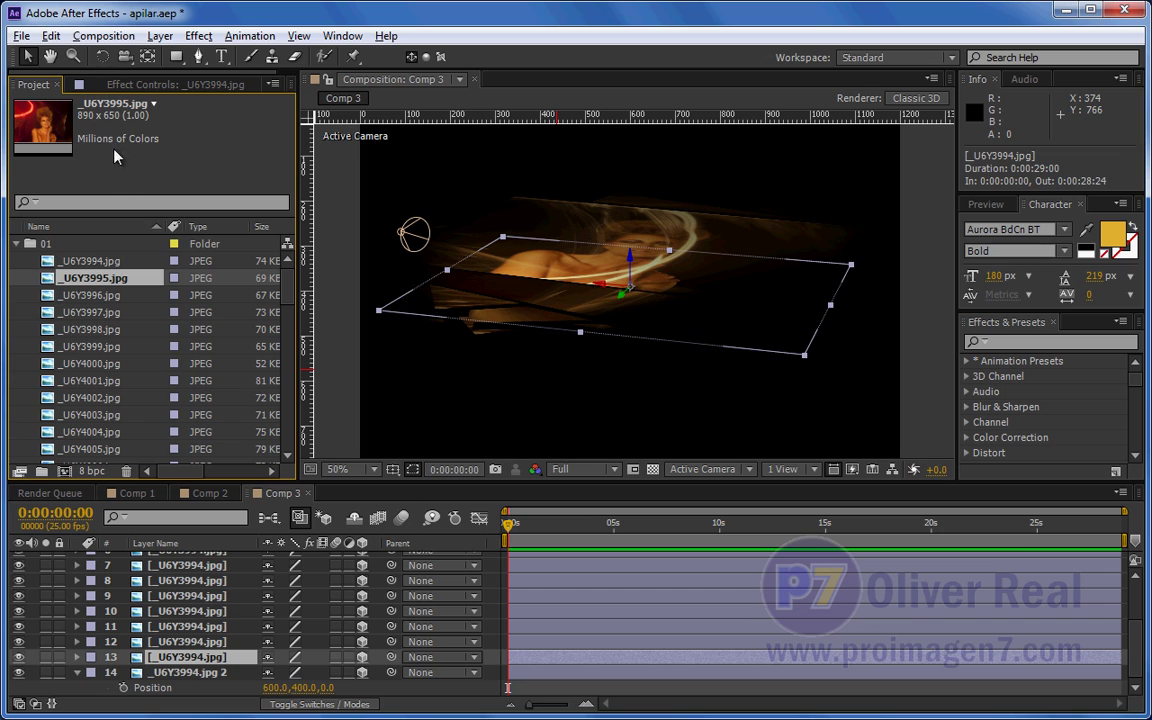
pyautogui.click(201, 658)
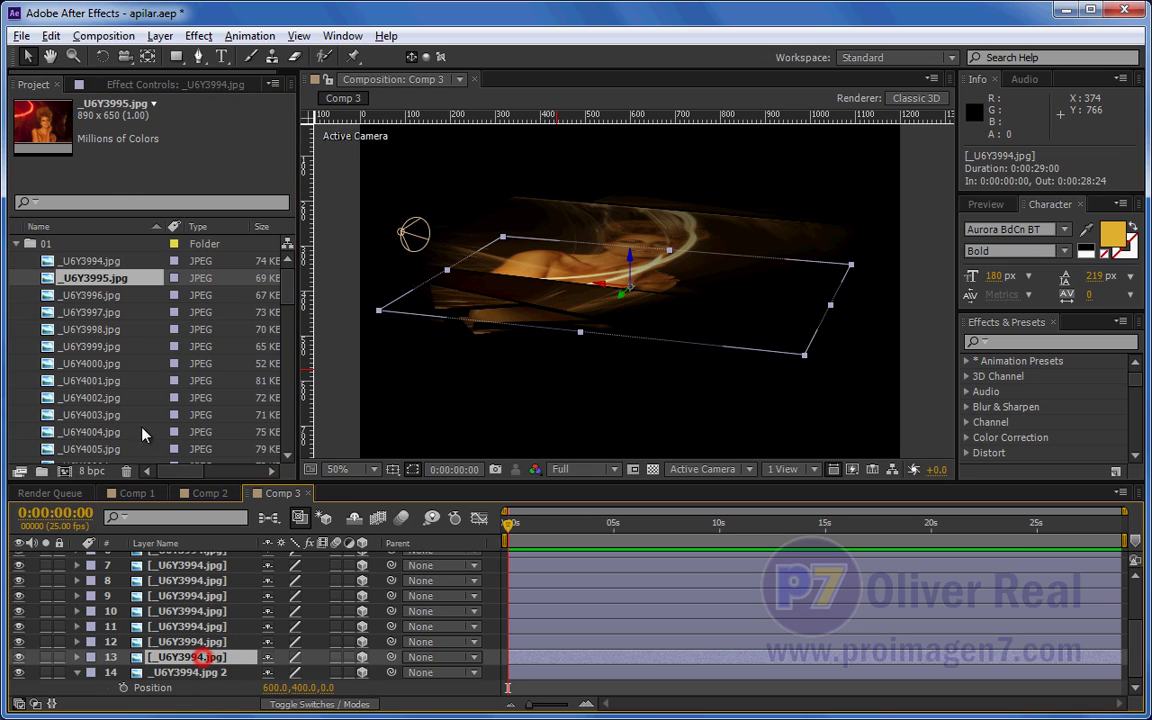
pyautogui.click(92, 280)
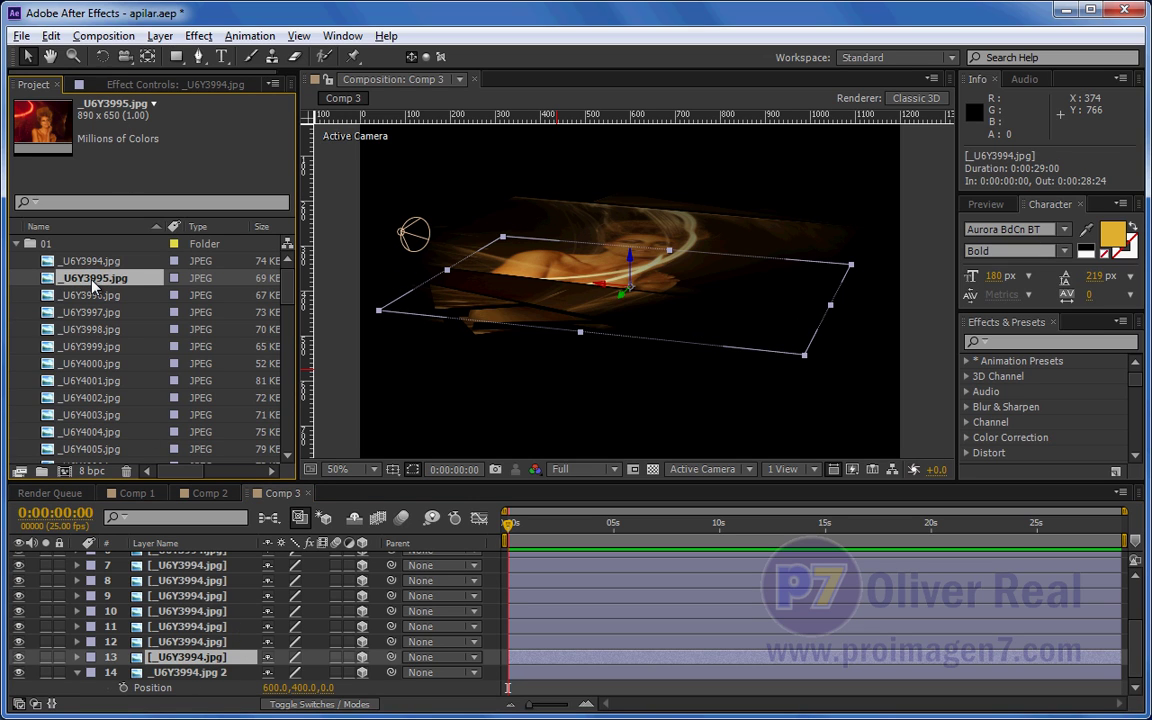
pyautogui.moveTo(88, 283)
pyautogui.mouseDown()
pyautogui.moveTo(218, 670)
pyautogui.moveTo(215, 656)
pyautogui.mouseUp()
pyautogui.click(205, 641)
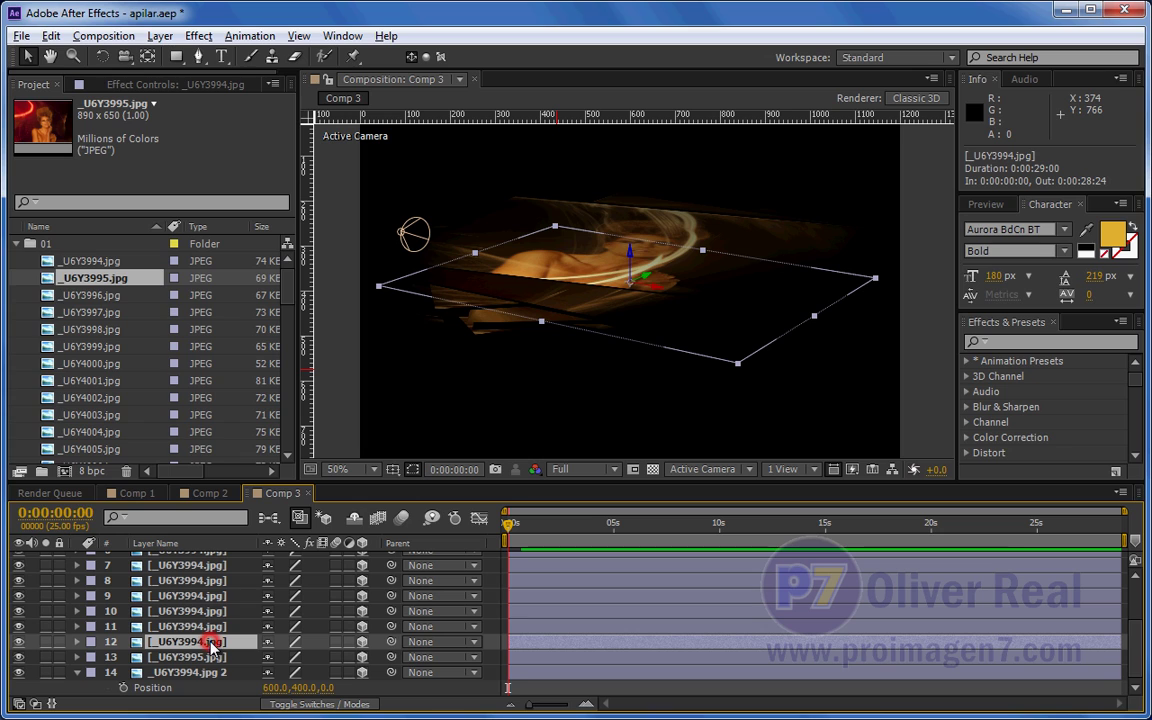
pyautogui.click(115, 296)
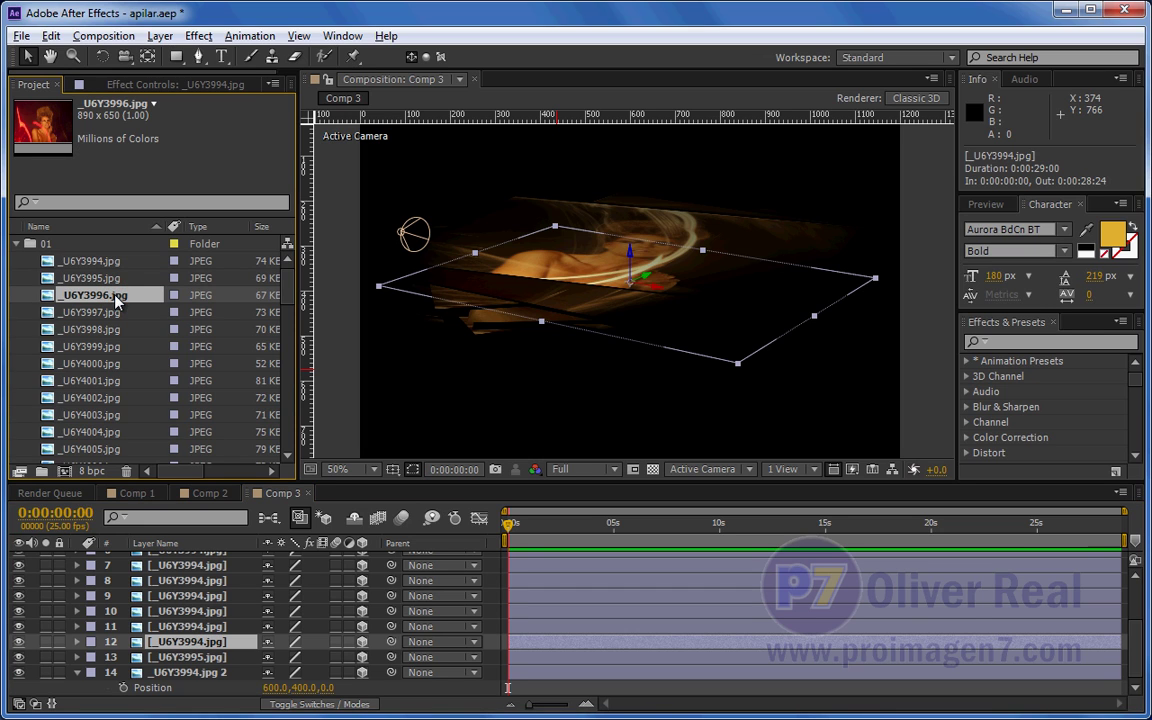
pyautogui.moveTo(115, 296); pyautogui.dragTo(203, 645)
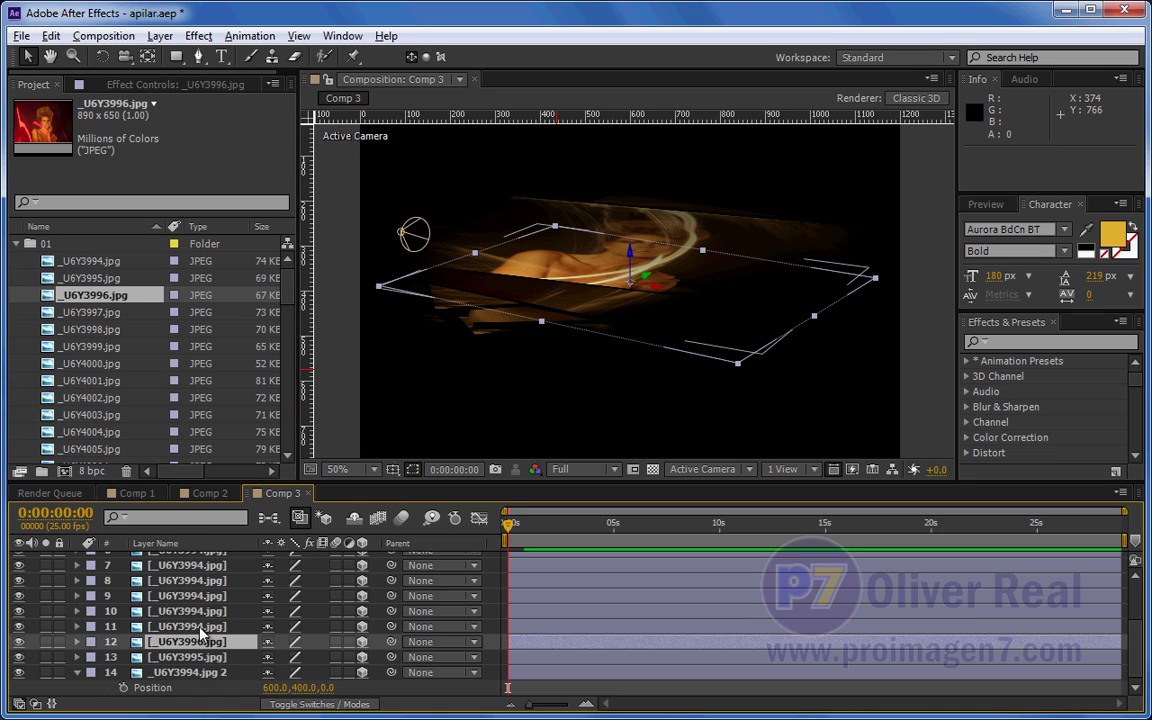
# Step: Replace layer 11's source with _U6Y3997.jpg and layer 10's with _U6Y3998.jpg
pyautogui.click(192, 626)
pyautogui.click(99, 314)
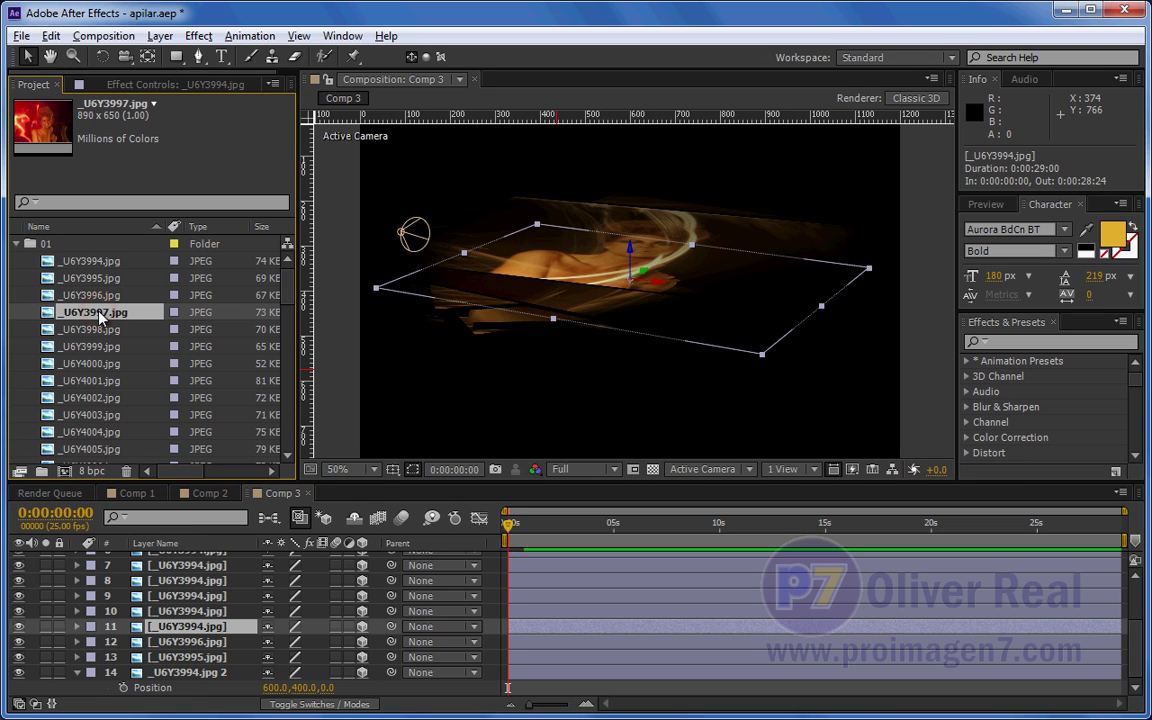
pyautogui.moveTo(99, 318); pyautogui.dragTo(176, 622)
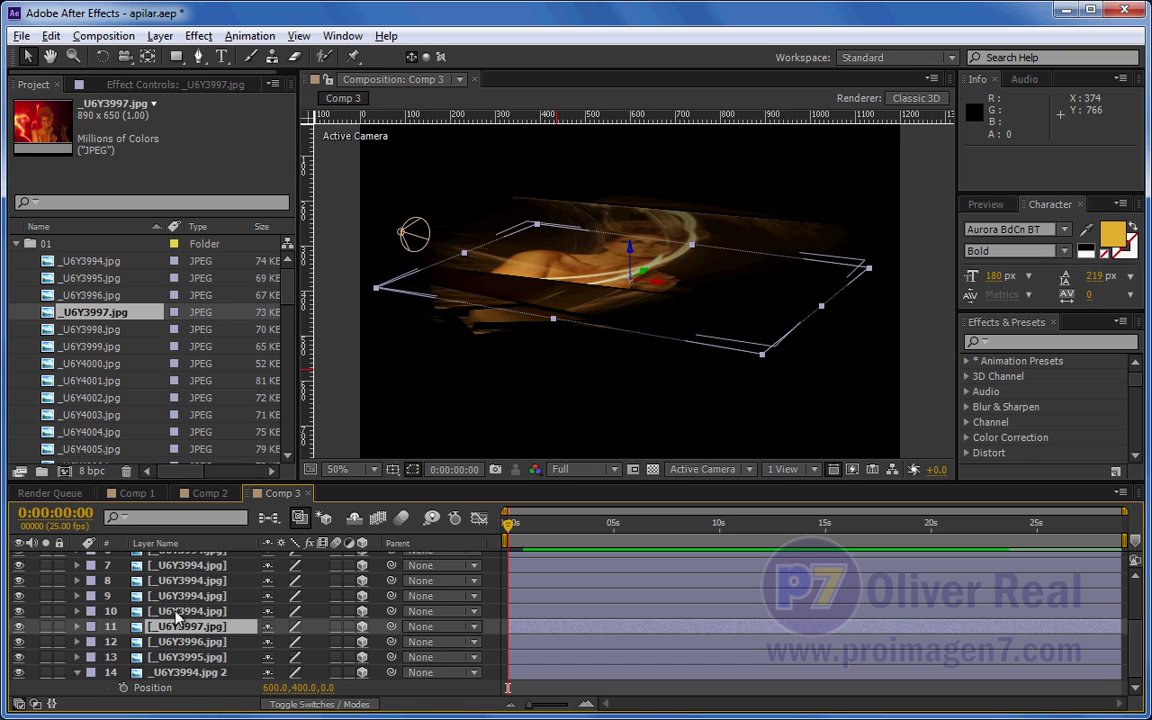
pyautogui.click(170, 611)
pyautogui.click(113, 336)
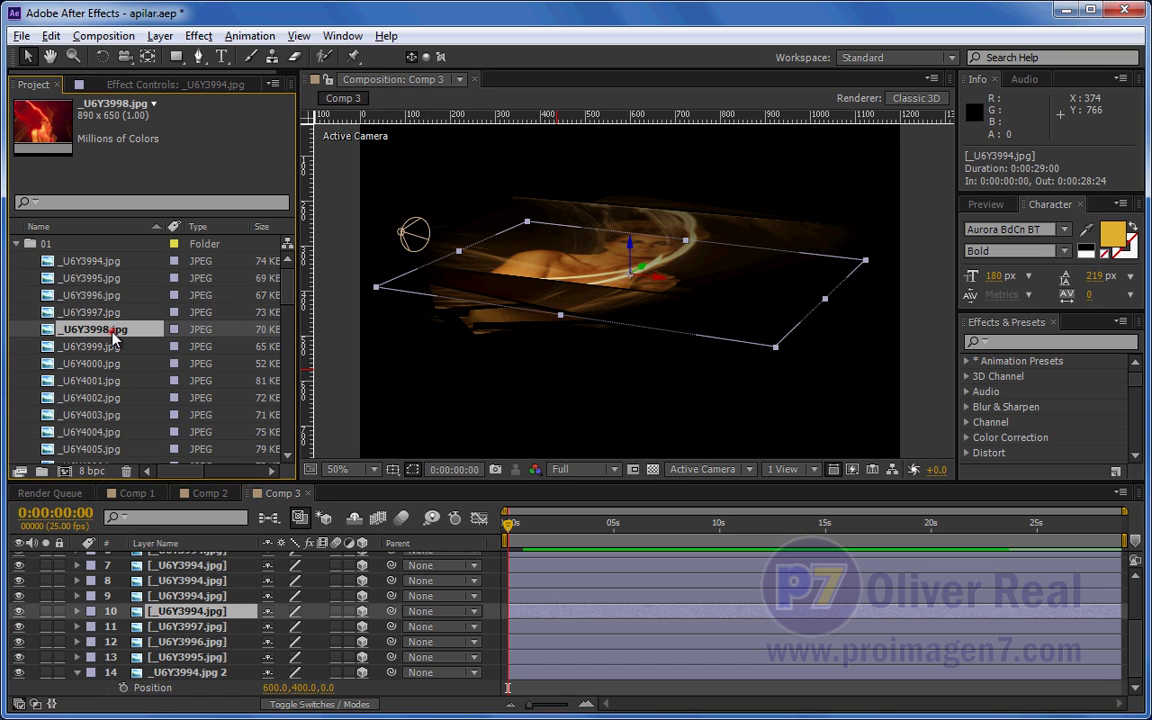
pyautogui.moveTo(113, 336); pyautogui.dragTo(189, 611)
# Step: Replace layer 9's source with _U6Y3999.jpg and layer 8's with _U6Y4000.jpg
pyautogui.click(180, 595)
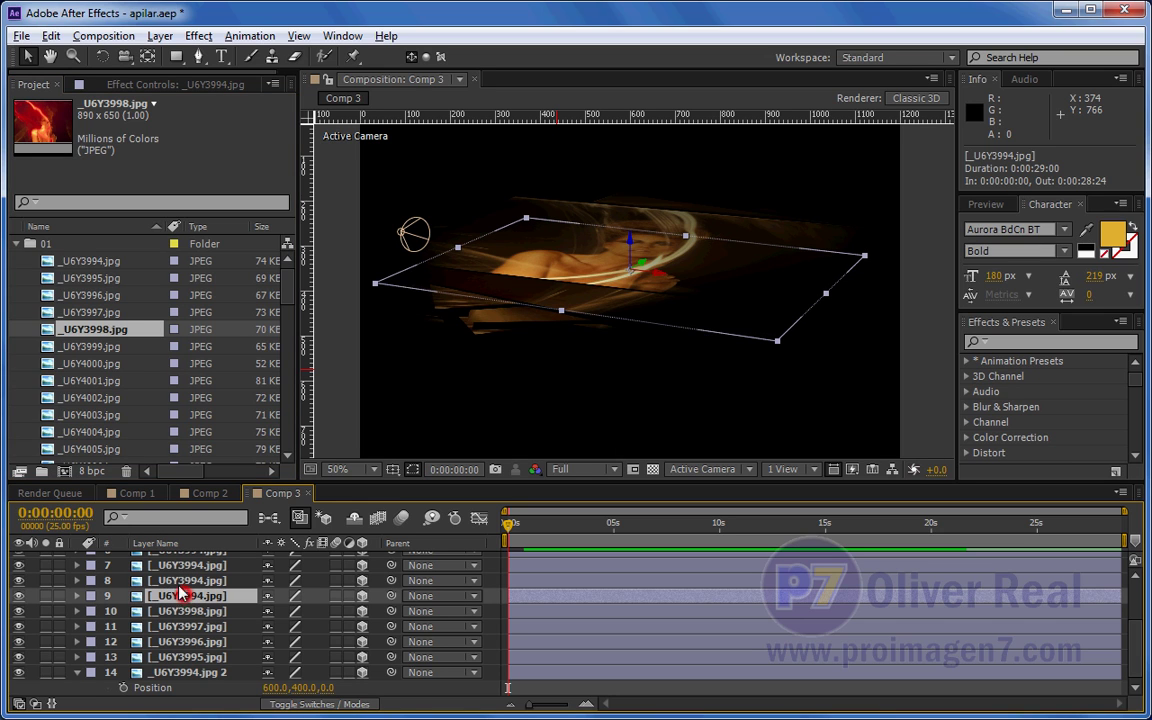
pyautogui.click(112, 346)
pyautogui.moveTo(111, 350); pyautogui.dragTo(198, 595)
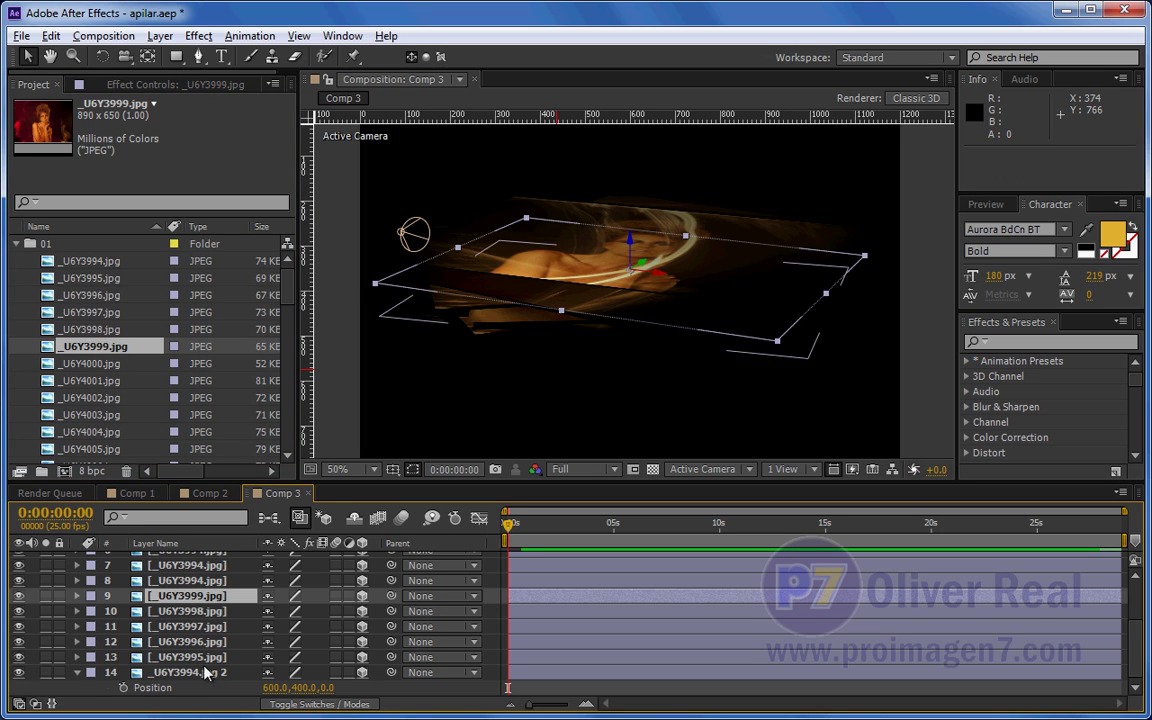
pyautogui.click(200, 581)
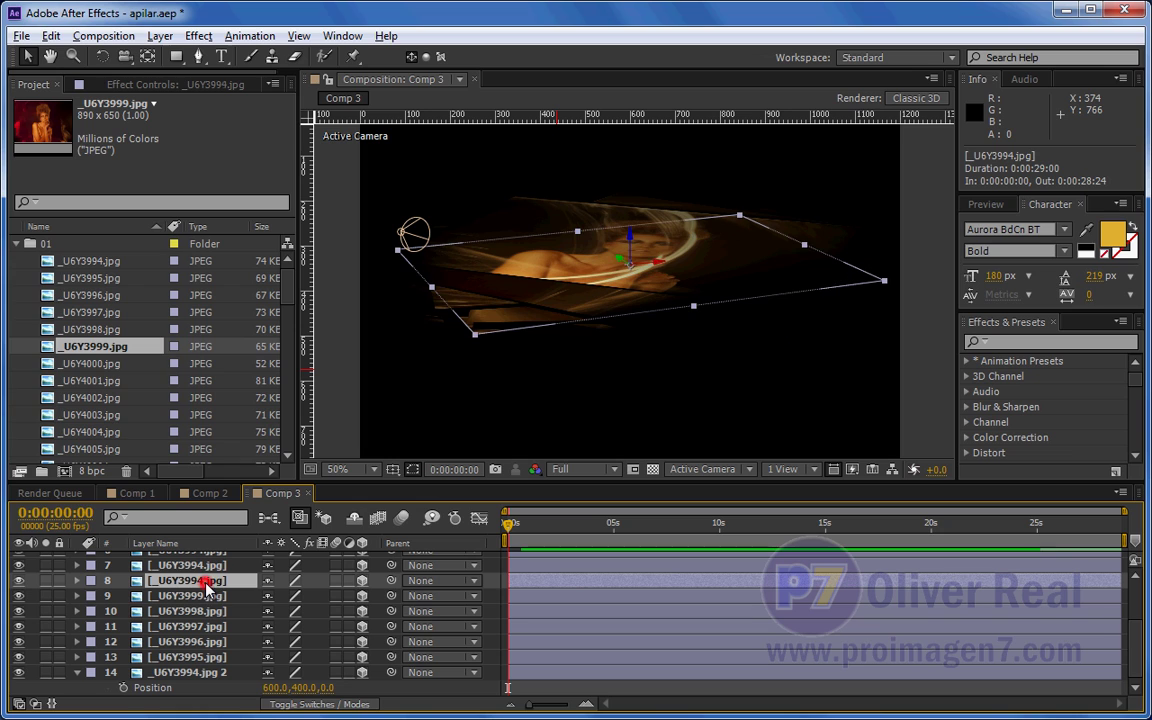
pyautogui.click(98, 364)
pyautogui.moveTo(103, 368); pyautogui.dragTo(222, 586)
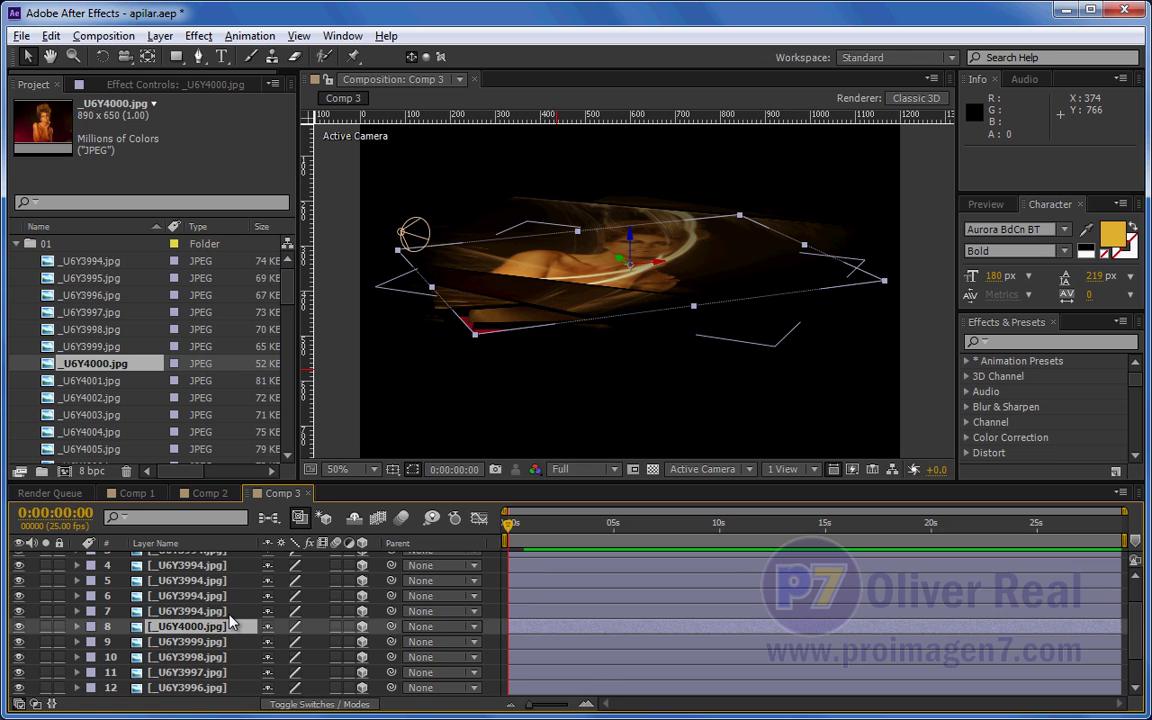
# Step: Replace layer 7's source with _U6Y4001.jpg and layer 6's with _U6Y4002.jpg
pyautogui.scroll(2, 230, 615)
pyautogui.click(190, 650)
pyautogui.click(110, 382)
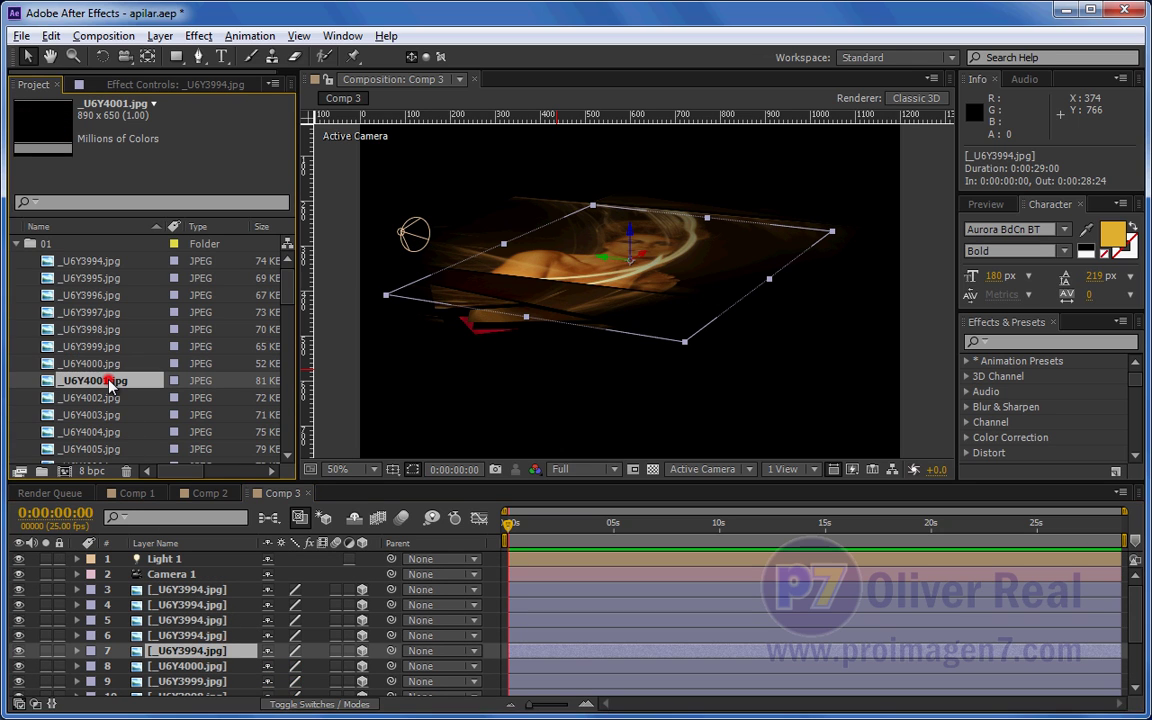
pyautogui.moveTo(110, 385); pyautogui.dragTo(213, 645)
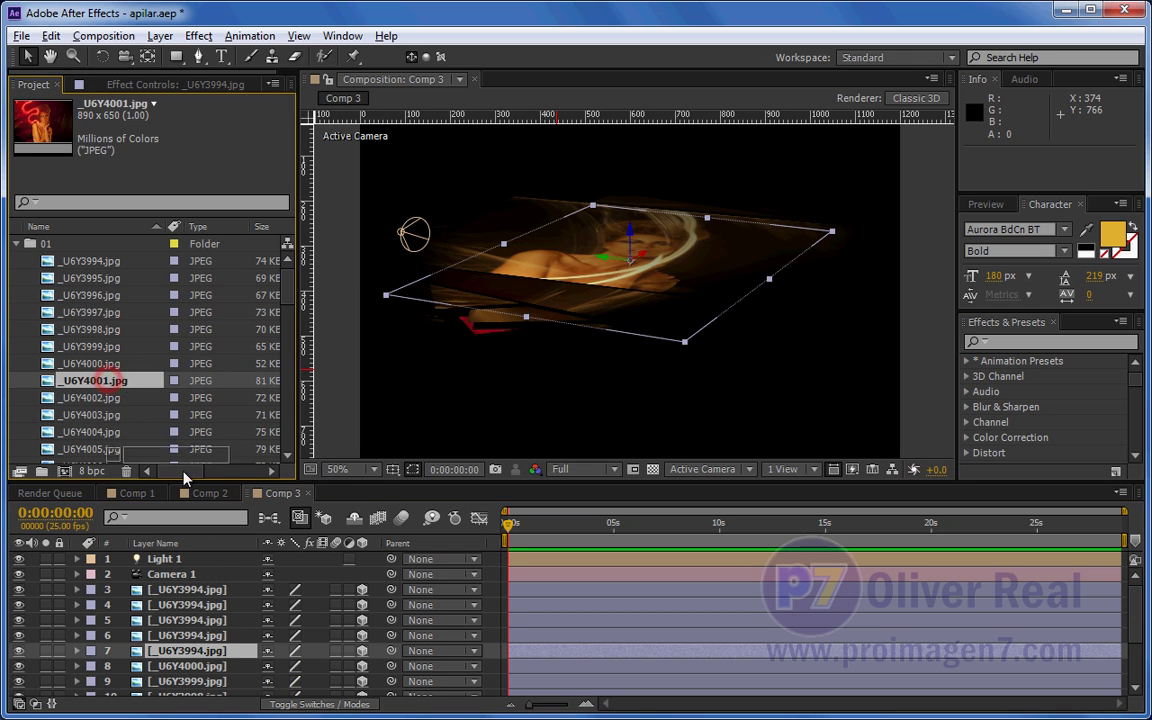
pyautogui.click(214, 637)
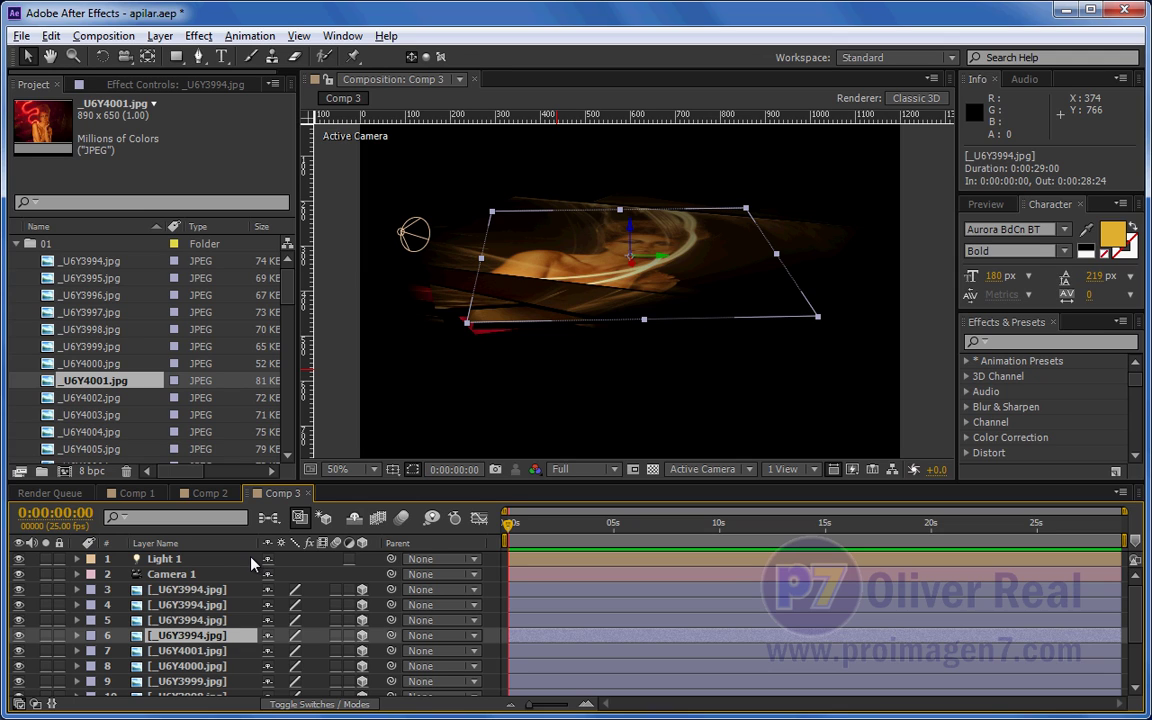
pyautogui.click(102, 398)
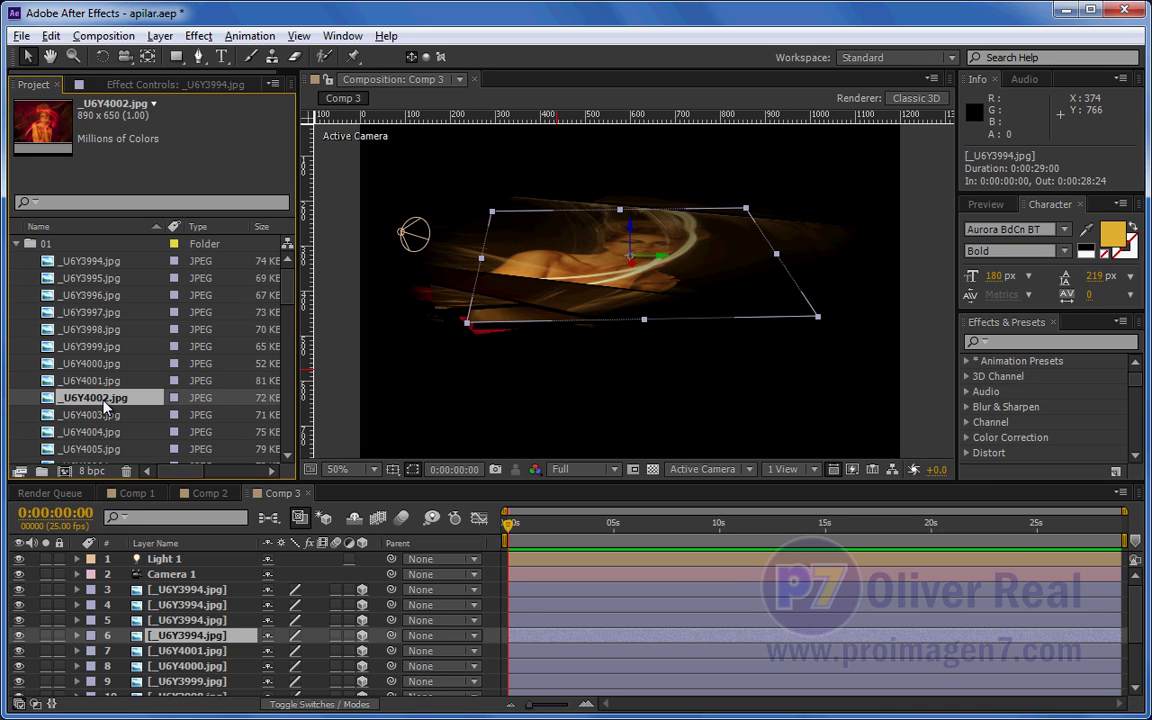
pyautogui.moveTo(104, 405); pyautogui.dragTo(220, 637)
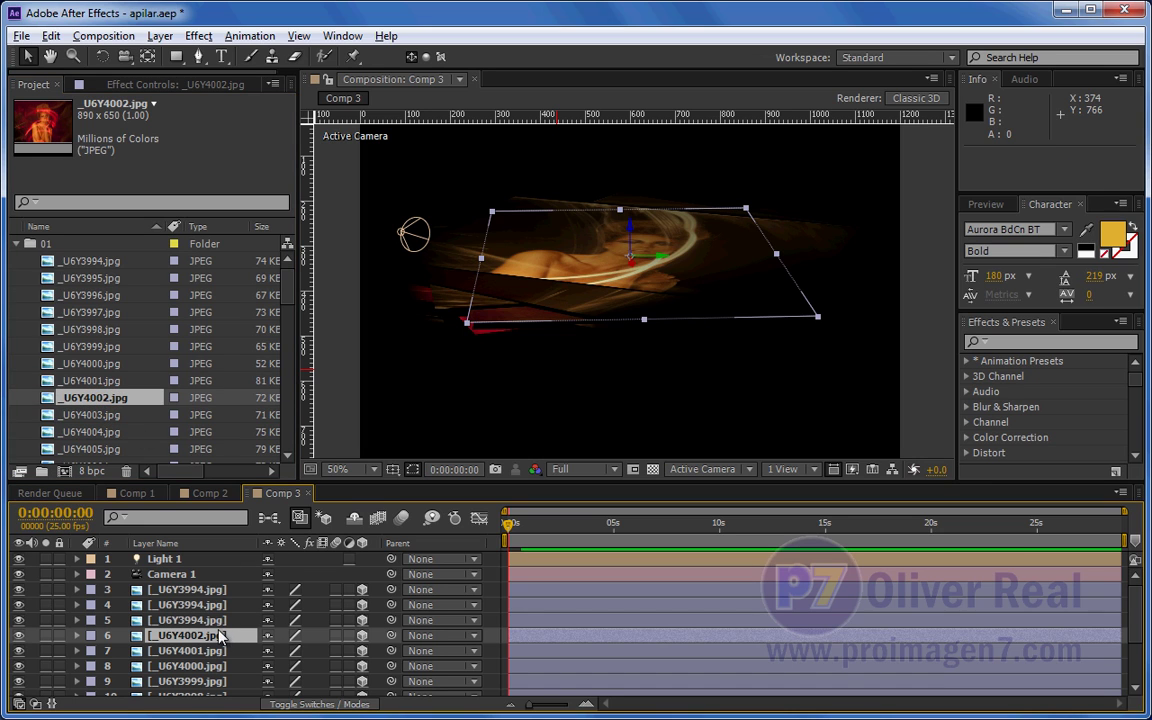
# Step: Replace layers 5, 4 and 3 with _U6Y4003.jpg, _U6Y4004.jpg and _U6Y4005.jpg
pyautogui.click(205, 620)
pyautogui.click(112, 415)
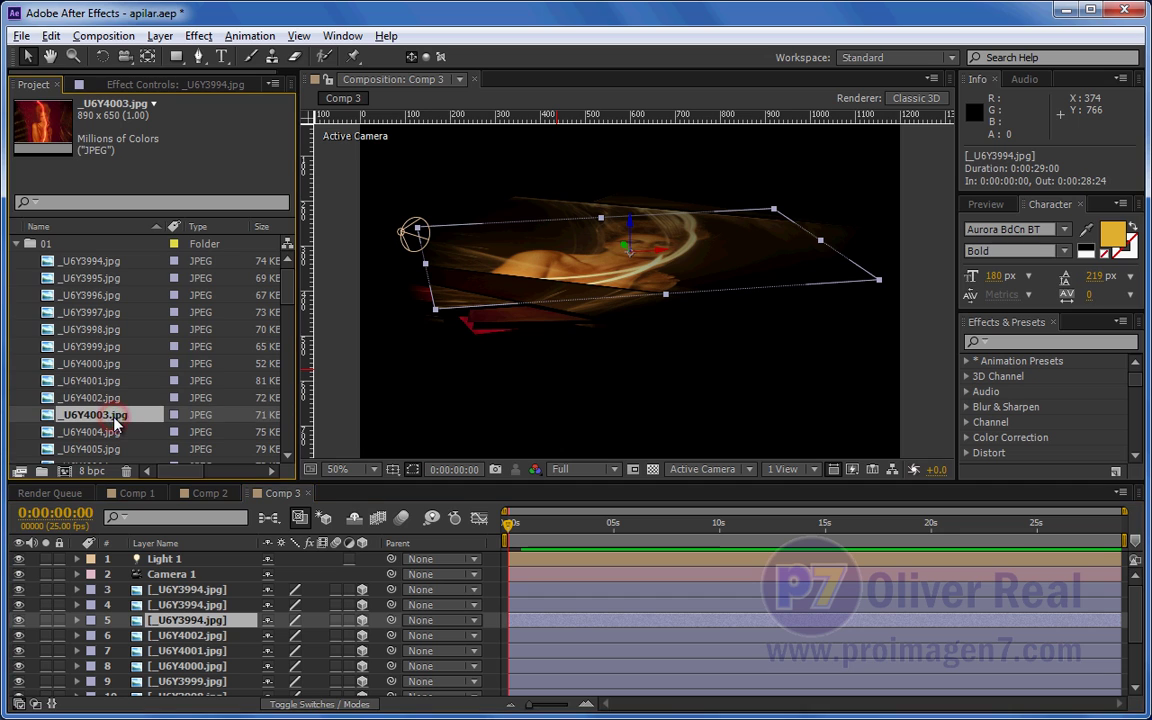
pyautogui.moveTo(114, 424); pyautogui.dragTo(215, 621)
pyautogui.click(200, 605)
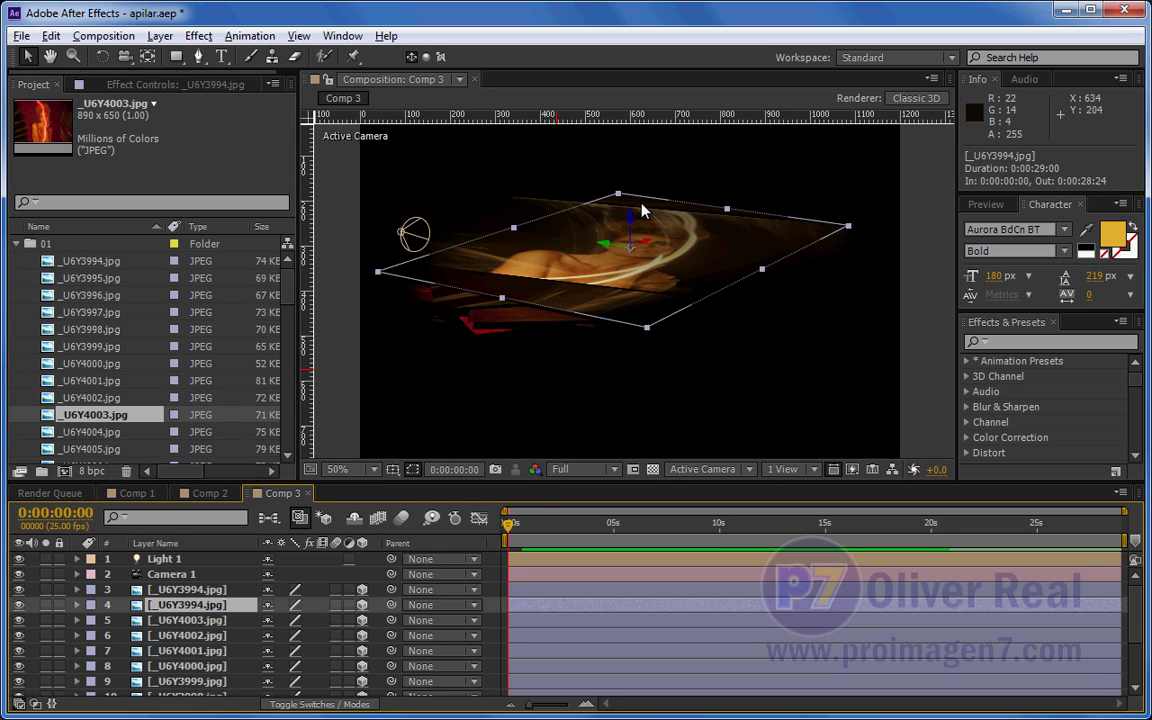
pyautogui.click(108, 433)
pyautogui.moveTo(107, 436); pyautogui.dragTo(234, 608)
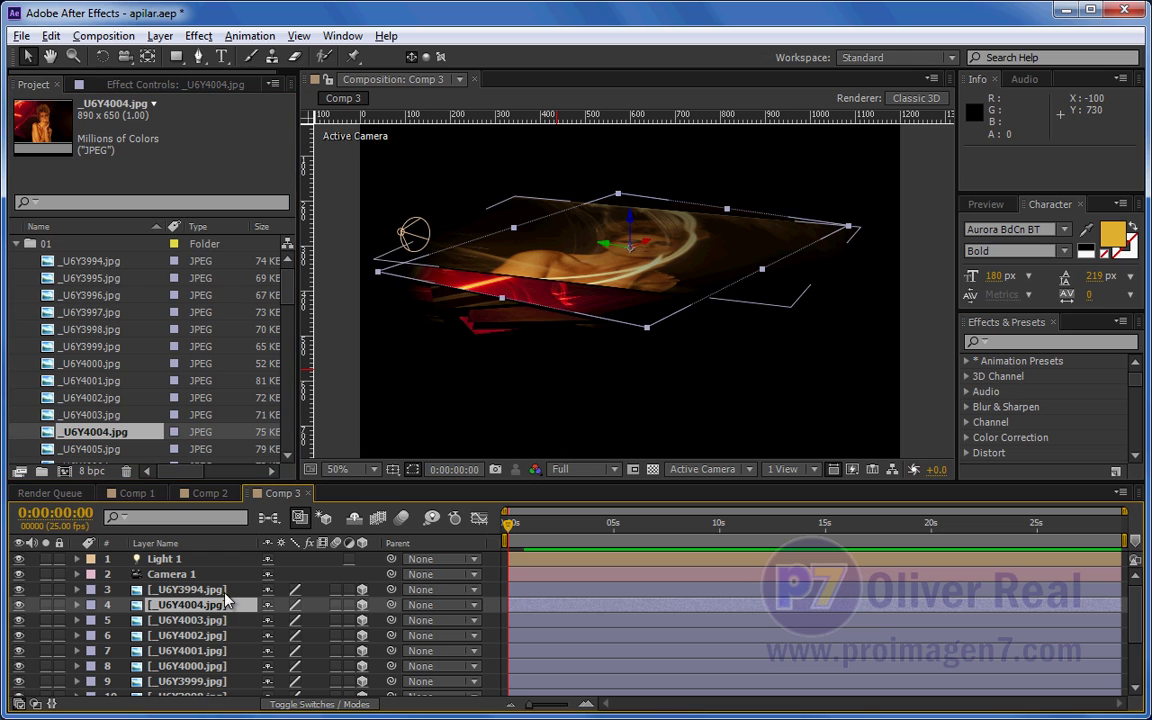
pyautogui.click(224, 591)
pyautogui.click(110, 451)
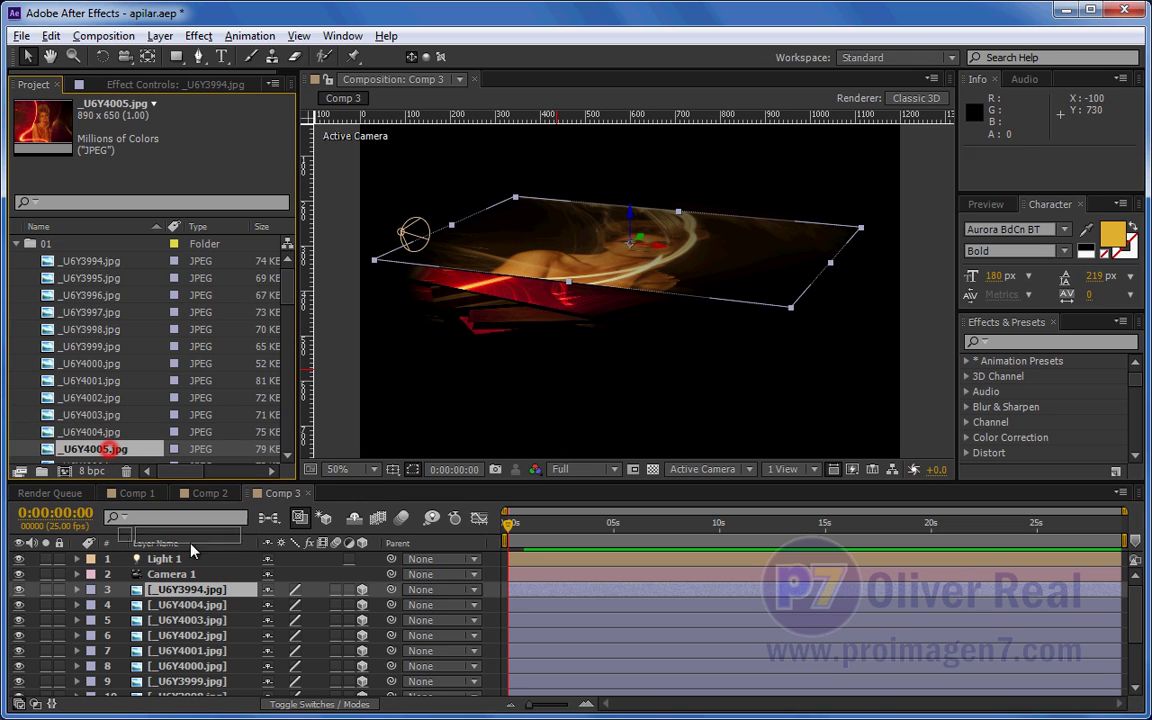
pyautogui.moveTo(110, 452); pyautogui.dragTo(205, 591)
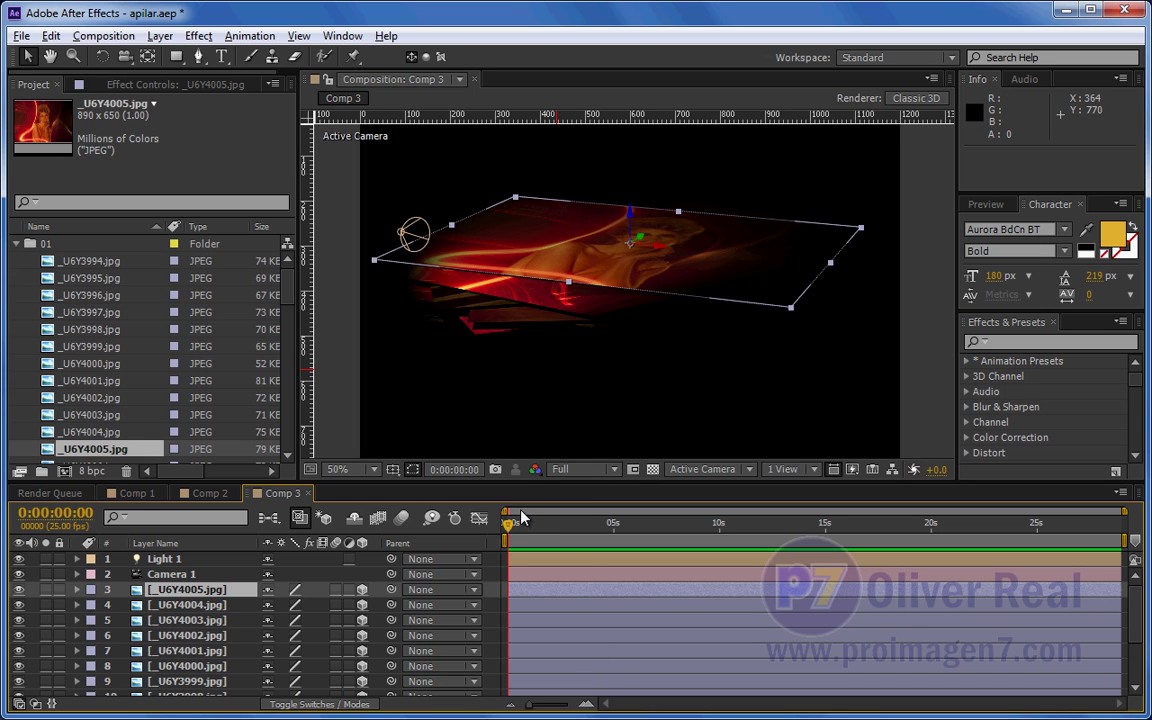
# Step: Trim photo layers 3–14 so their out-points sit at 0:00:00:20
pyautogui.moveTo(510, 530); pyautogui.dragTo(527, 537)
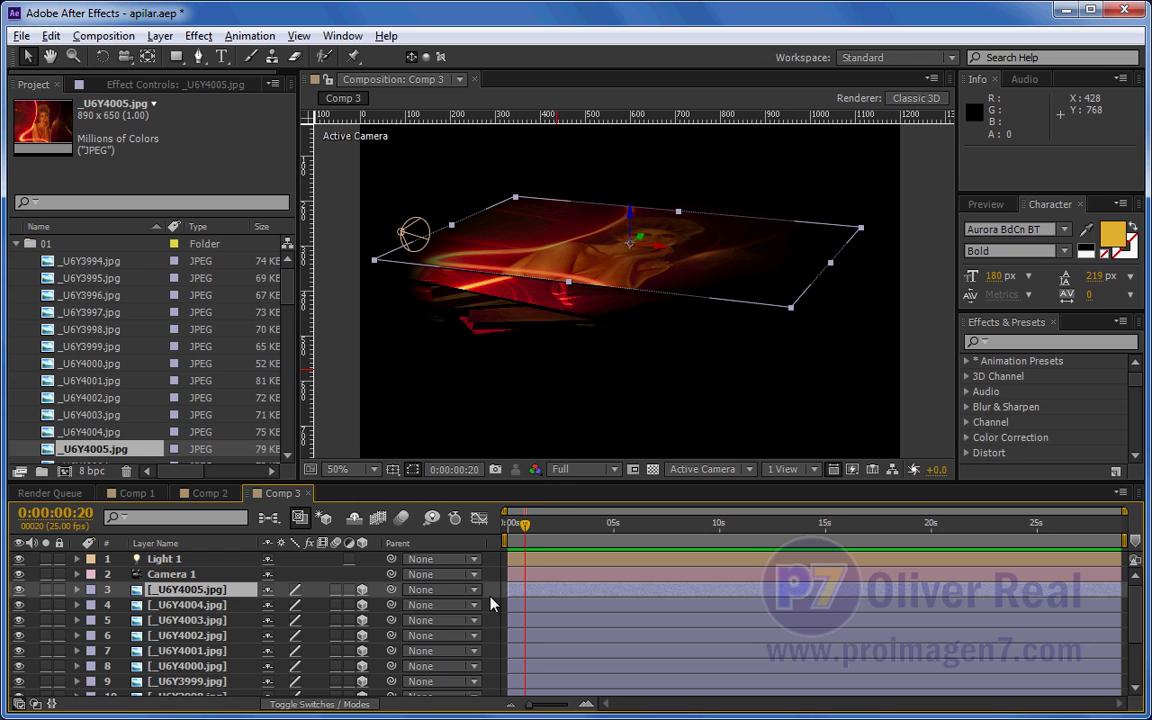
pyautogui.click(205, 590)
pyautogui.scroll(-3, 208, 620)
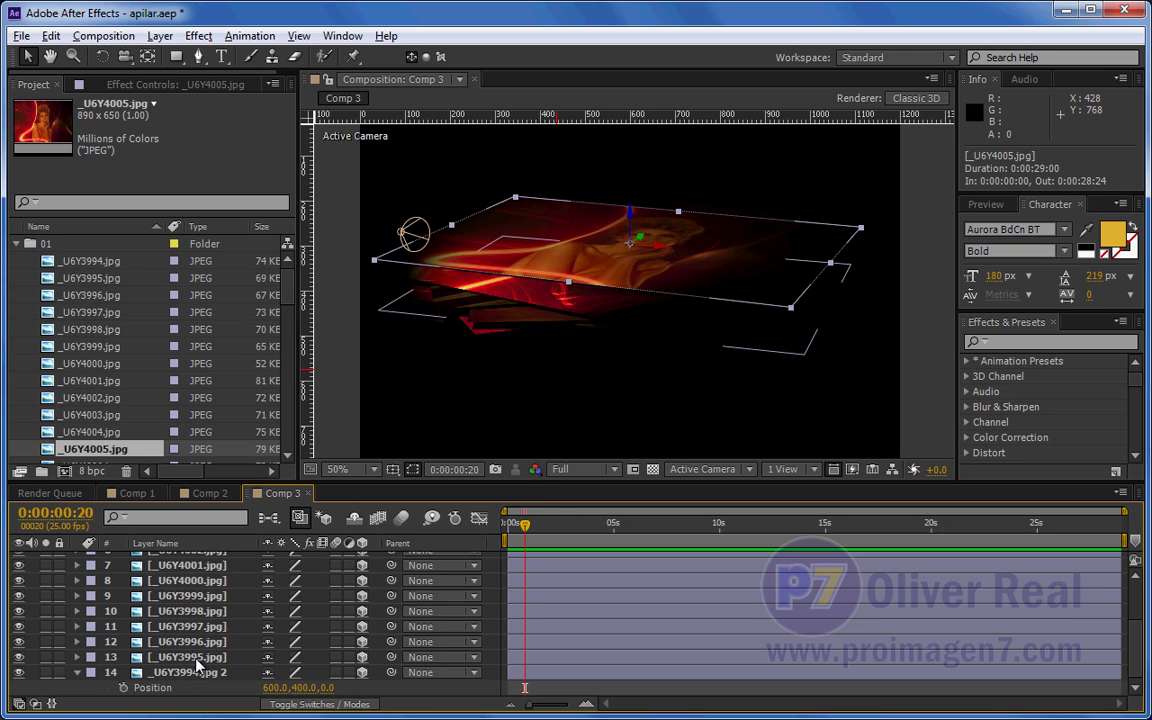
pyautogui.keyDown('shift'); pyautogui.click(198, 671); pyautogui.keyUp('shift')
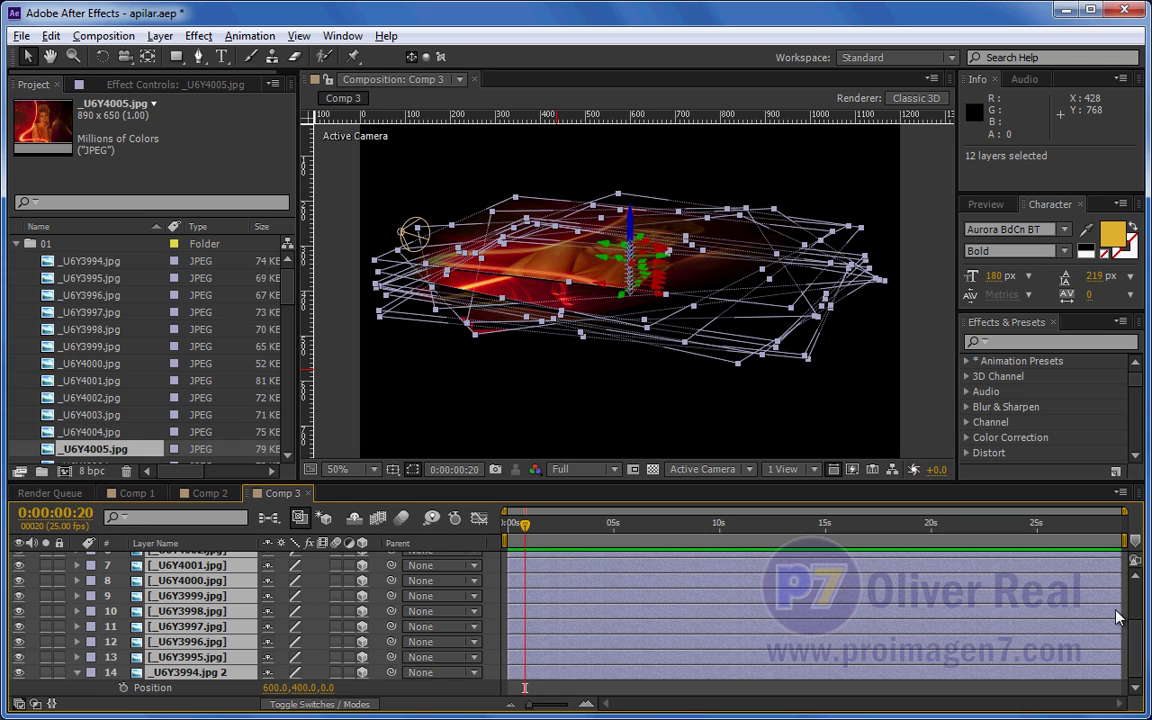
pyautogui.moveTo(1121, 611)
pyautogui.mouseDown()
pyautogui.moveTo(567, 594)
pyautogui.moveTo(534, 610)
pyautogui.mouseUp()
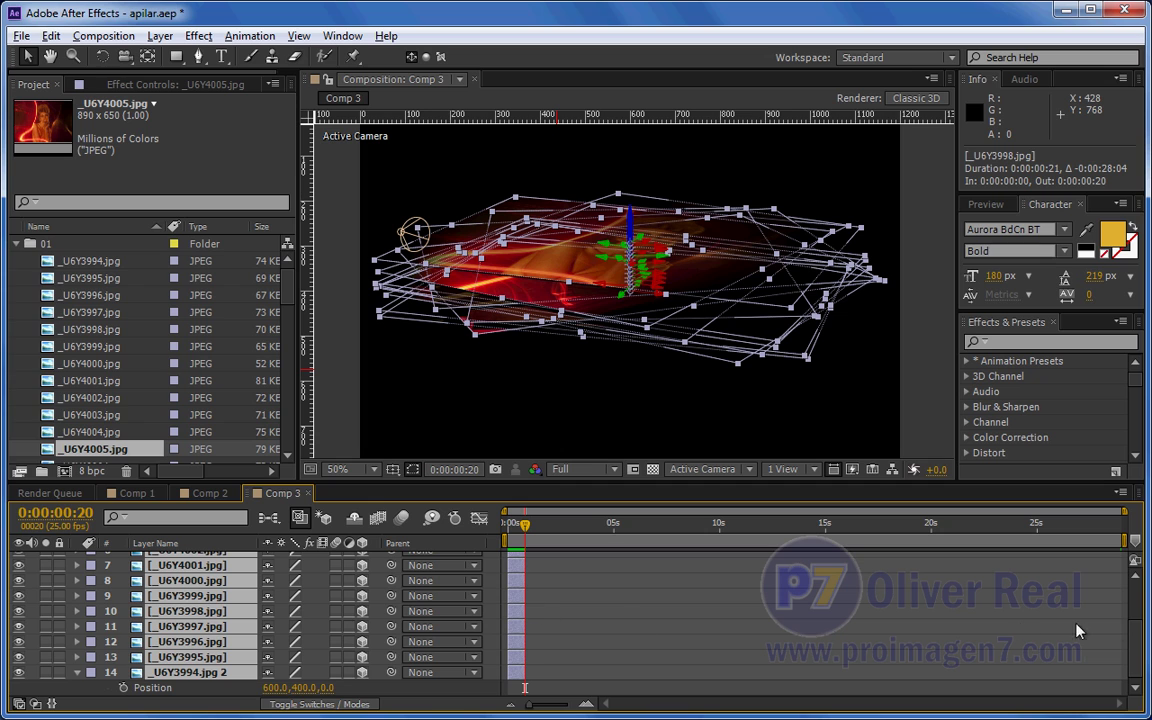
# Step: Reselect all twelve photo layers, layers 3 through 14
pyautogui.scroll(3, 1020, 575)
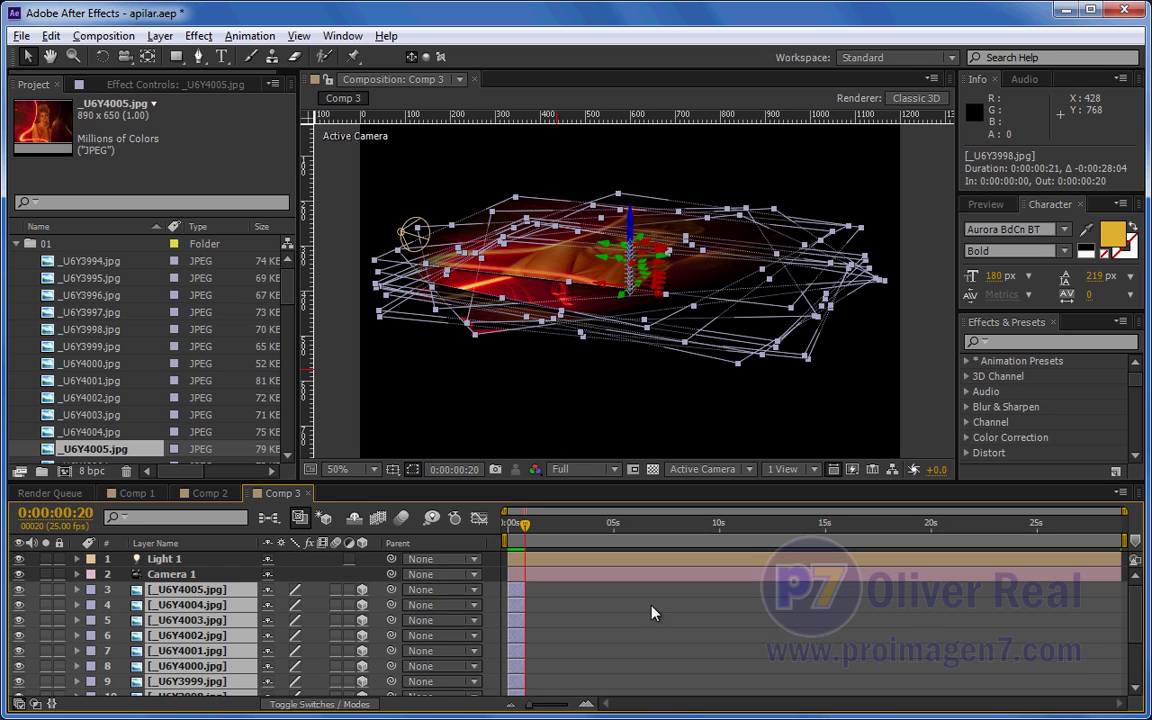
pyautogui.click(651, 612)
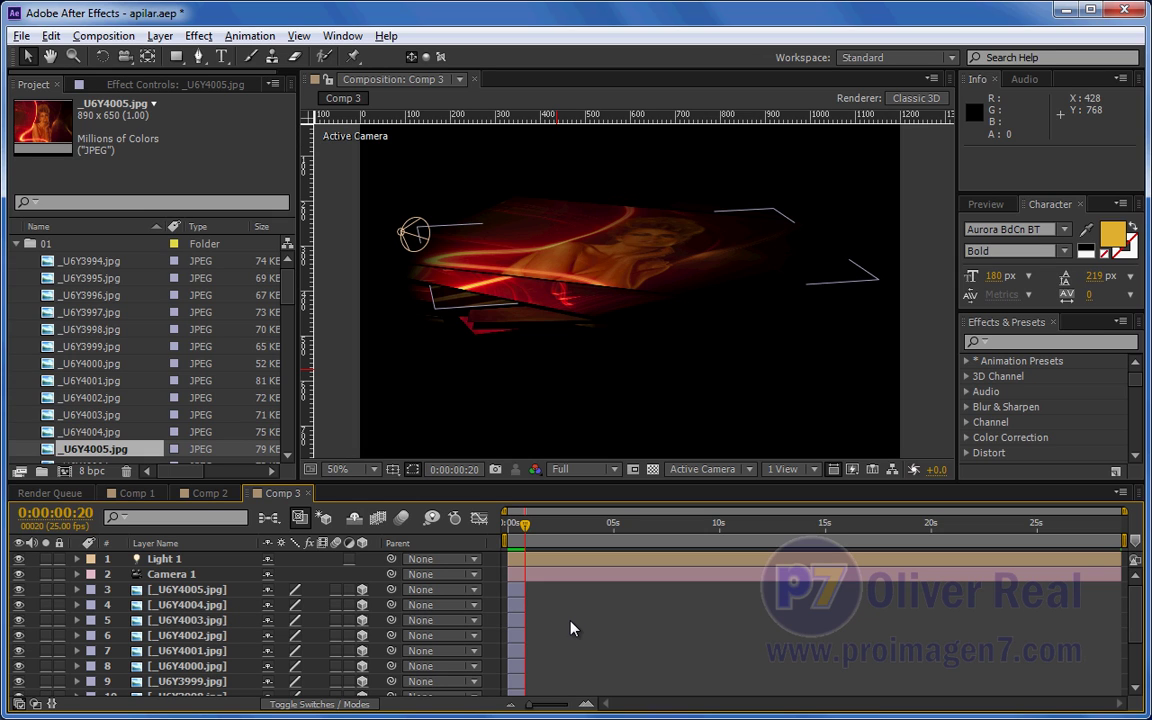
pyautogui.click(185, 590)
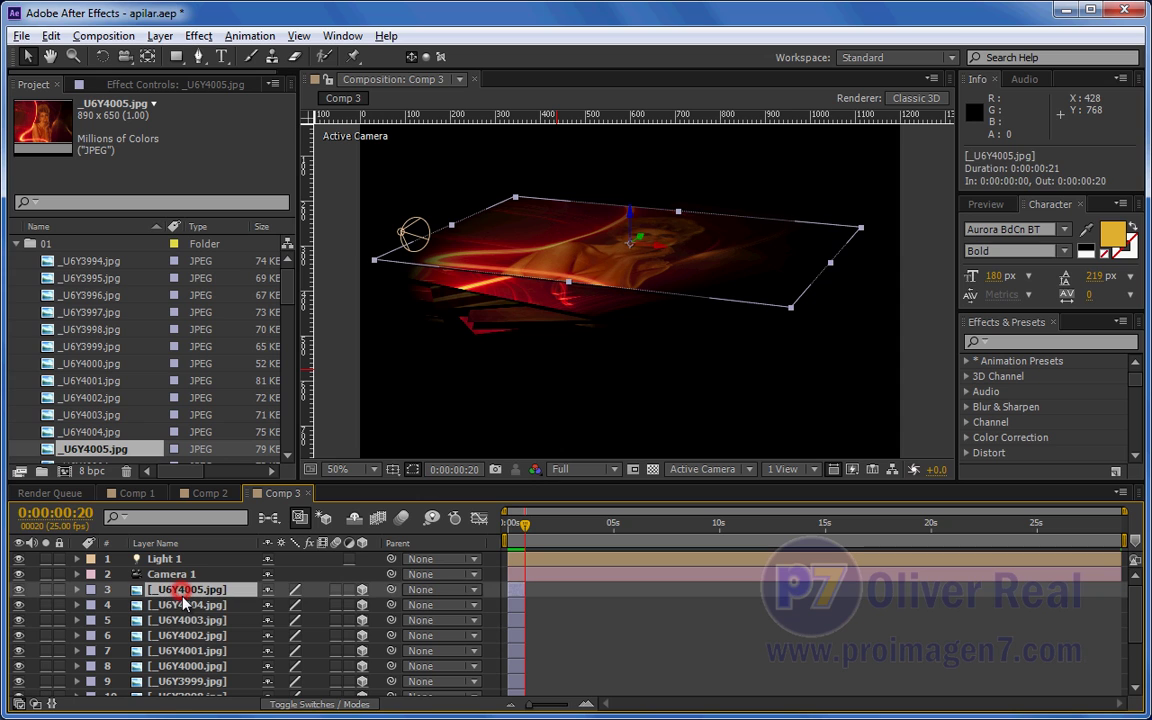
pyautogui.scroll(-3, 186, 626)
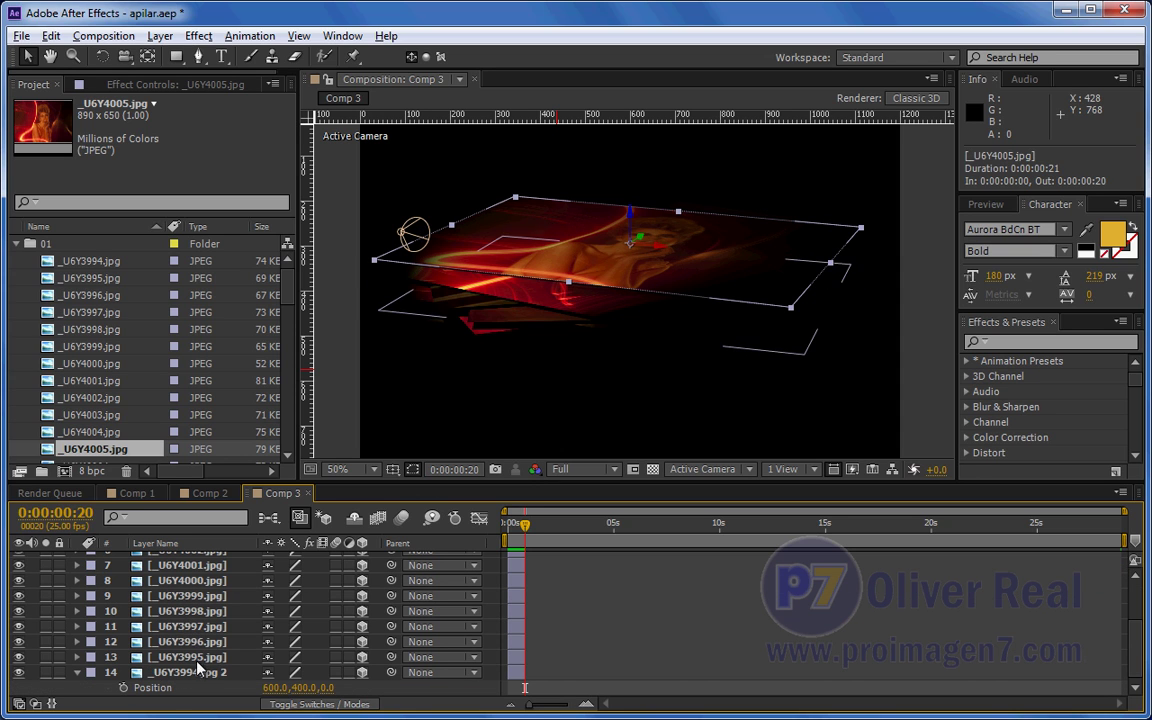
pyautogui.hotkey('ctrl', 'a')
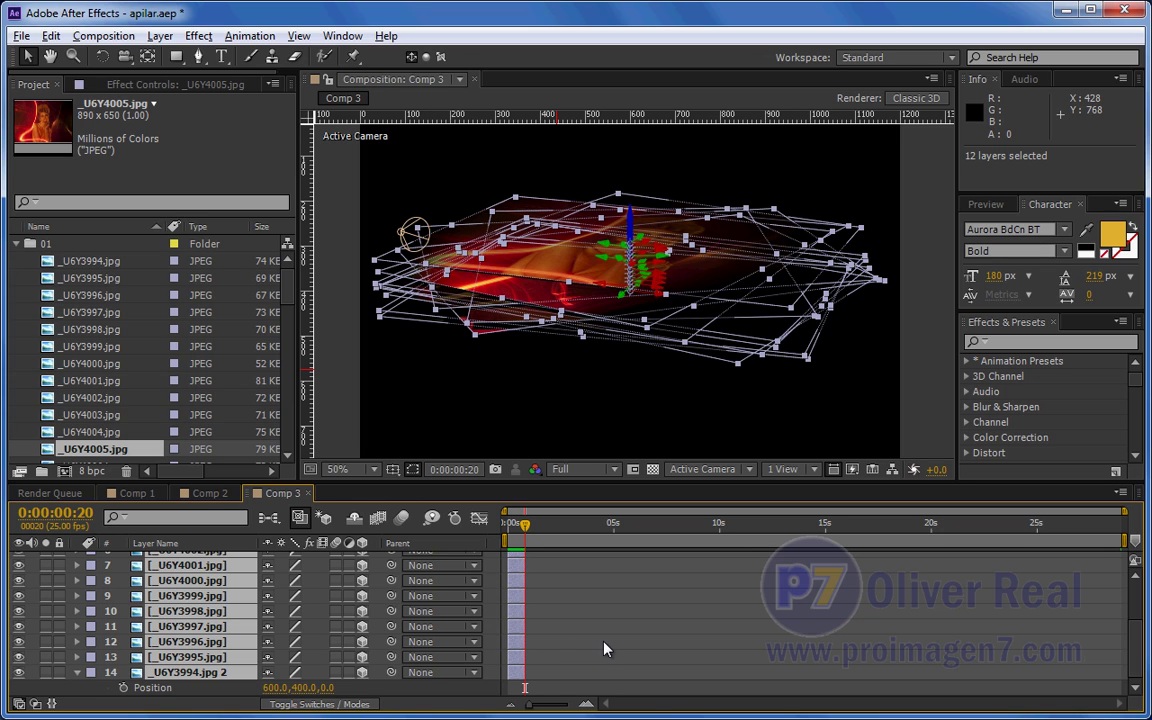
pyautogui.click(605, 643)
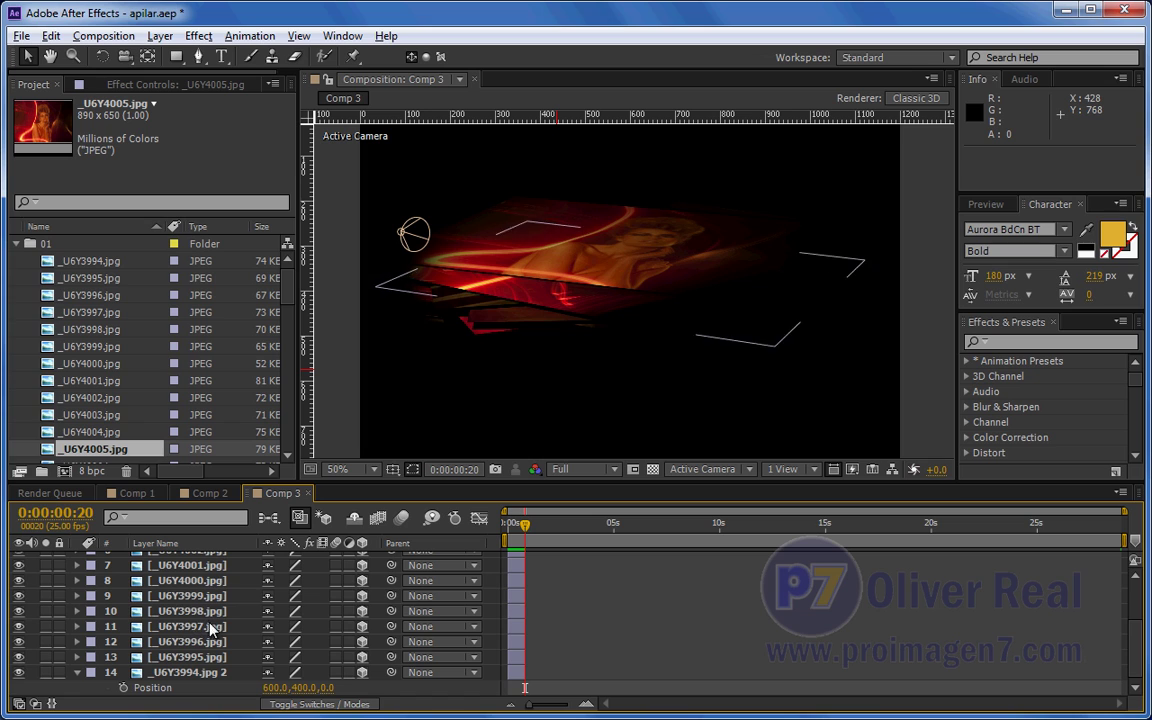
pyautogui.click(229, 676)
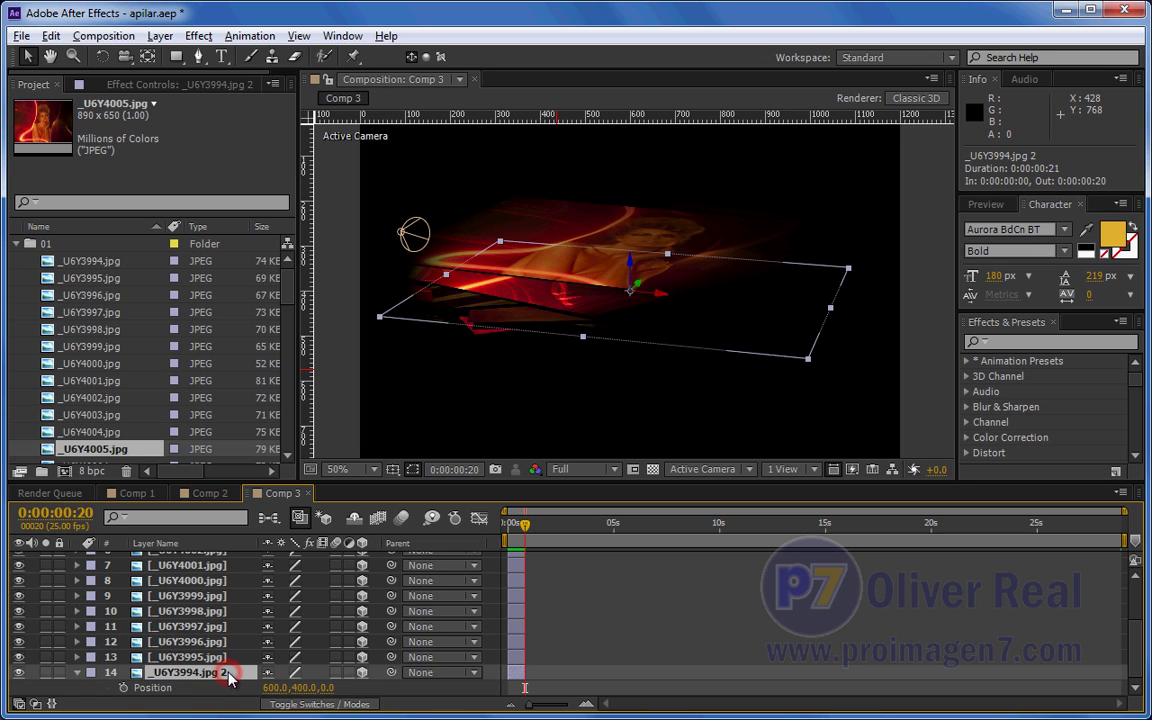
pyautogui.scroll(3, 230, 670)
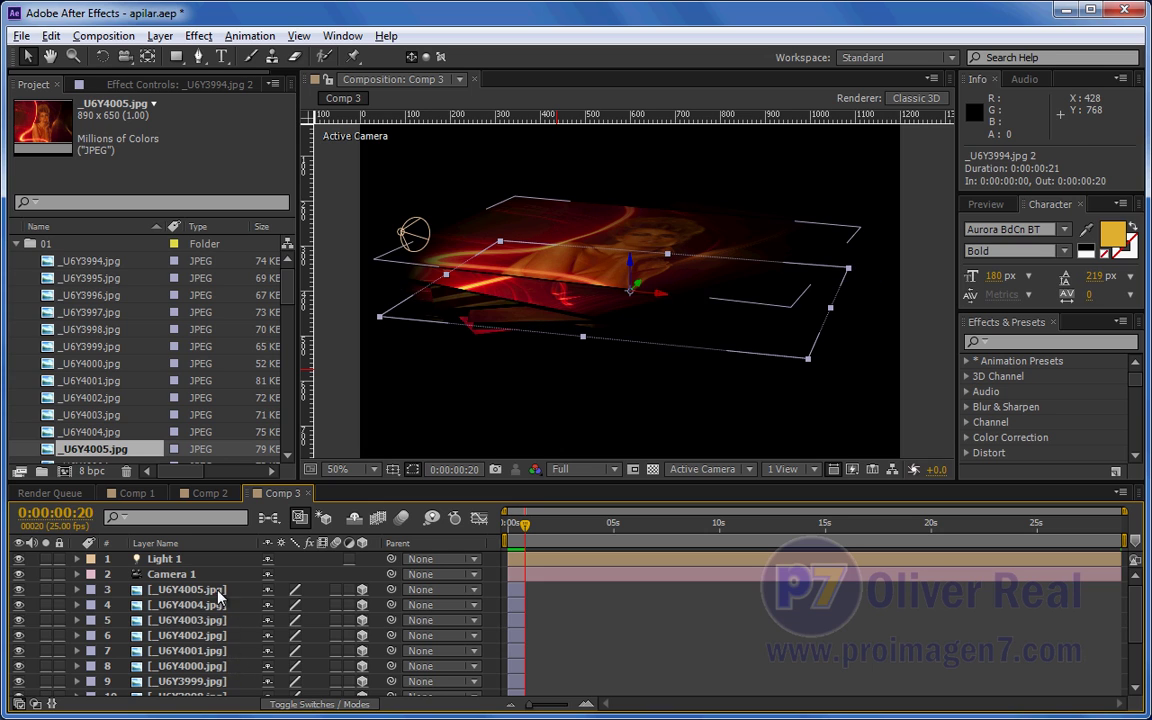
pyautogui.keyDown('shift'); pyautogui.click(216, 590); pyautogui.keyUp('shift')
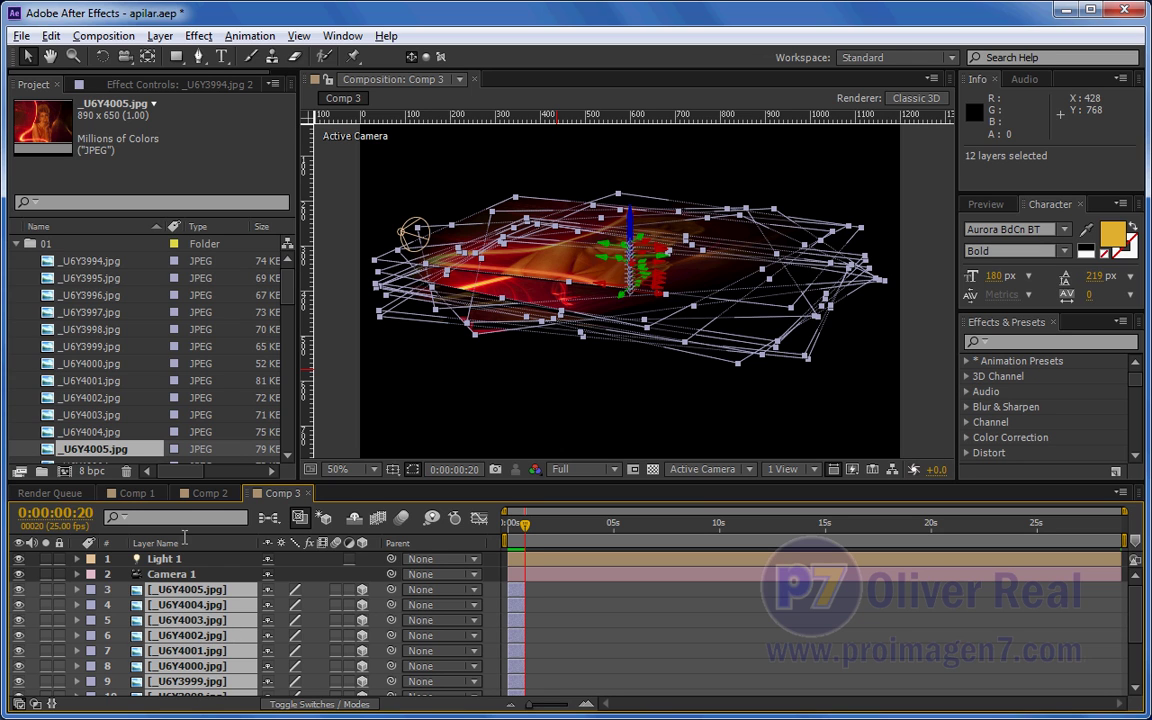
# Step: Apply Keyframe Assistant > Sequence Layers with Overlap off, then preview a later frame
pyautogui.click(261, 38)
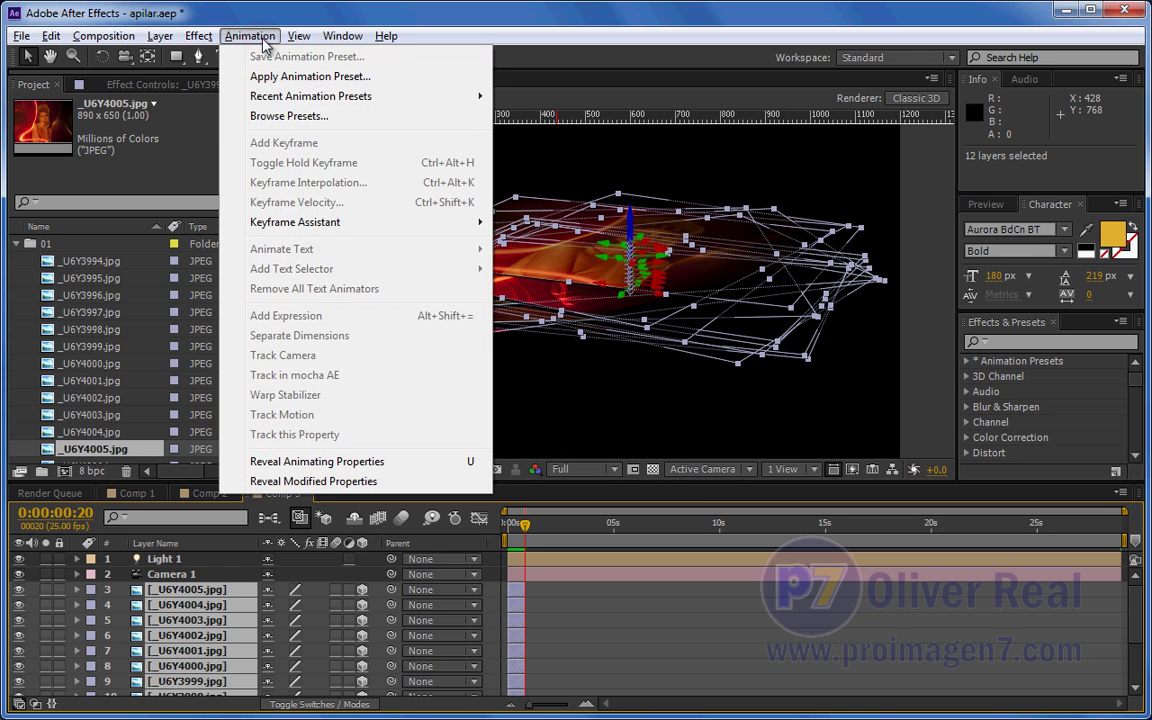
pyautogui.moveTo(285, 222)
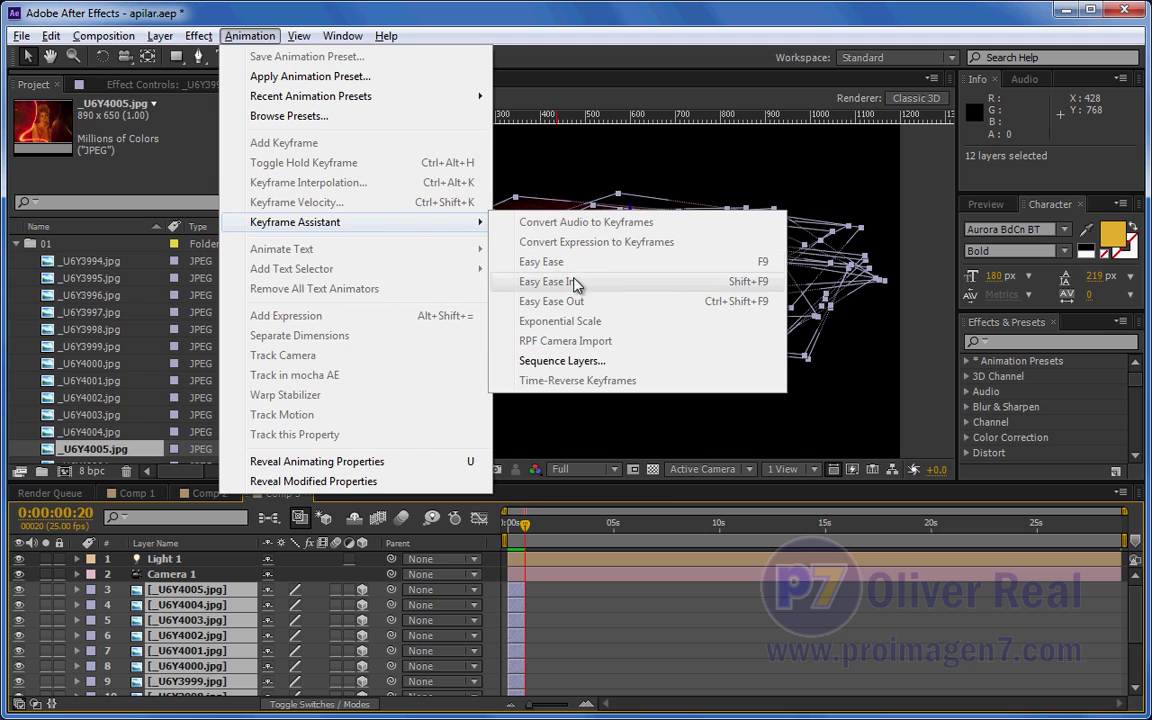
pyautogui.click(586, 370)
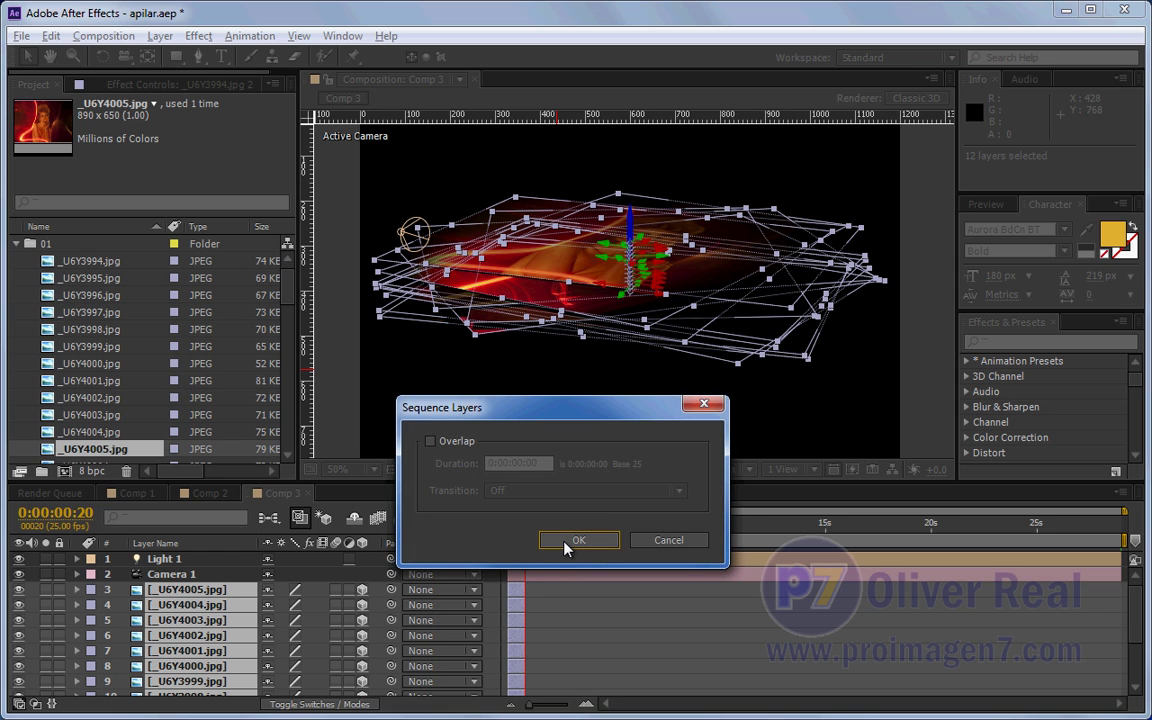
pyautogui.click(567, 546)
pyautogui.moveTo(525, 530); pyautogui.dragTo(693, 537)
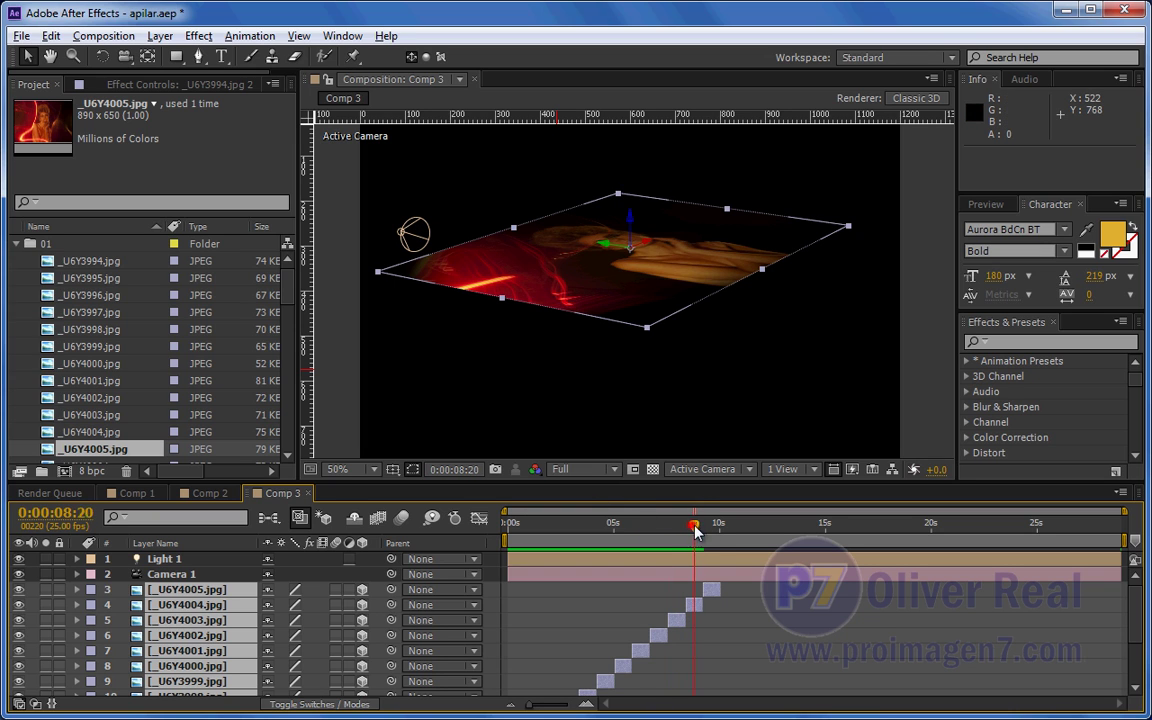
# Step: Undo a stray timing change and extend _U6Y4004, 4003, 4001, 4000 to end at 0:00:10:01
pyautogui.moveTo(697, 532); pyautogui.dragTo(672, 530)
pyautogui.hotkey('ctrl', 'z')
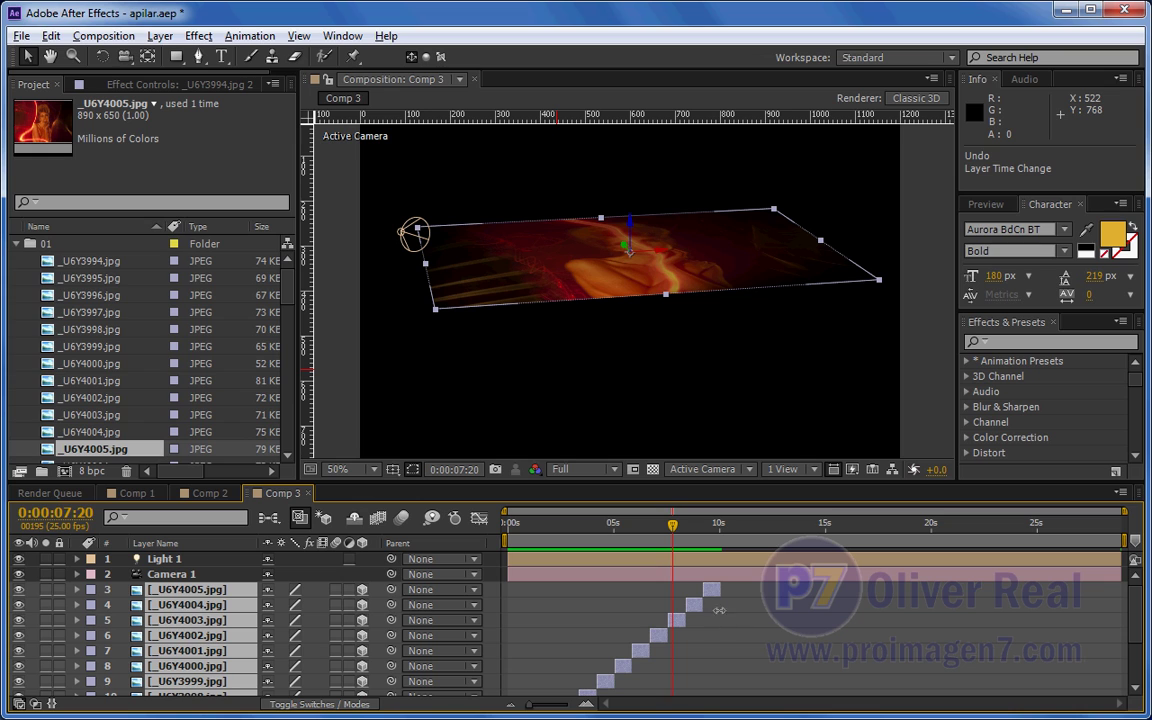
pyautogui.click(757, 603)
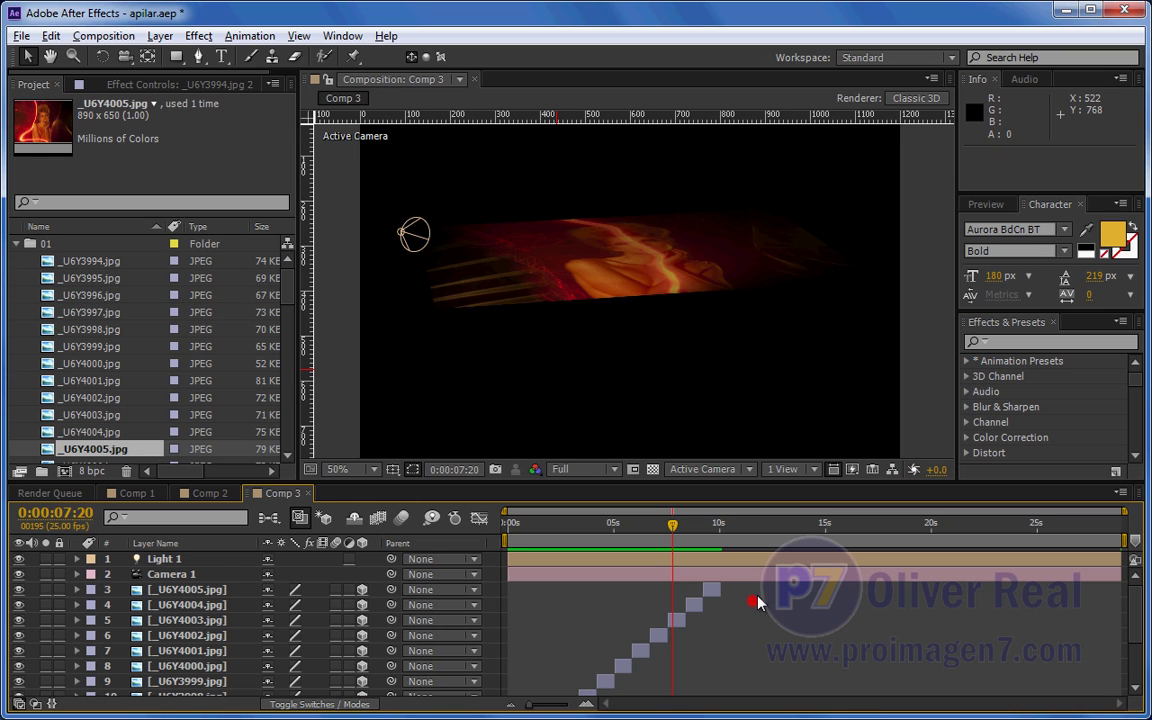
pyautogui.click(705, 606)
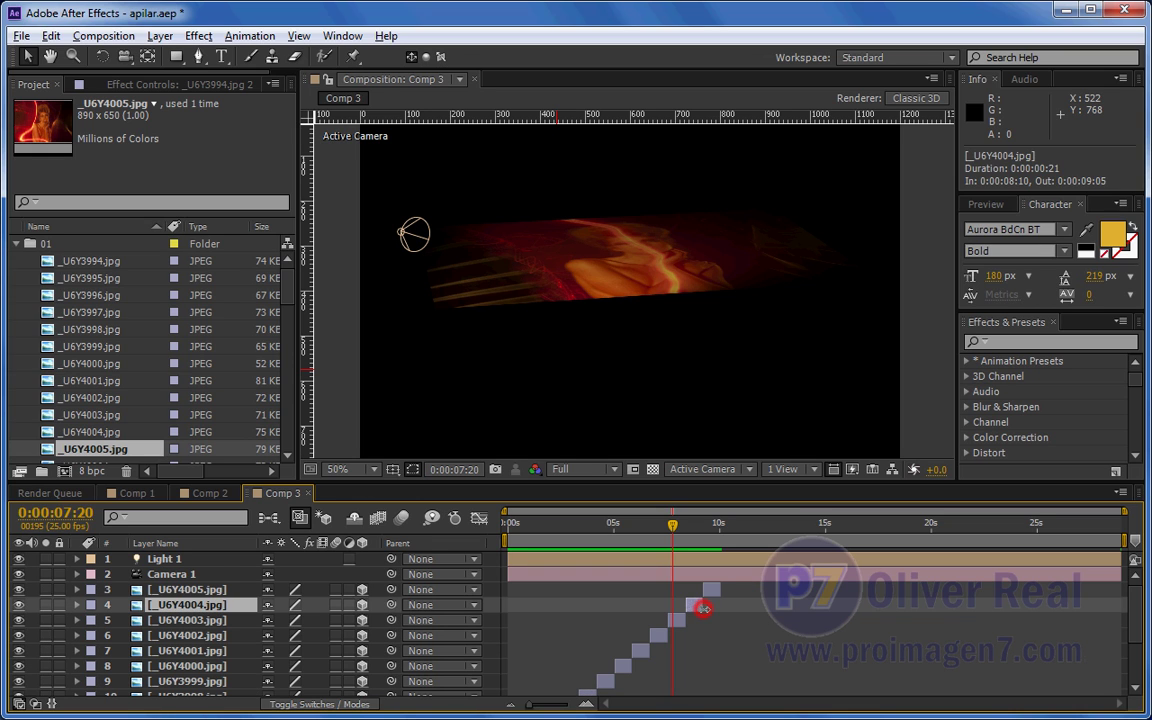
pyautogui.moveTo(711, 612); pyautogui.dragTo(716, 613)
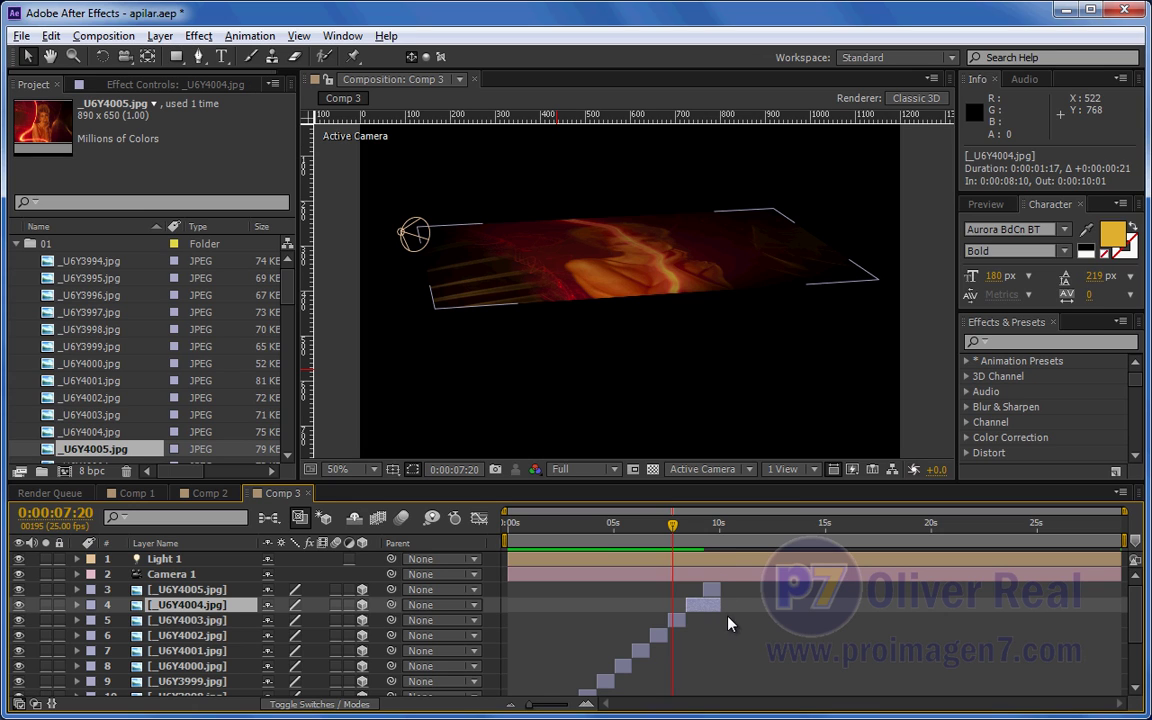
pyautogui.moveTo(687, 623)
pyautogui.mouseDown()
pyautogui.moveTo(718, 625)
pyautogui.moveTo(714, 638)
pyautogui.mouseUp()
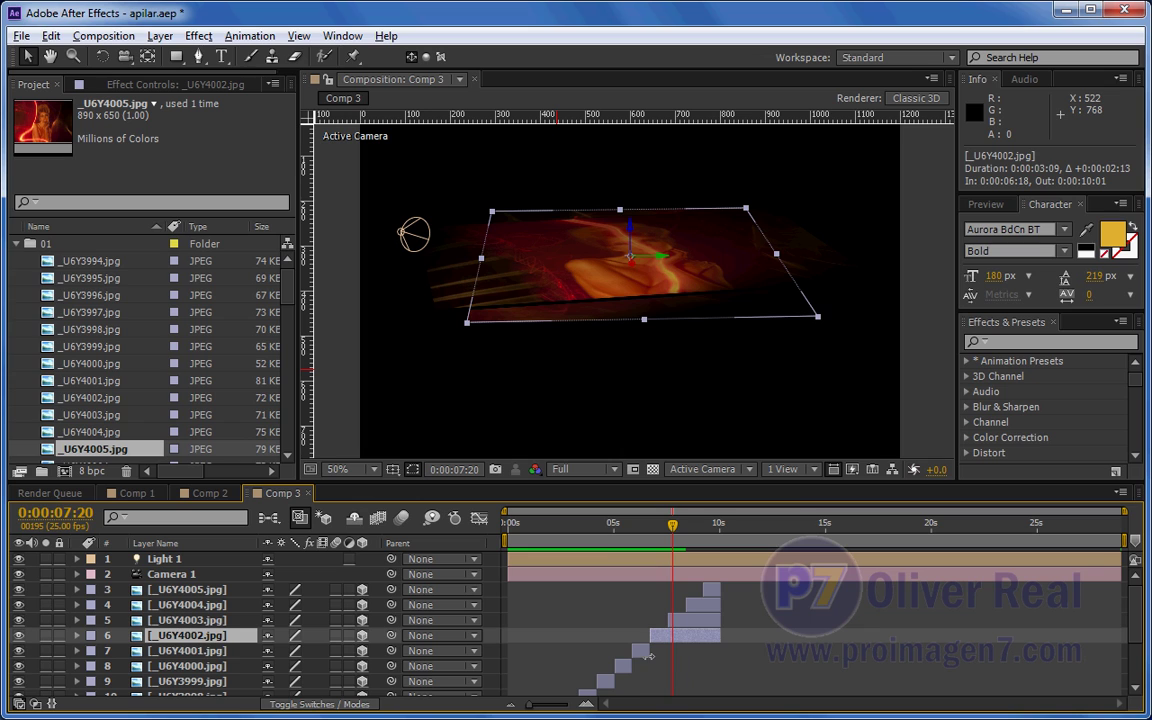
pyautogui.moveTo(649, 656); pyautogui.dragTo(716, 656)
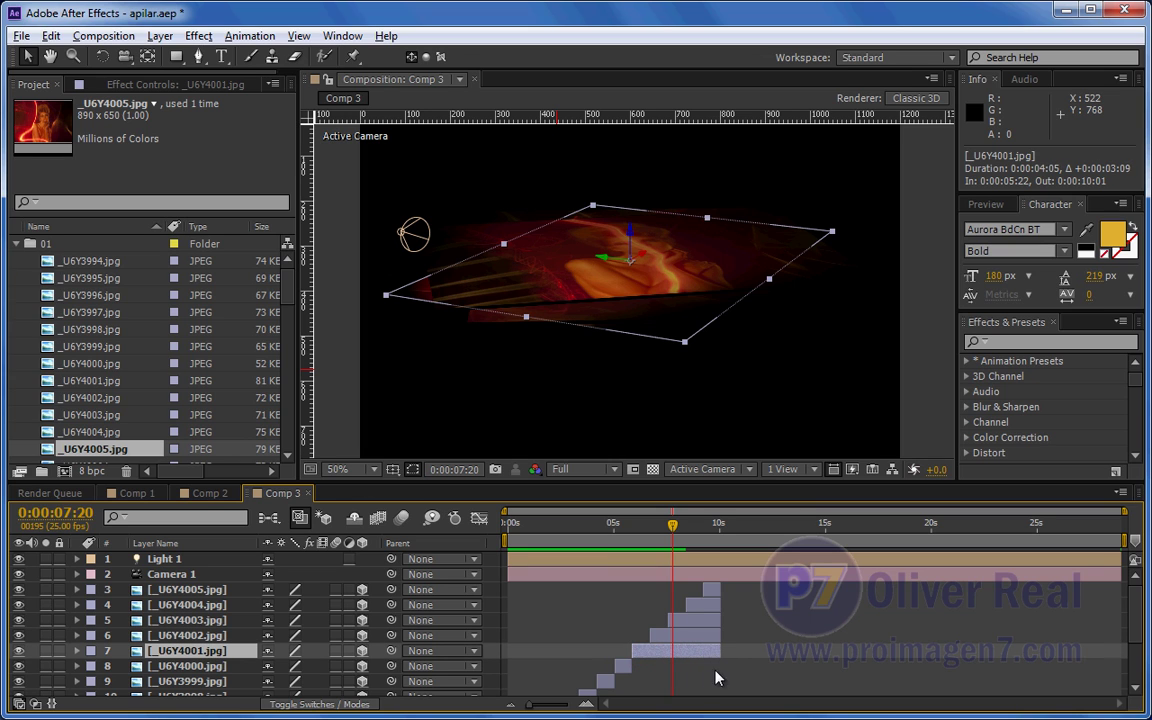
pyautogui.moveTo(632, 666); pyautogui.dragTo(718, 666)
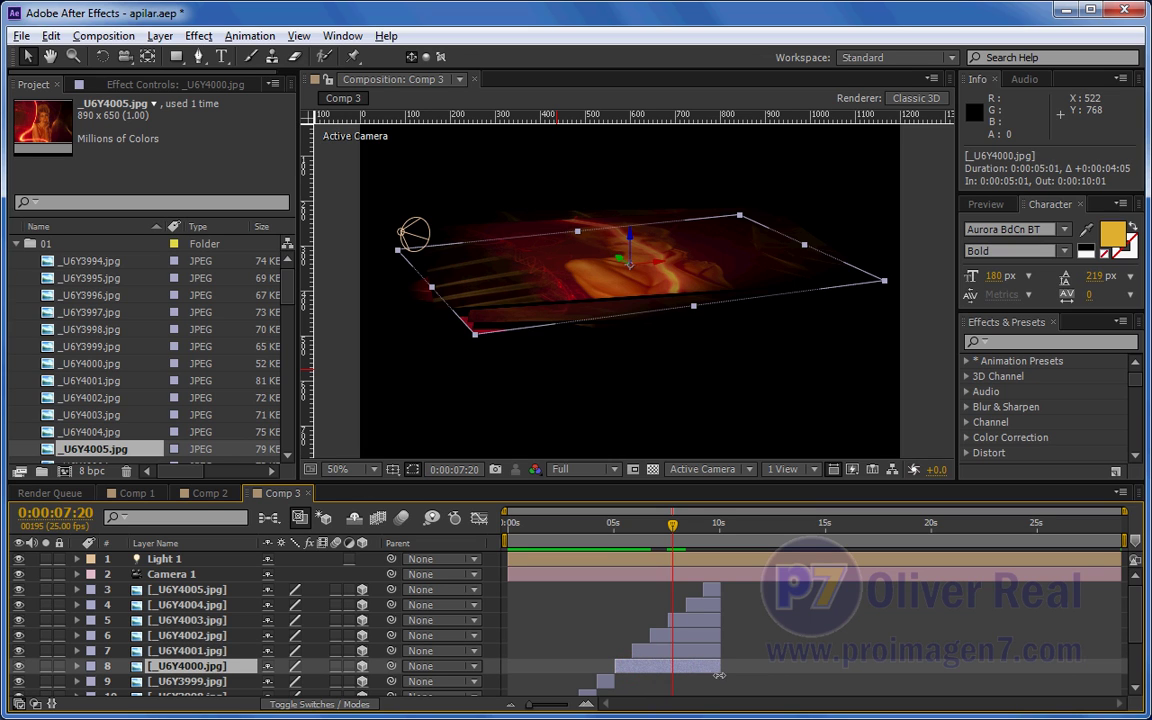
# Step: Extend _U6Y3999.jpg through _U6Y3994.jpg 2 to the shared 0:00:10:01 end, then return to frame 0
pyautogui.scroll(-1, 583, 636)
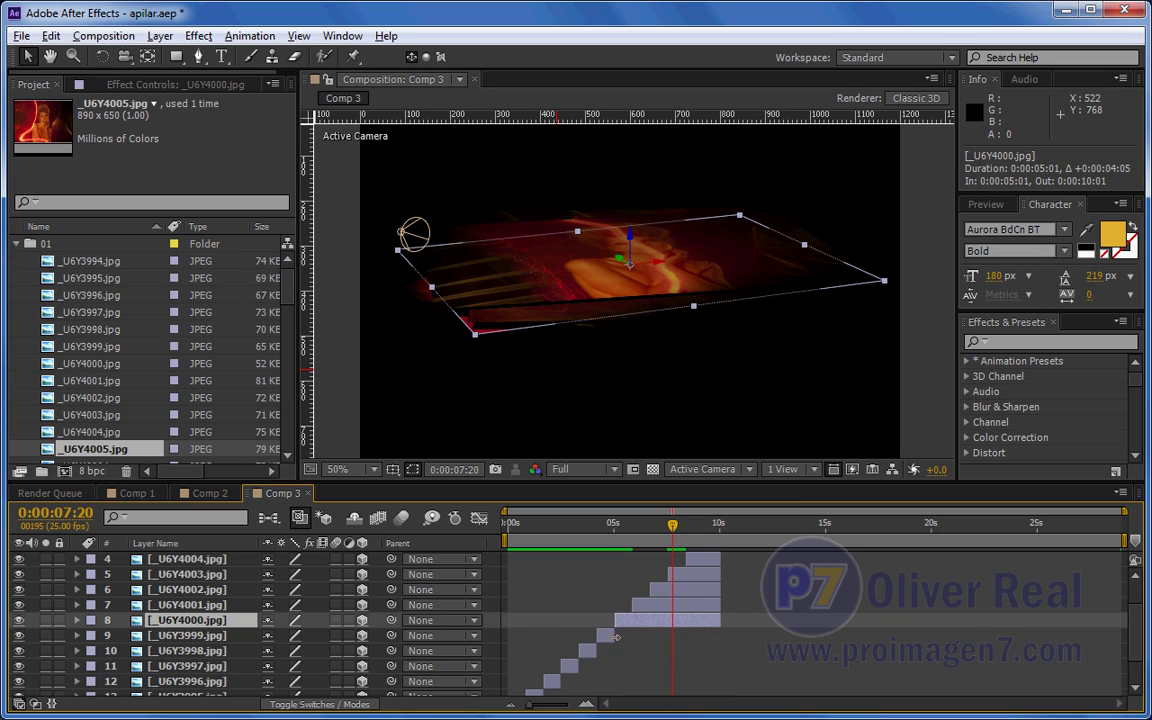
pyautogui.moveTo(623, 641); pyautogui.dragTo(718, 640)
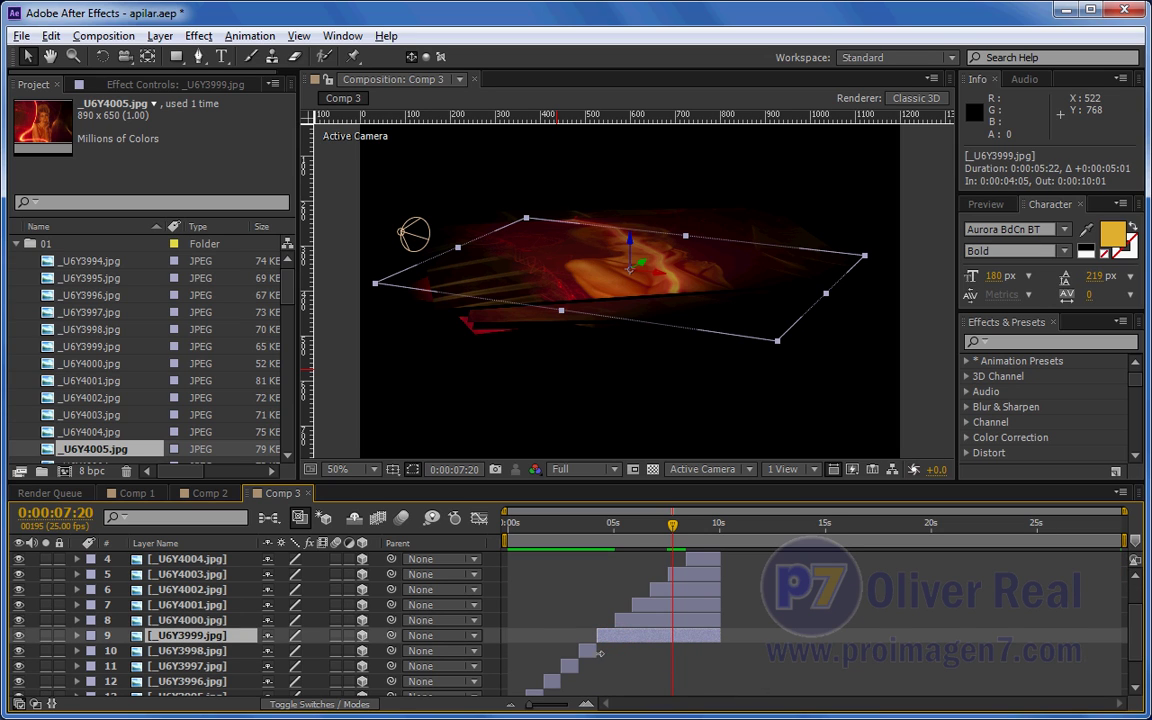
pyautogui.moveTo(597, 651); pyautogui.dragTo(718, 651)
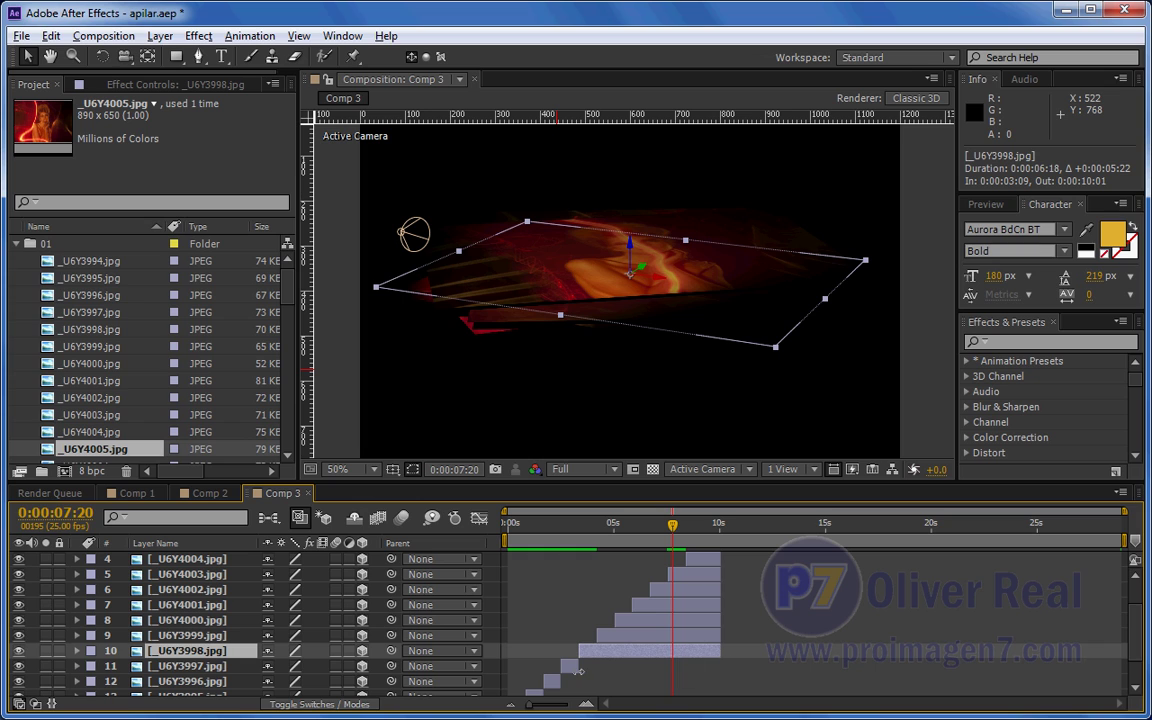
pyautogui.moveTo(577, 666); pyautogui.dragTo(719, 666)
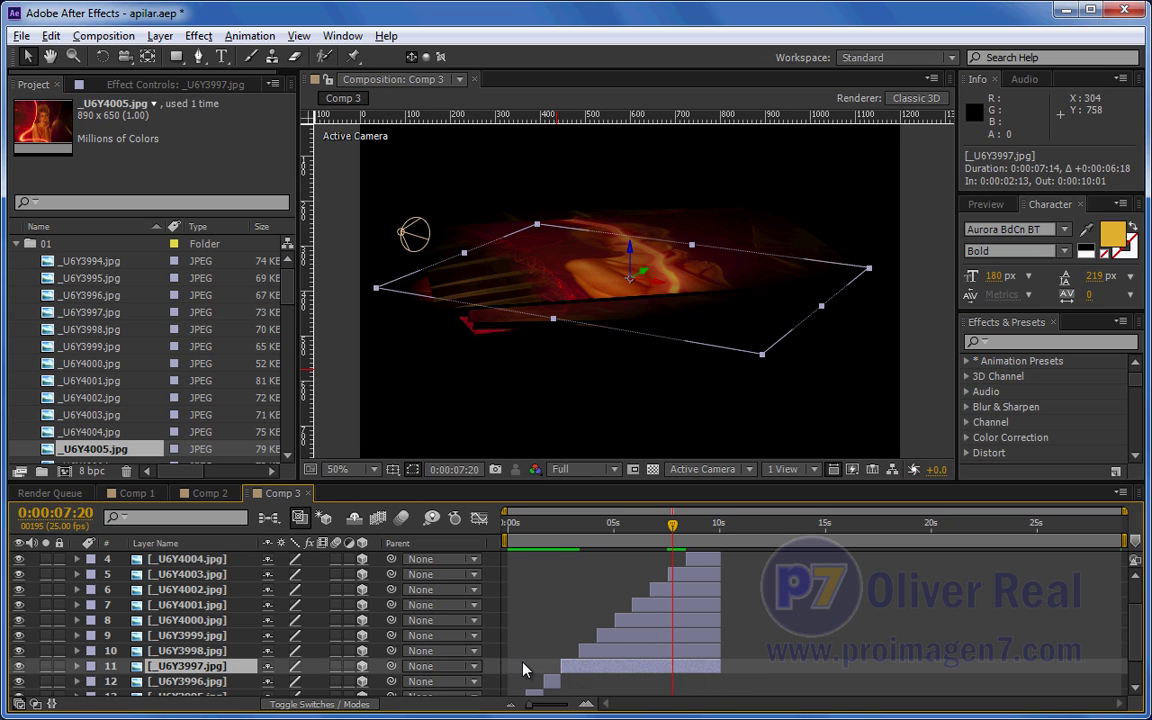
pyautogui.scroll(-2, 472, 605)
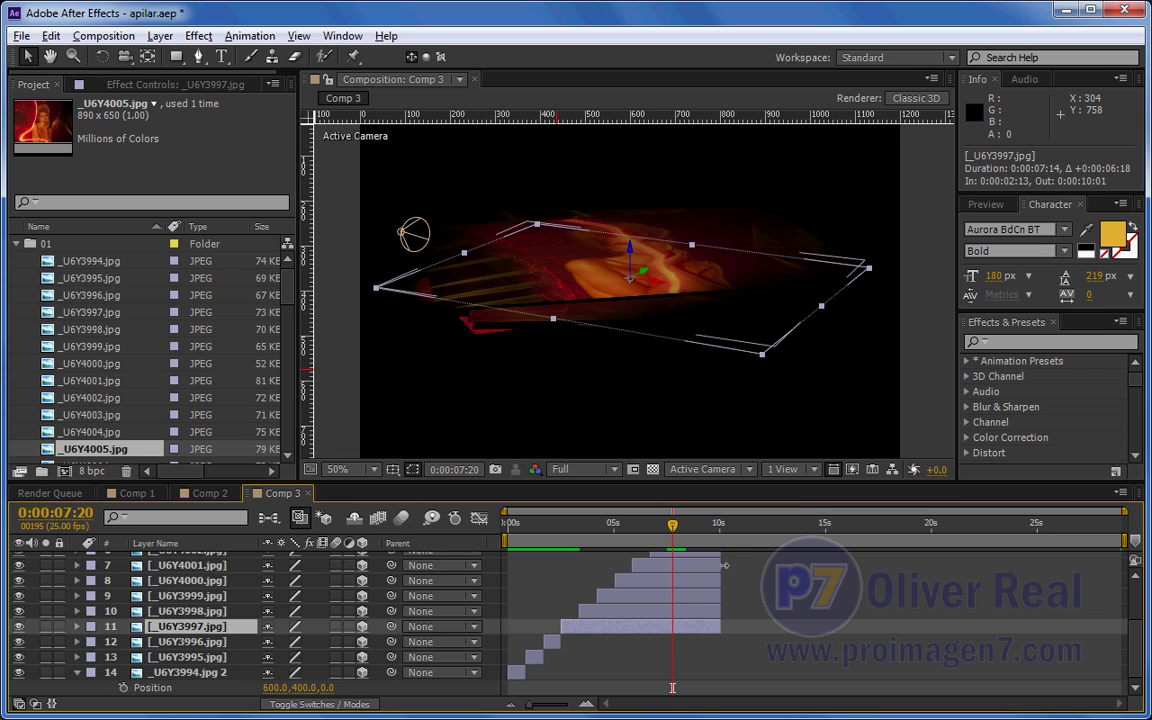
pyautogui.moveTo(558, 645); pyautogui.dragTo(613, 653)
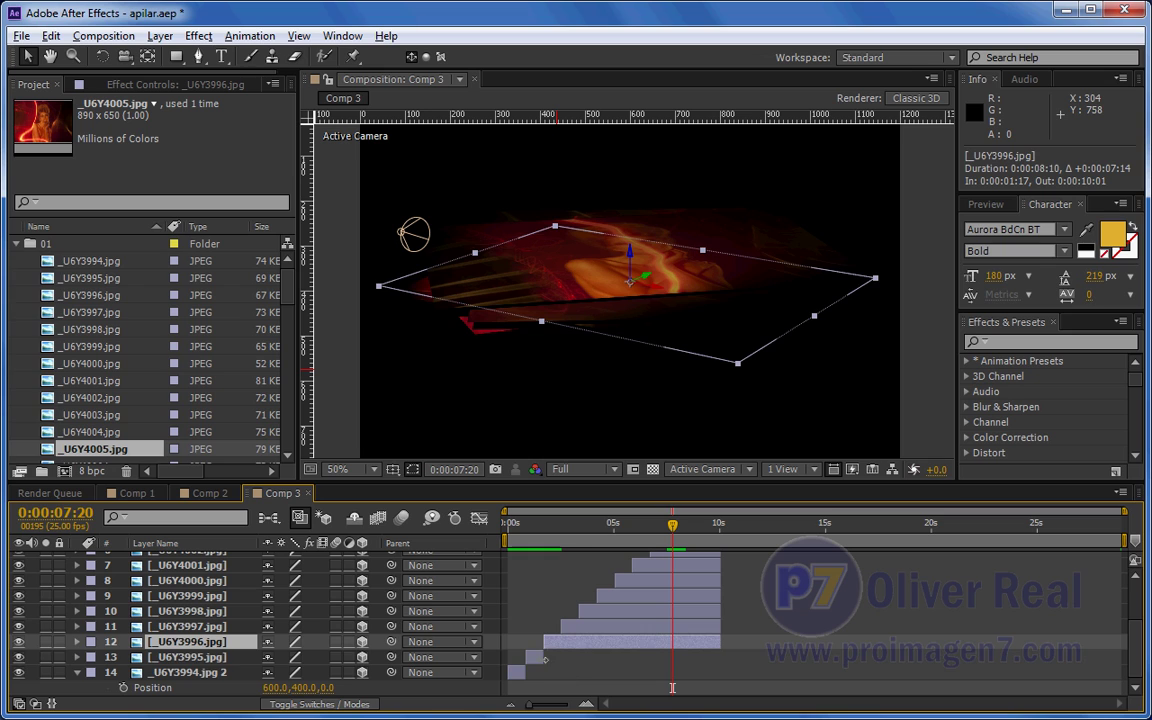
pyautogui.moveTo(544, 657); pyautogui.dragTo(720, 657)
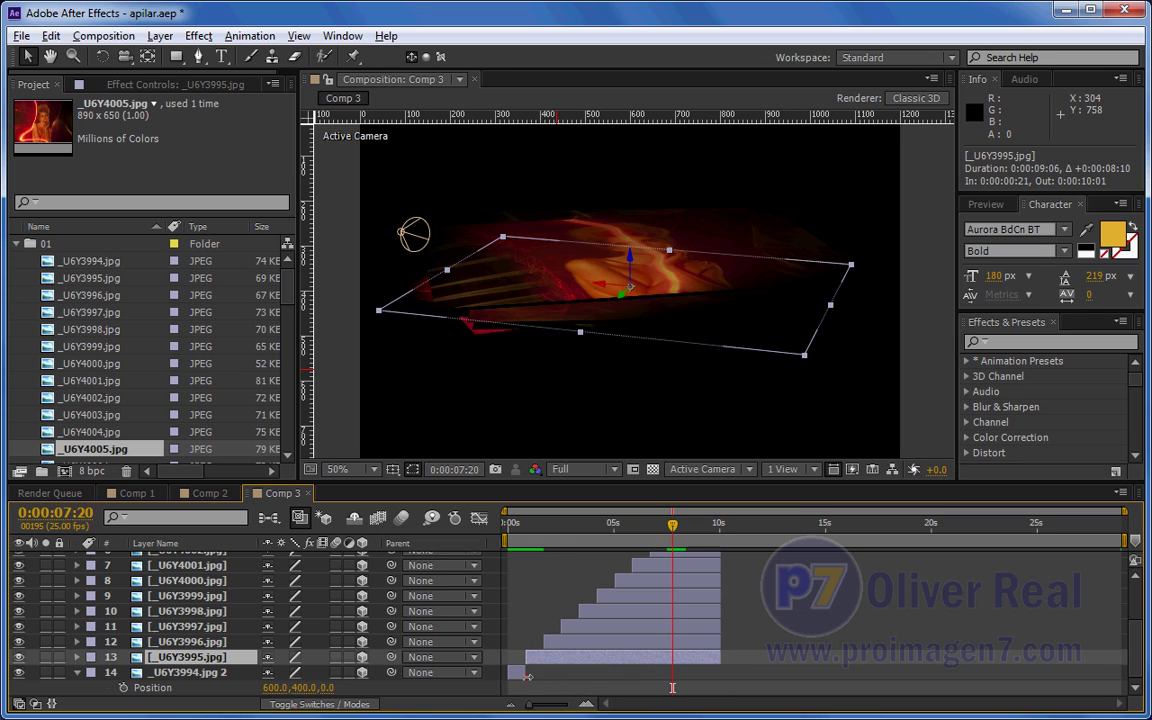
pyautogui.moveTo(527, 677); pyautogui.dragTo(718, 679)
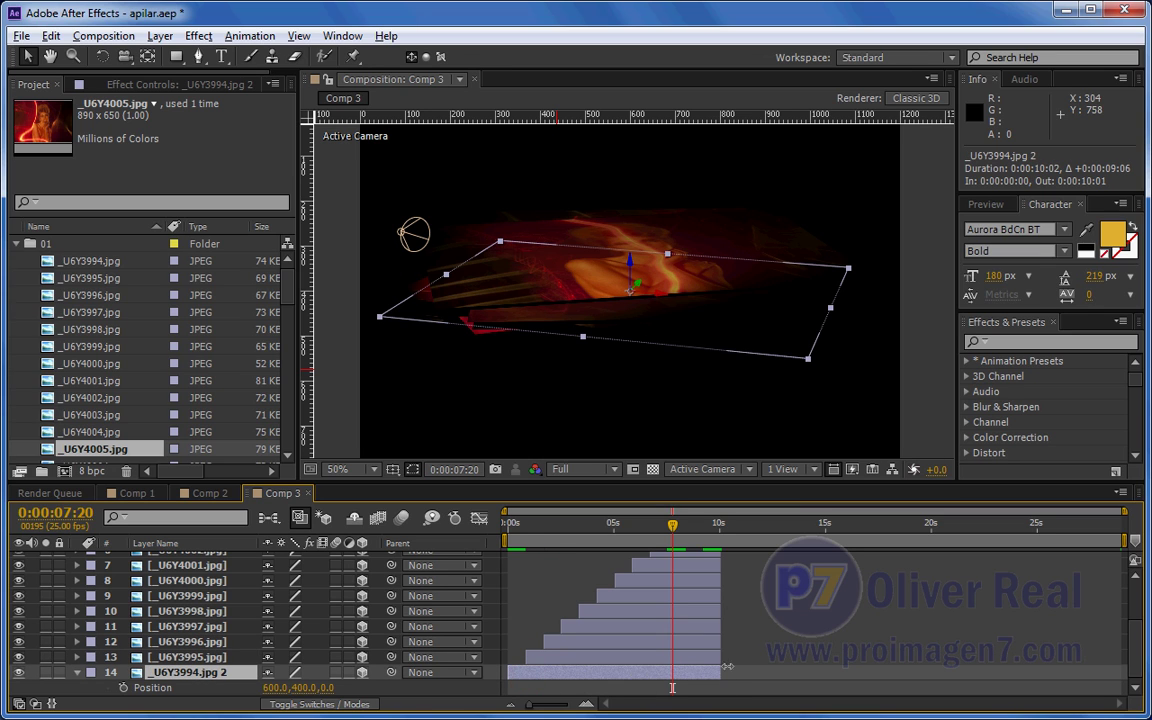
pyautogui.press('Home')
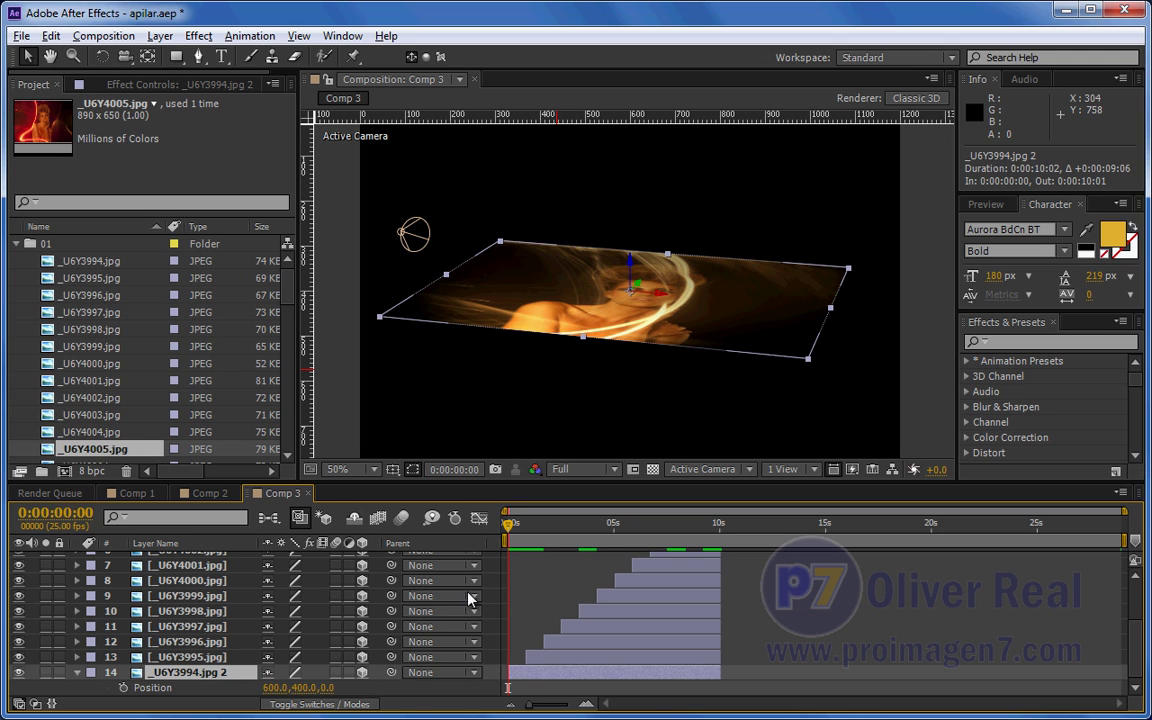
pyautogui.click(195, 493)
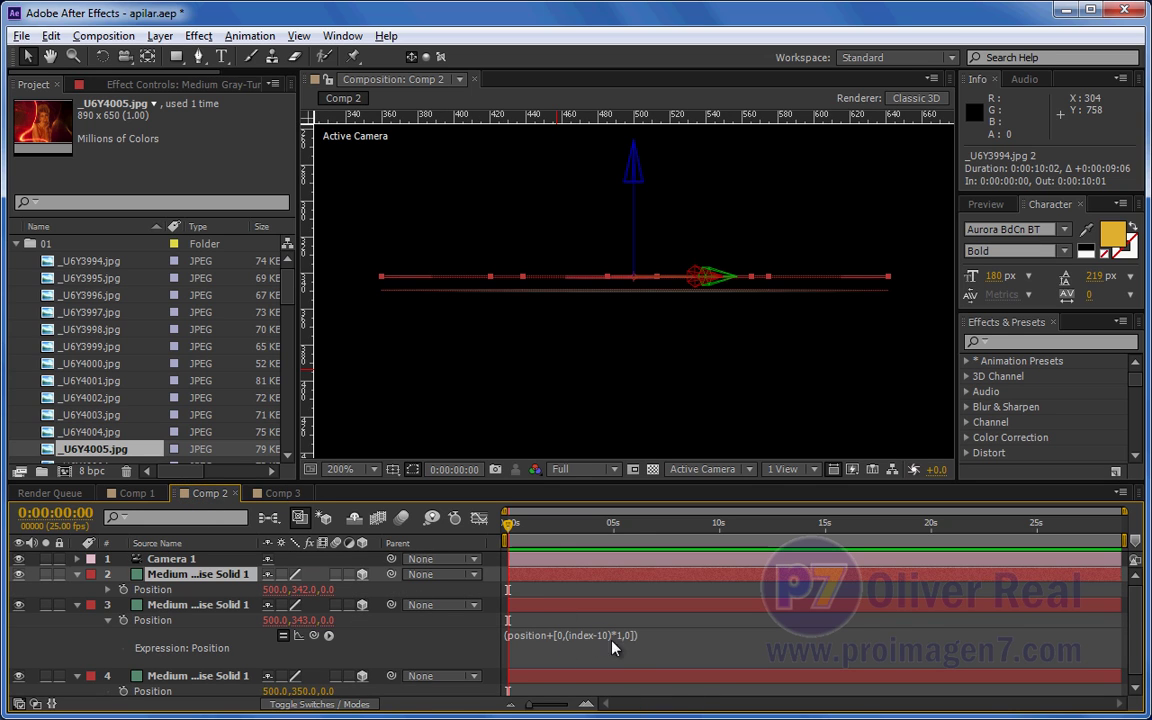
pyautogui.click(281, 493)
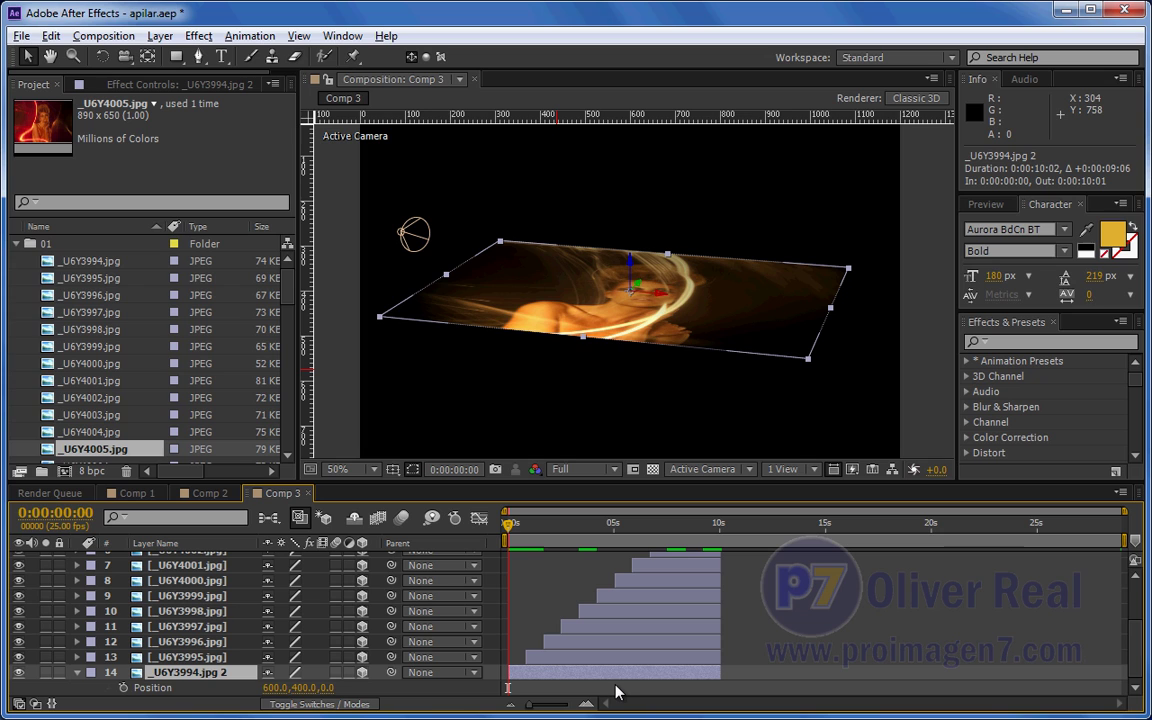
pyautogui.click(137, 493)
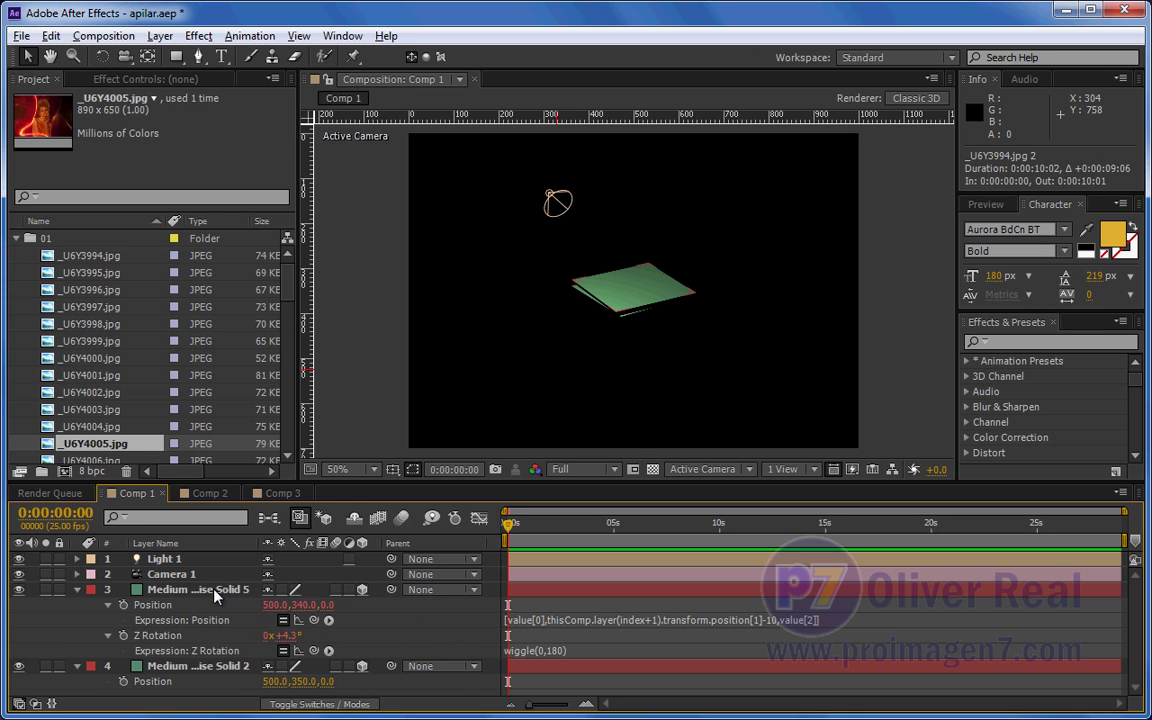
pyautogui.click(274, 494)
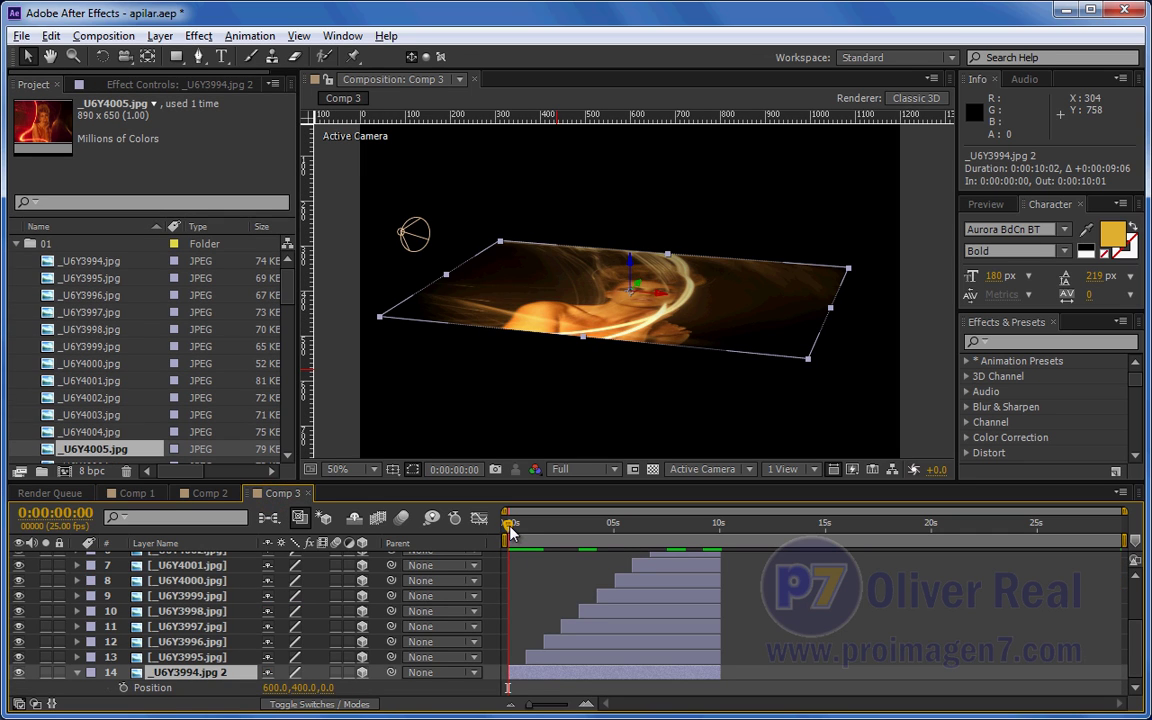
pyautogui.press('space')
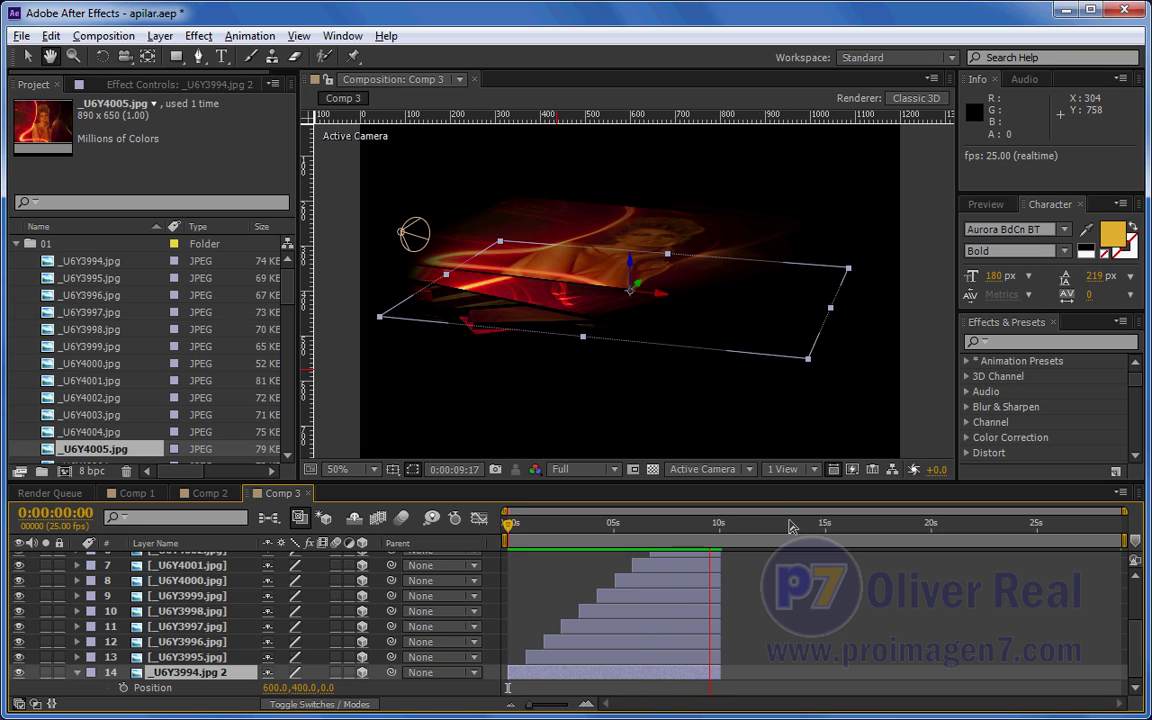
pyautogui.moveTo(600, 527)
pyautogui.mouseDown()
pyautogui.moveTo(510, 533)
pyautogui.moveTo(537, 538)
pyautogui.mouseUp()
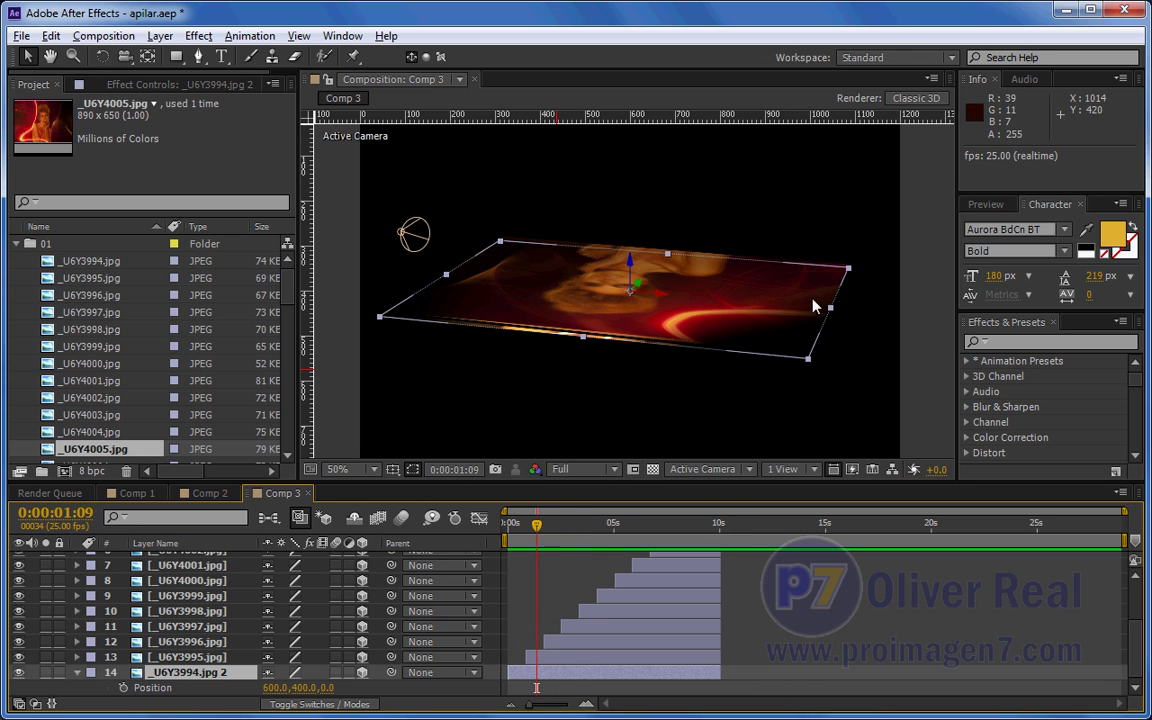
pyautogui.moveTo(535, 527)
pyautogui.mouseDown()
pyautogui.moveTo(610, 541)
pyautogui.moveTo(591, 555)
pyautogui.moveTo(655, 555)
pyautogui.mouseUp()
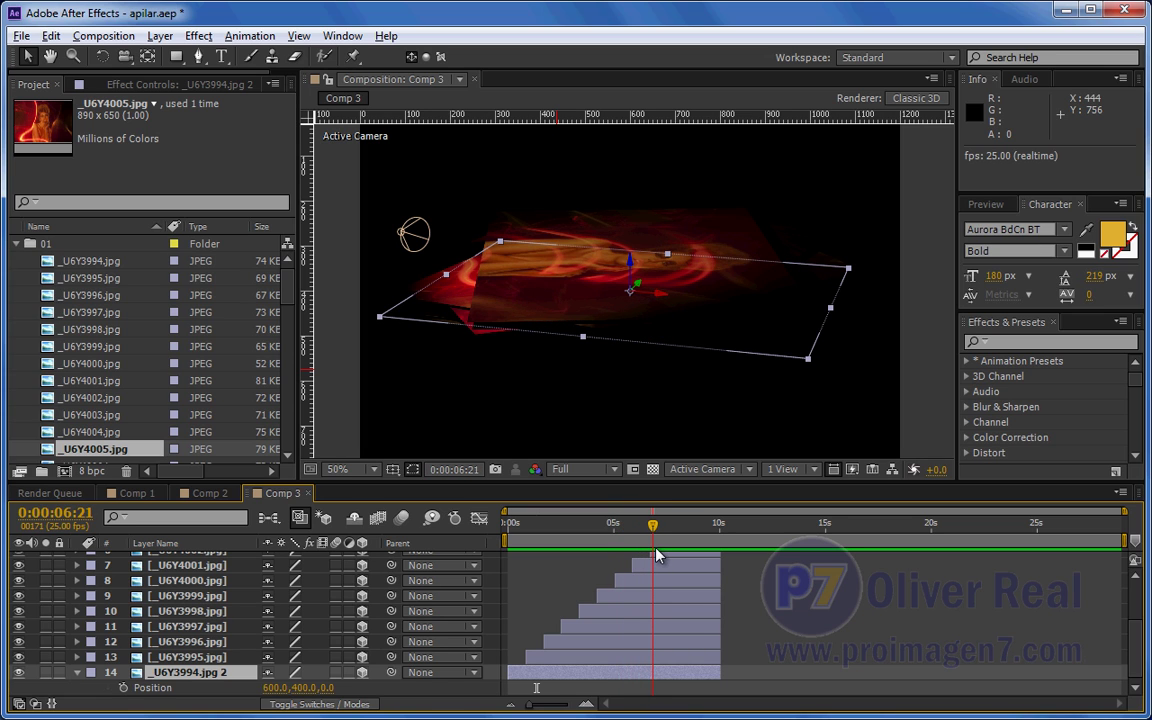
pyautogui.moveTo(650, 526)
pyautogui.mouseDown()
pyautogui.moveTo(576, 535)
pyautogui.moveTo(619, 523)
pyautogui.moveTo(600, 523)
pyautogui.mouseUp()
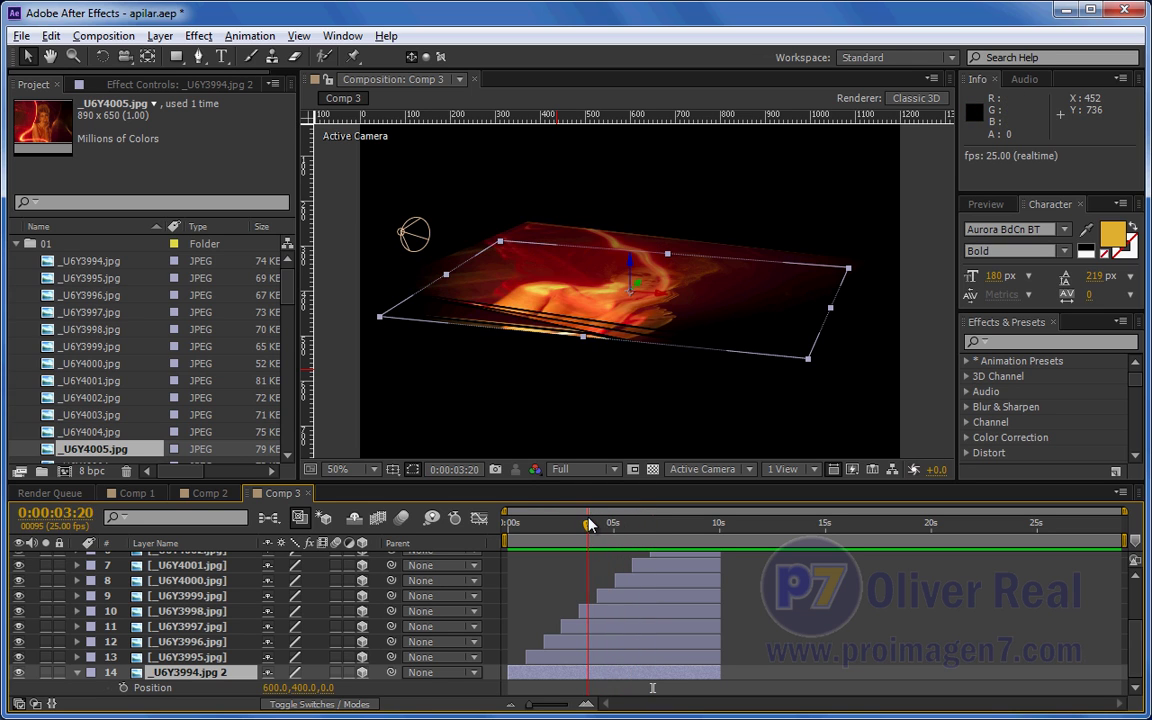
# Step: Orbit Camera 1 to a flatter angle over the photos and play a RAM preview
pyautogui.press('c')
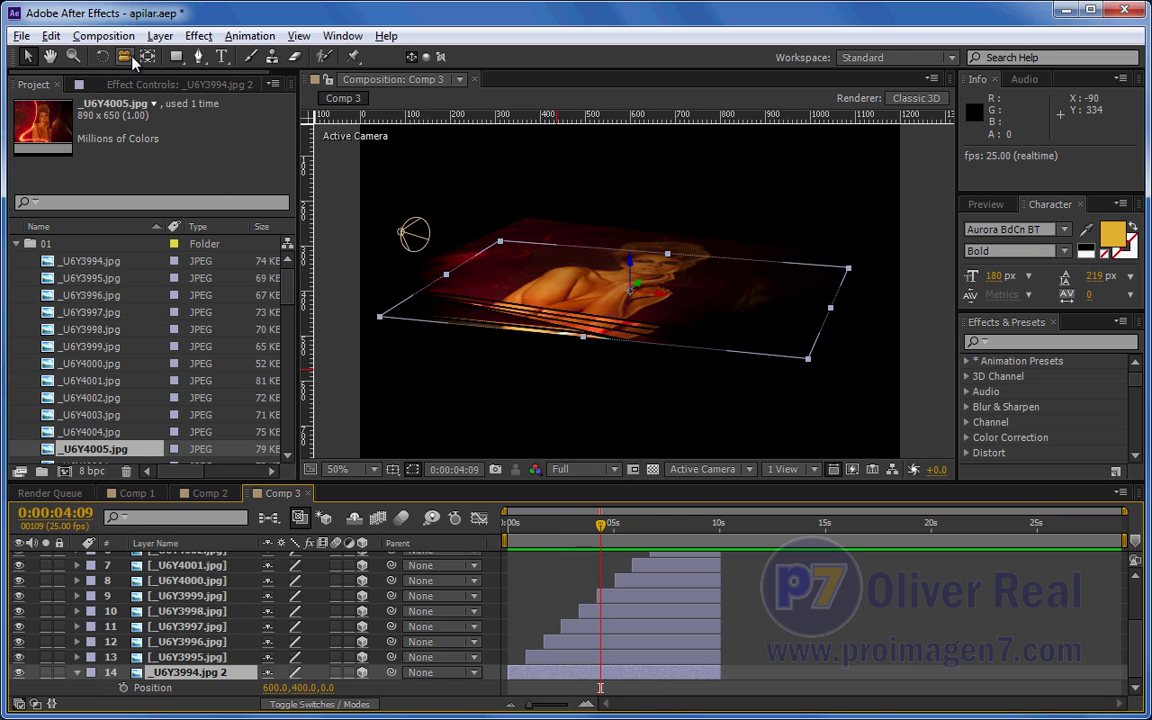
pyautogui.moveTo(648, 324)
pyautogui.mouseDown()
pyautogui.moveTo(643, 290)
pyautogui.moveTo(627, 321)
pyautogui.mouseUp()
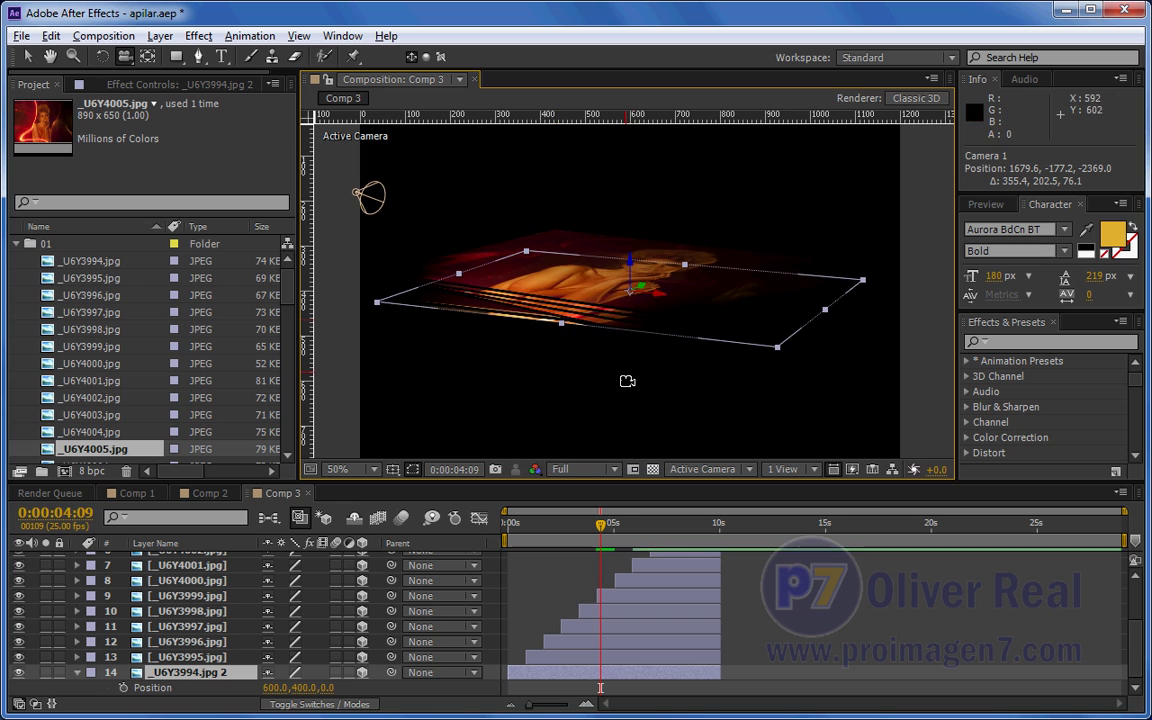
pyautogui.moveTo(574, 522); pyautogui.dragTo(518, 528)
pyautogui.press('KP_0')
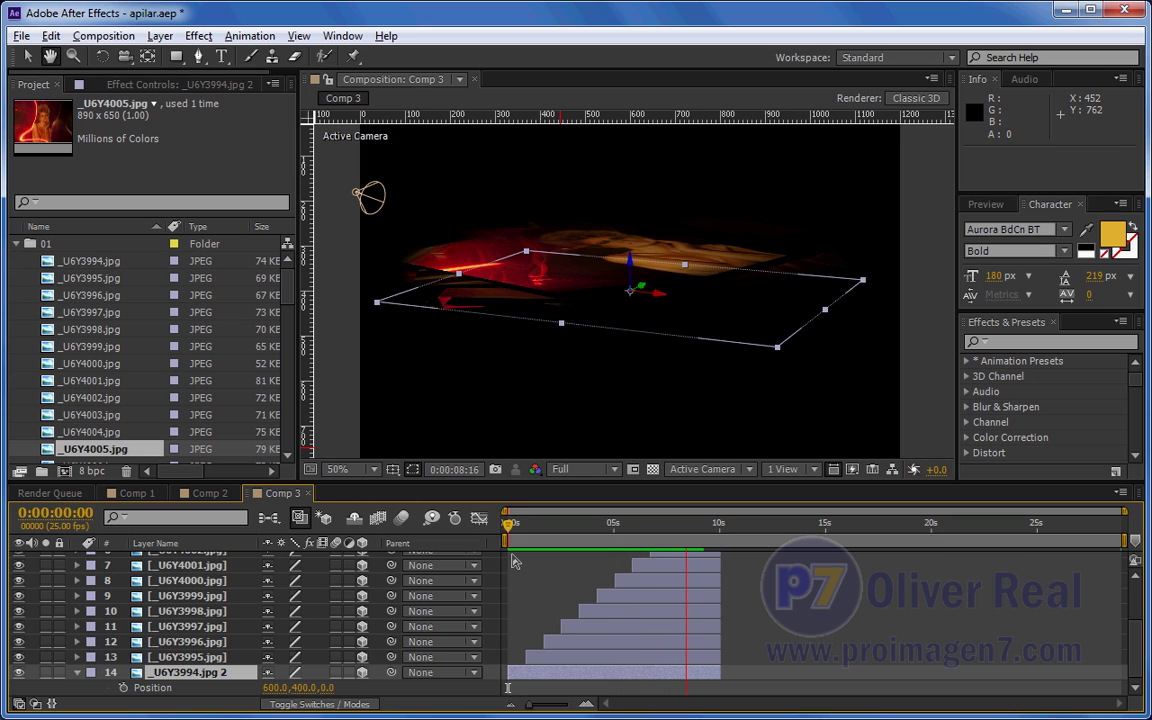
pyautogui.press('space')
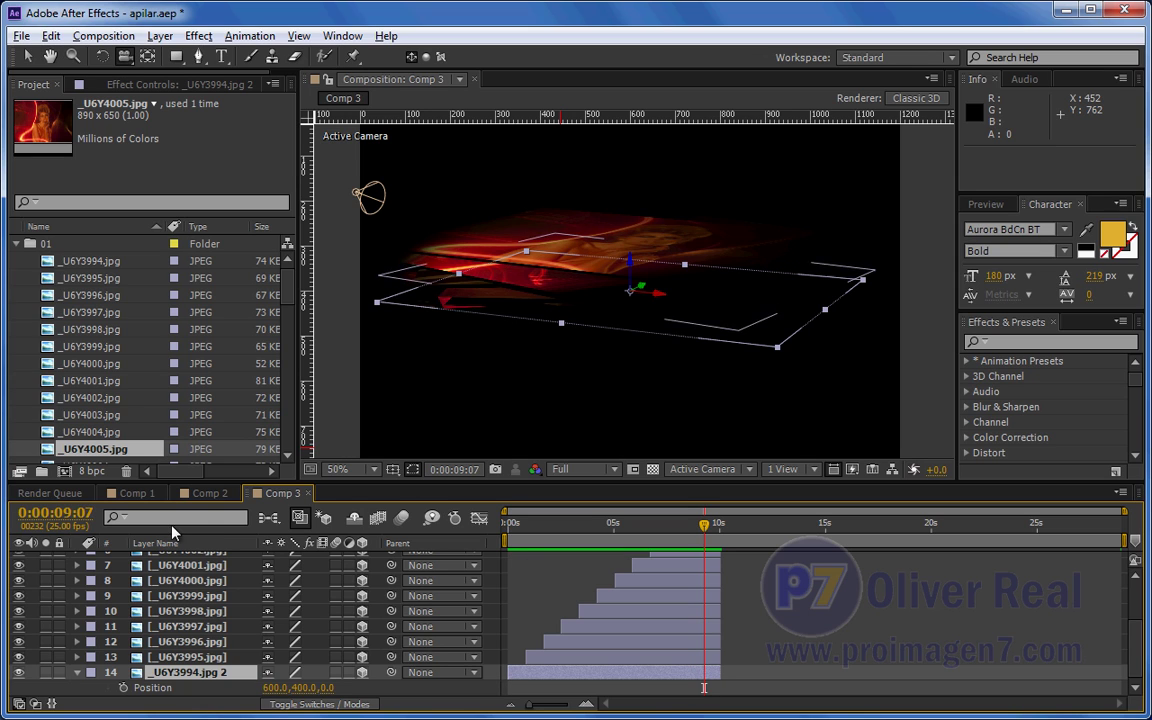